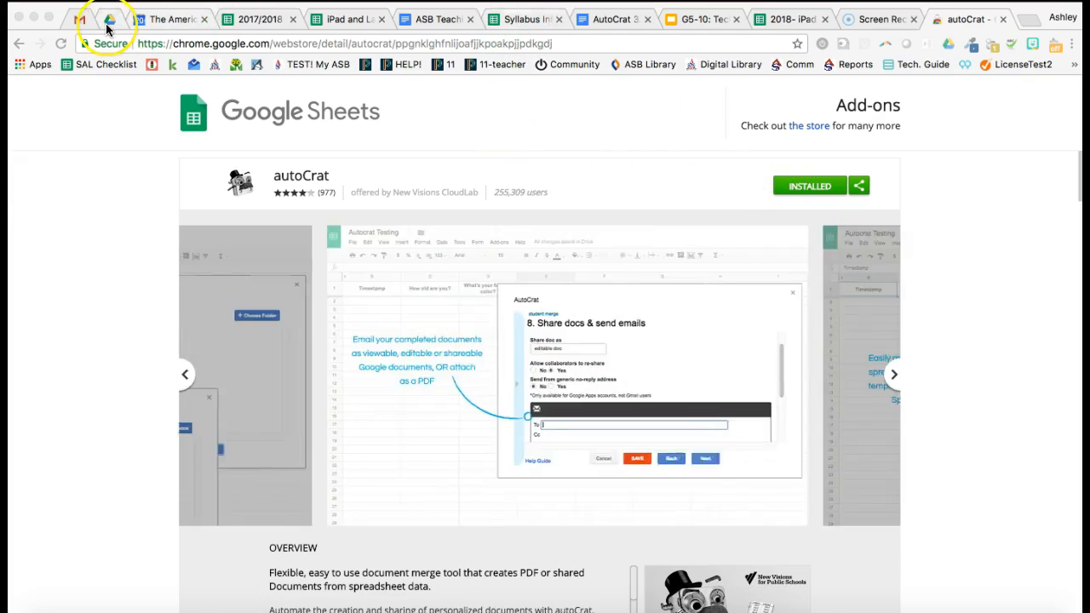
Step: Switch to Google Drive and open the "Division - MS - Teaching" team drive
{"action": "left_click", "coordinate": [108, 20]}
{"action": "scroll", "coordinate": [488, 539], "scroll_direction": "down", "scroll_amount": 5}
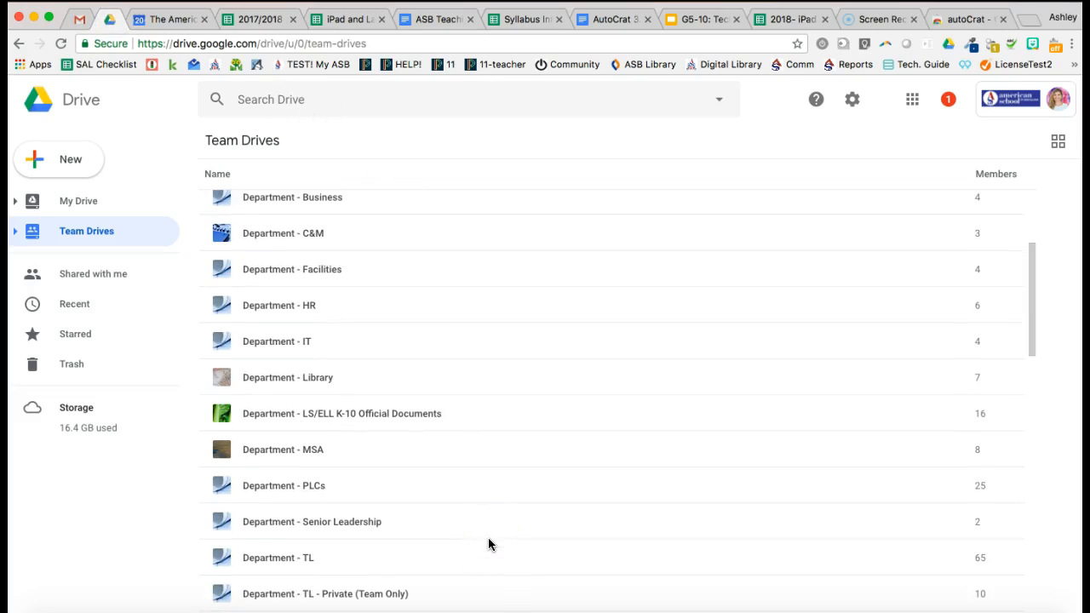
{"action": "left_click", "coordinate": [382, 442]}
{"action": "scroll", "coordinate": [336, 356], "scroll_direction": "down", "scroll_amount": 10}
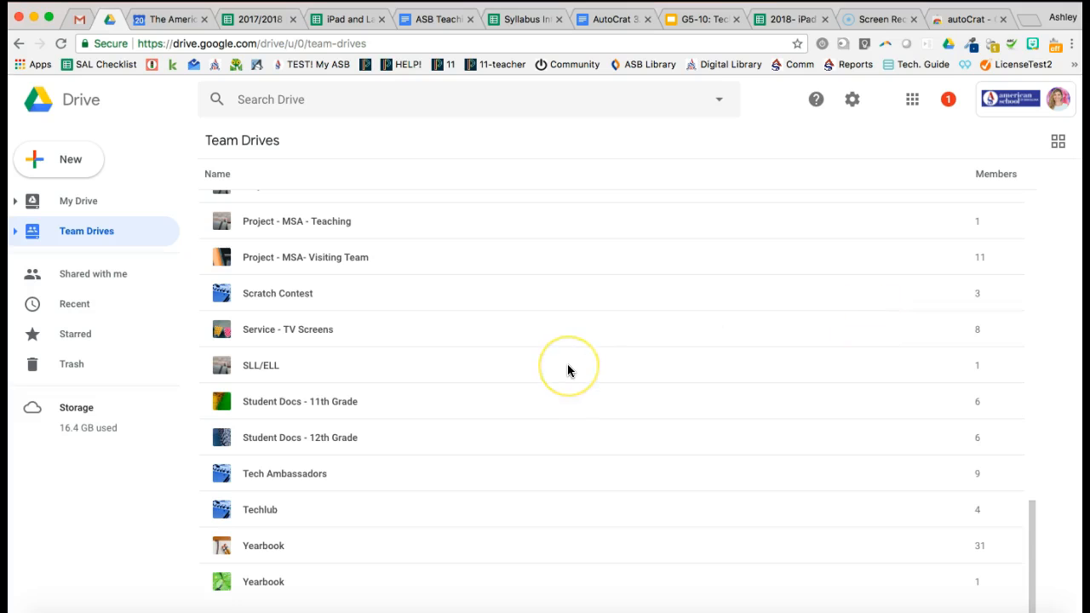
{"action": "scroll", "coordinate": [568, 367], "scroll_direction": "up", "scroll_amount": 5}
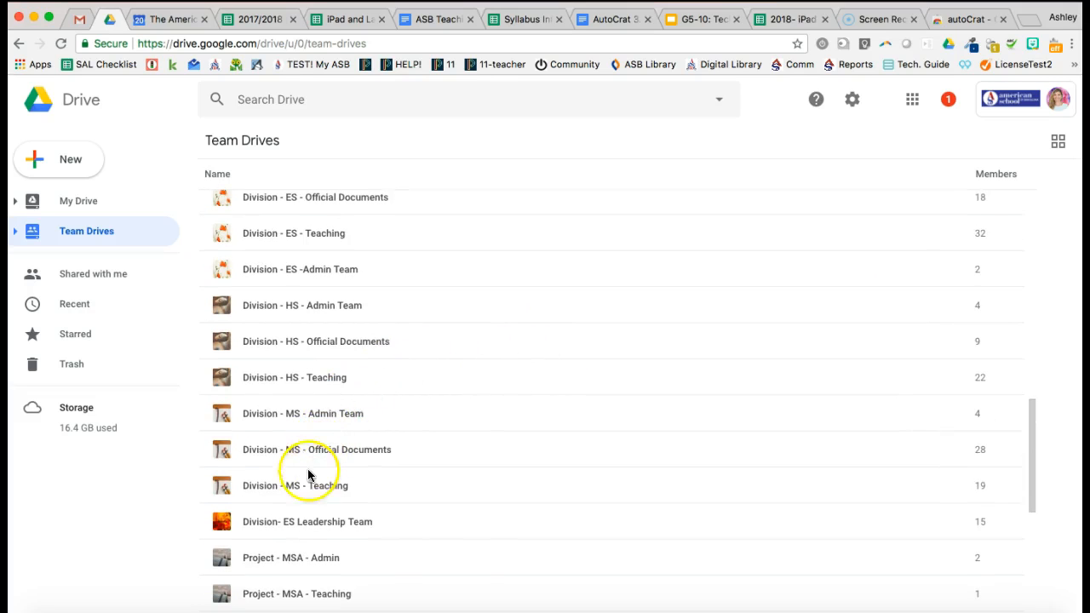
{"action": "double_click", "coordinate": [302, 485]}
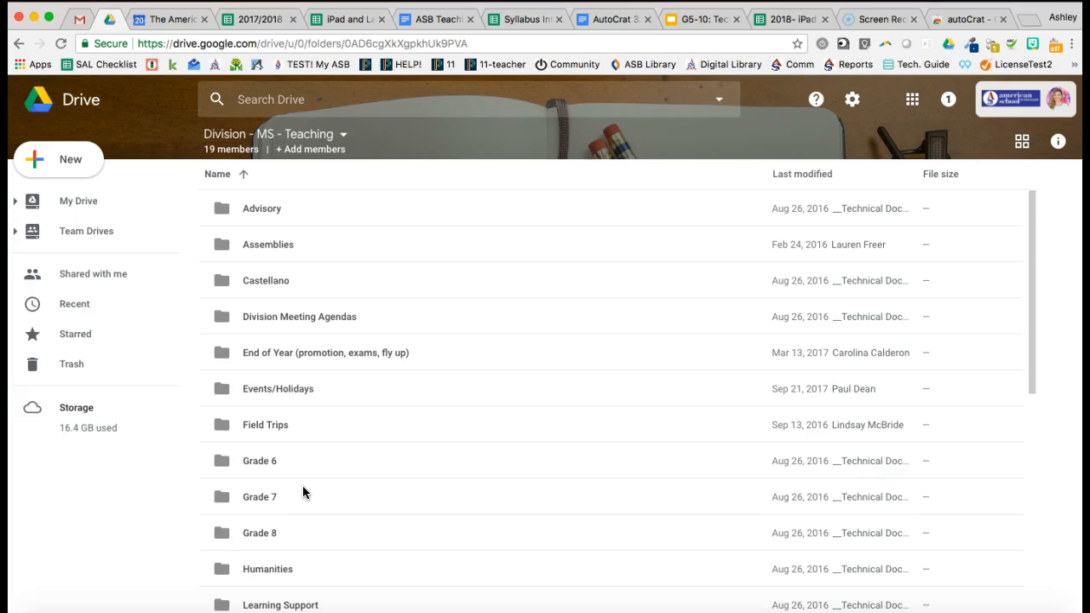
Step: Open the Syllabi folder inside "MS Course Overview: Standards and Reporting Categories"
{"action": "scroll", "coordinate": [303, 490], "scroll_direction": "down", "scroll_amount": 5}
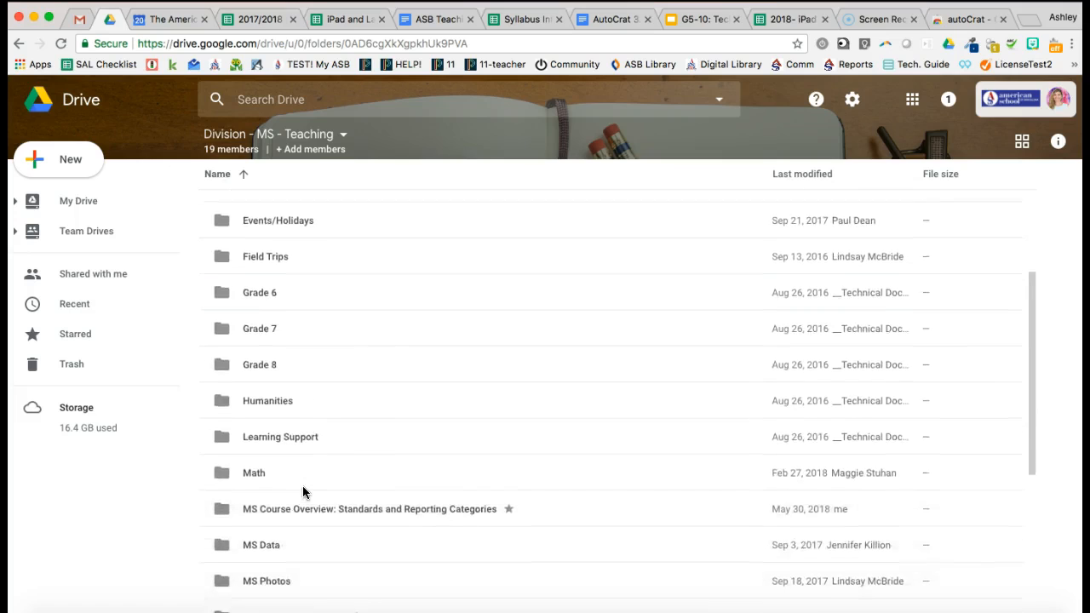
{"action": "scroll", "coordinate": [304, 492], "scroll_direction": "down", "scroll_amount": 1}
{"action": "scroll", "coordinate": [304, 491], "scroll_direction": "up", "scroll_amount": 1}
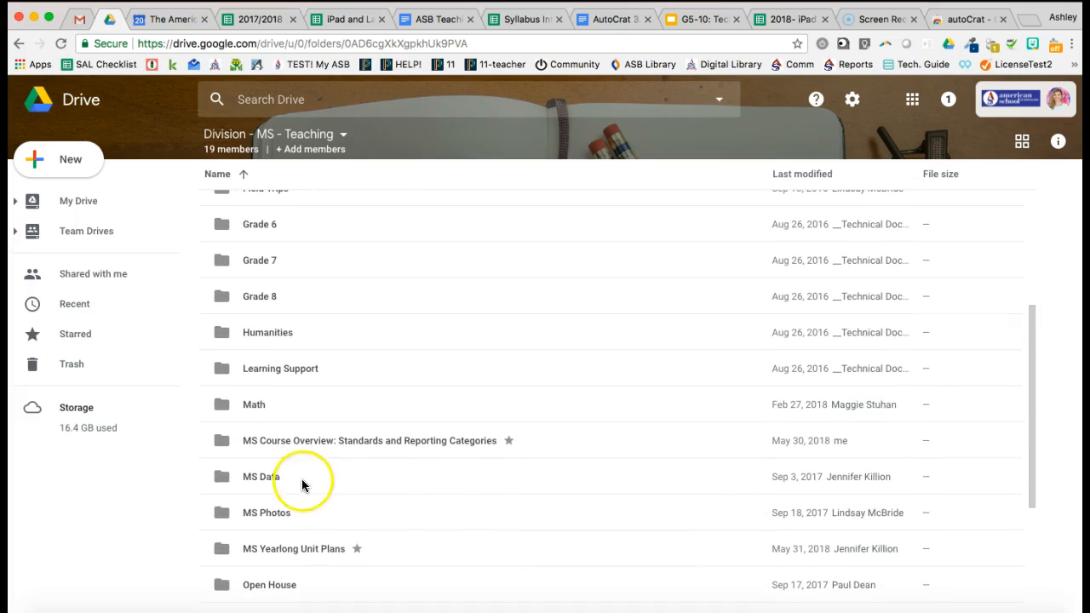
{"action": "double_click", "coordinate": [331, 438]}
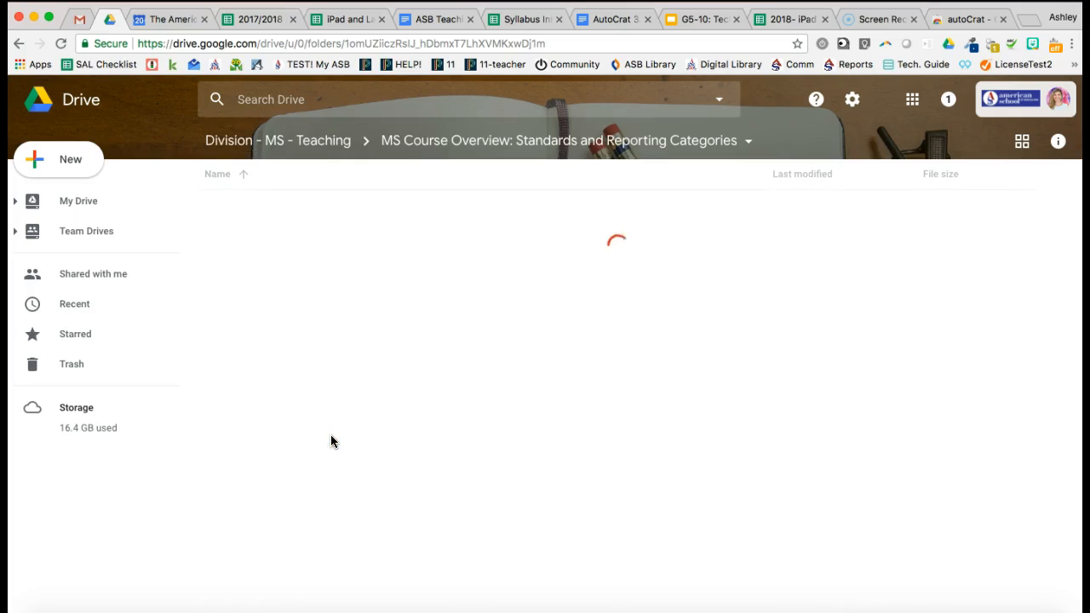
{"action": "scroll", "coordinate": [299, 364], "scroll_direction": "down", "scroll_amount": 2}
{"action": "double_click", "coordinate": [258, 473]}
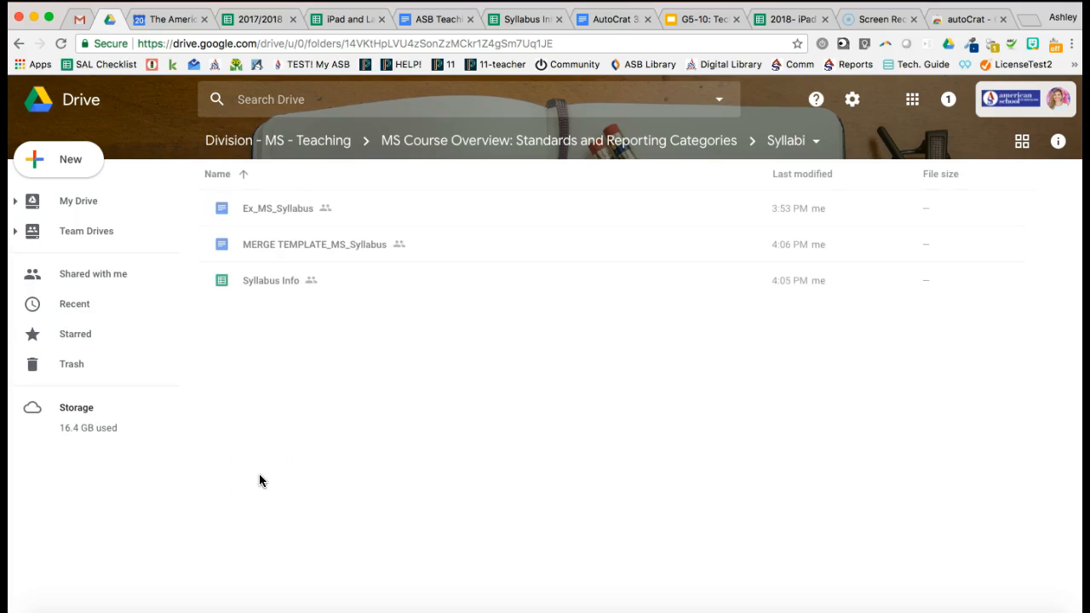
Step: Open the Syllabus Info spreadsheet and the MERGE TEMPLATE_MS_Syllabus document from the Syllabi folder
{"action": "double_click", "coordinate": [253, 291]}
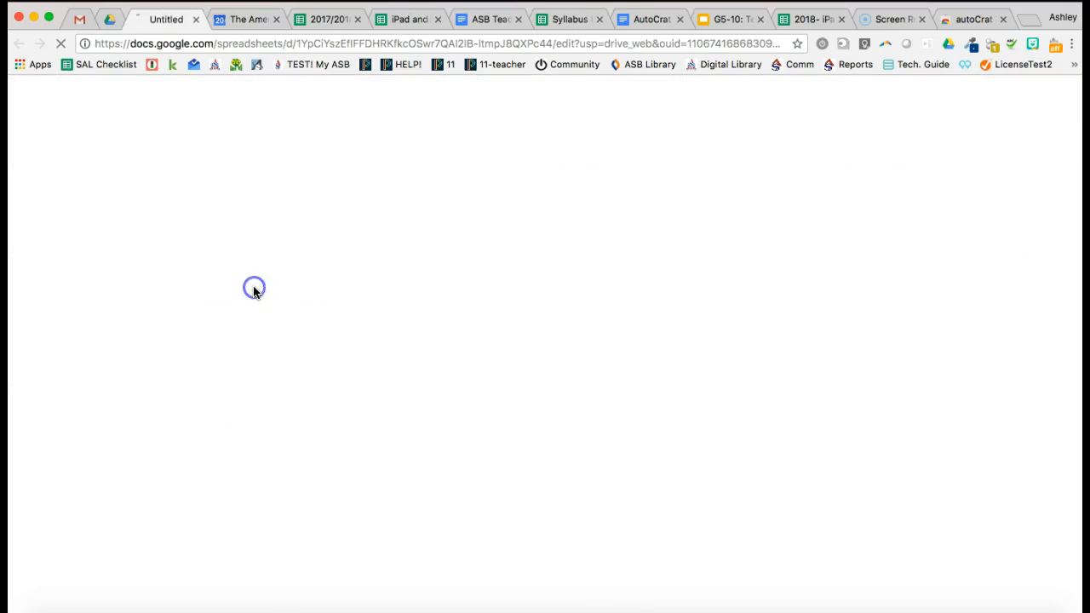
{"action": "left_click", "coordinate": [109, 19]}
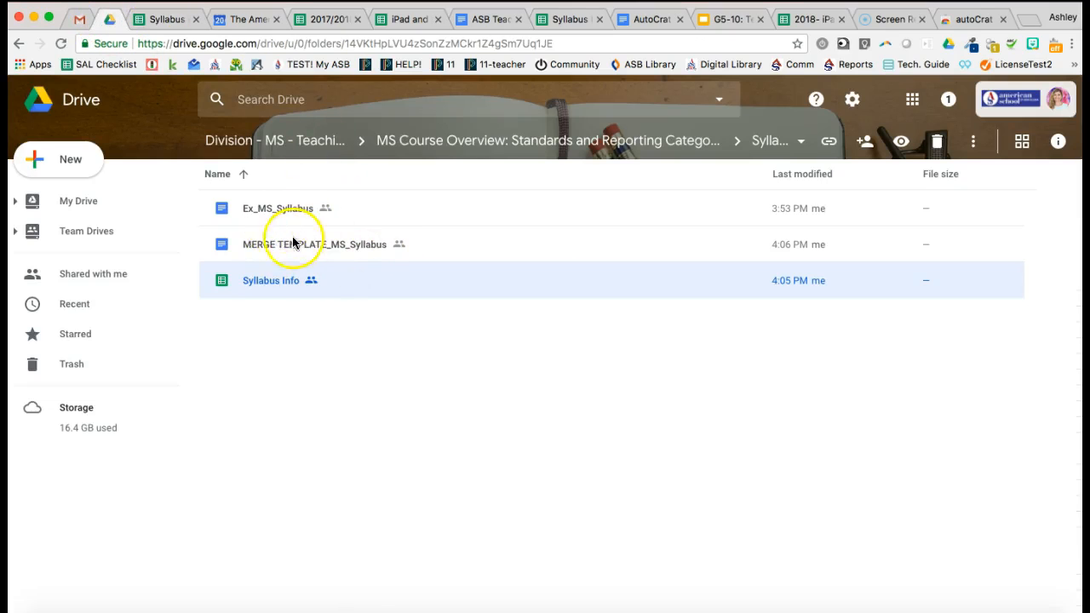
{"action": "left_click", "coordinate": [336, 244]}
{"action": "double_click", "coordinate": [337, 244]}
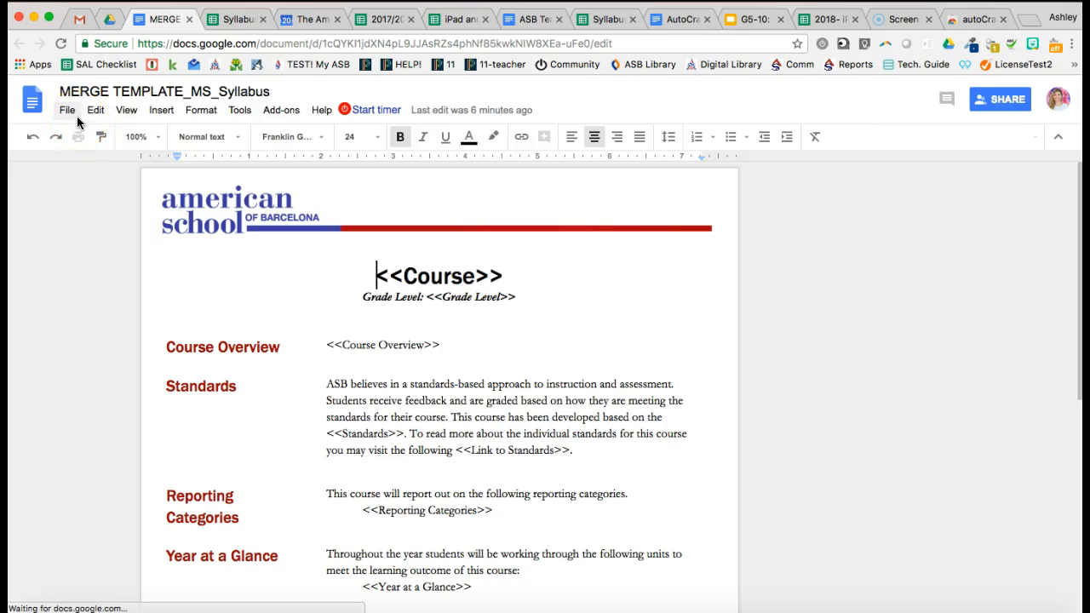
{"action": "left_click", "coordinate": [77, 120]}
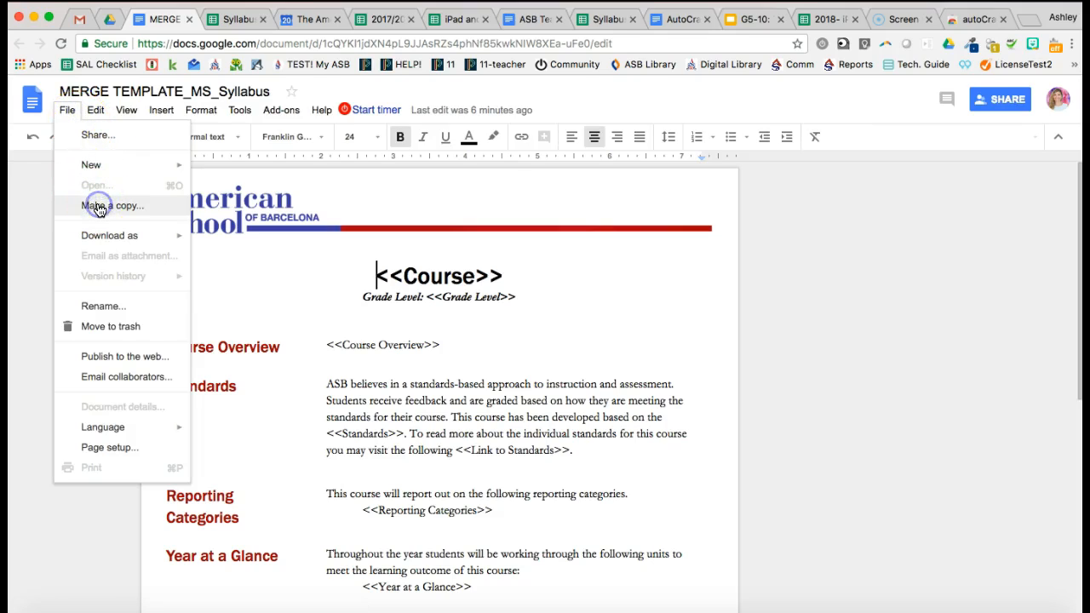
{"action": "left_click", "coordinate": [128, 213]}
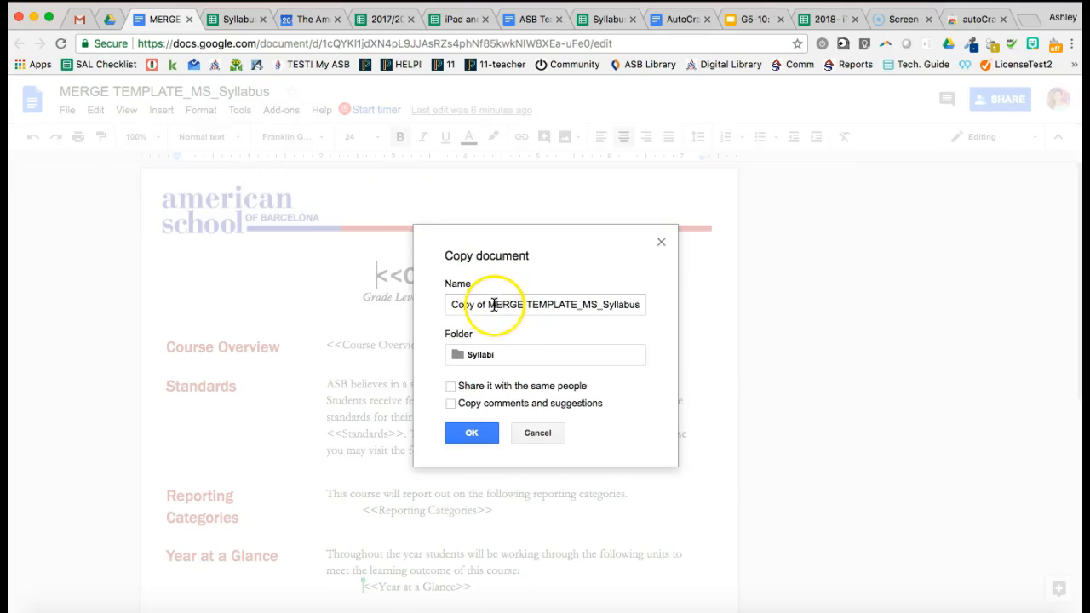
{"action": "left_click", "coordinate": [482, 304]}
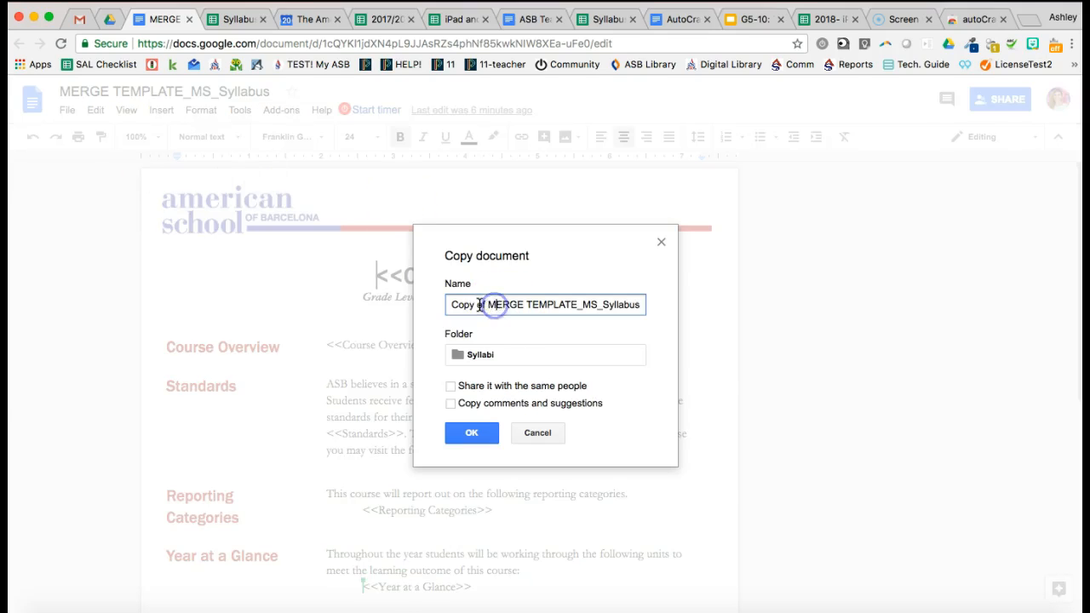
{"action": "left_click_drag", "start_coordinate": [488, 304], "coordinate": [461, 305]}
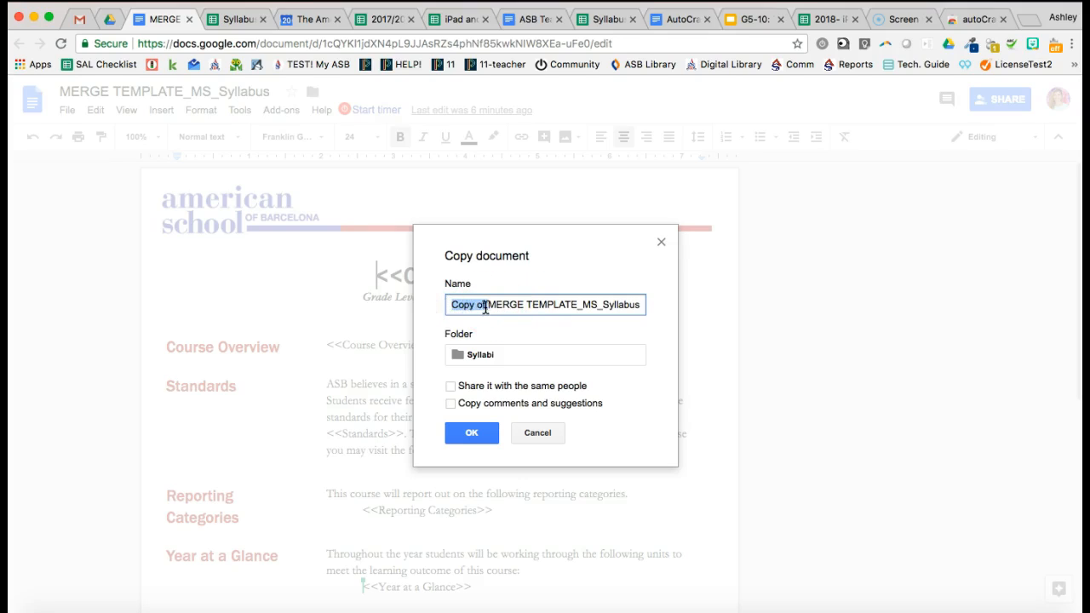
{"action": "left_click", "coordinate": [474, 354]}
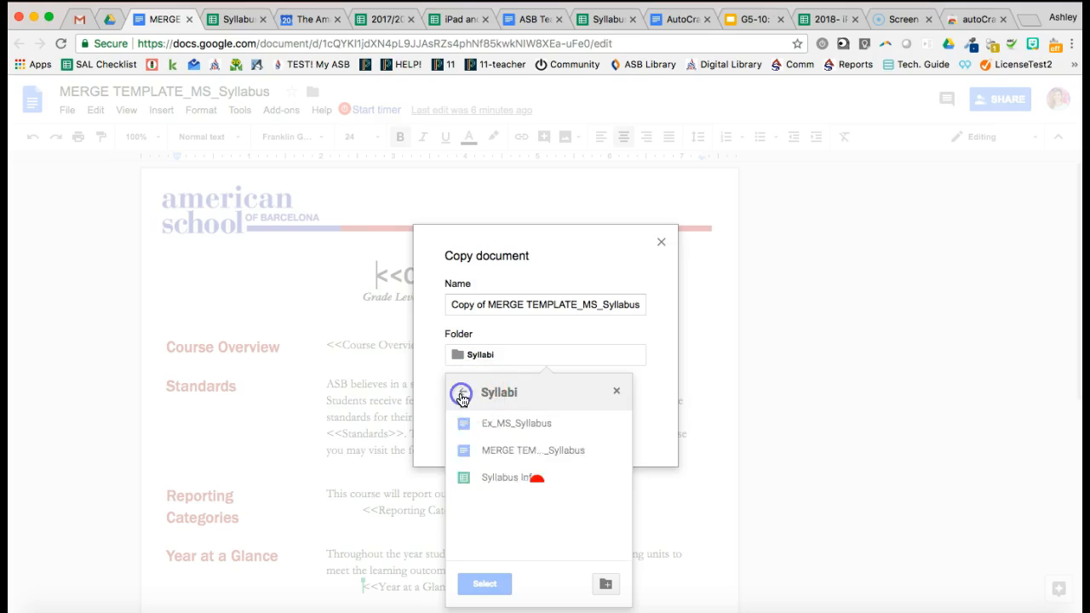
{"action": "left_click", "coordinate": [461, 394]}
{"action": "left_click", "coordinate": [461, 394]}
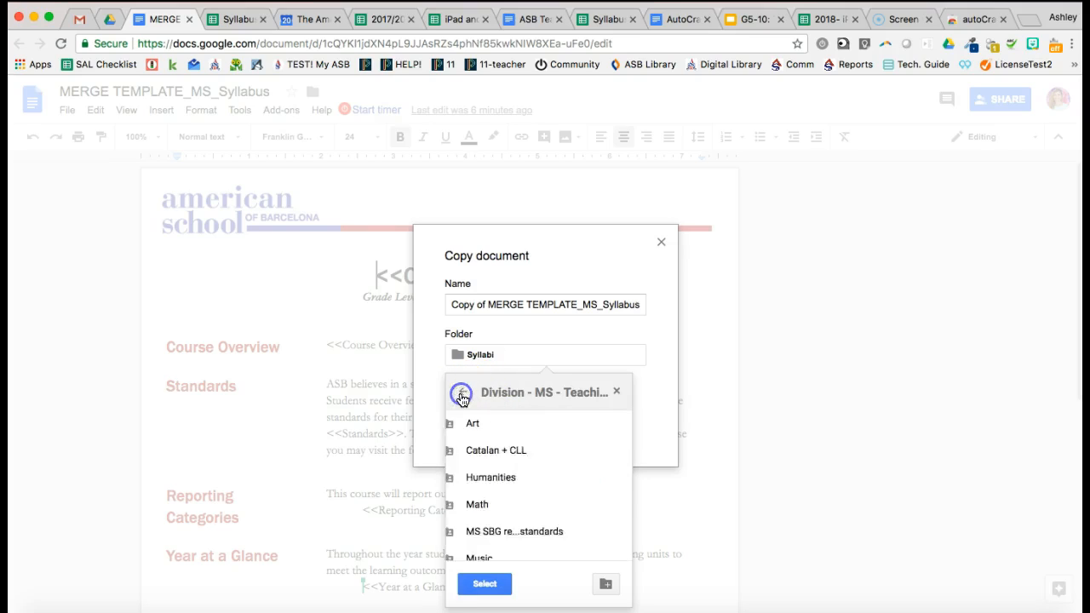
{"action": "left_click", "coordinate": [462, 393]}
{"action": "left_click", "coordinate": [461, 393]}
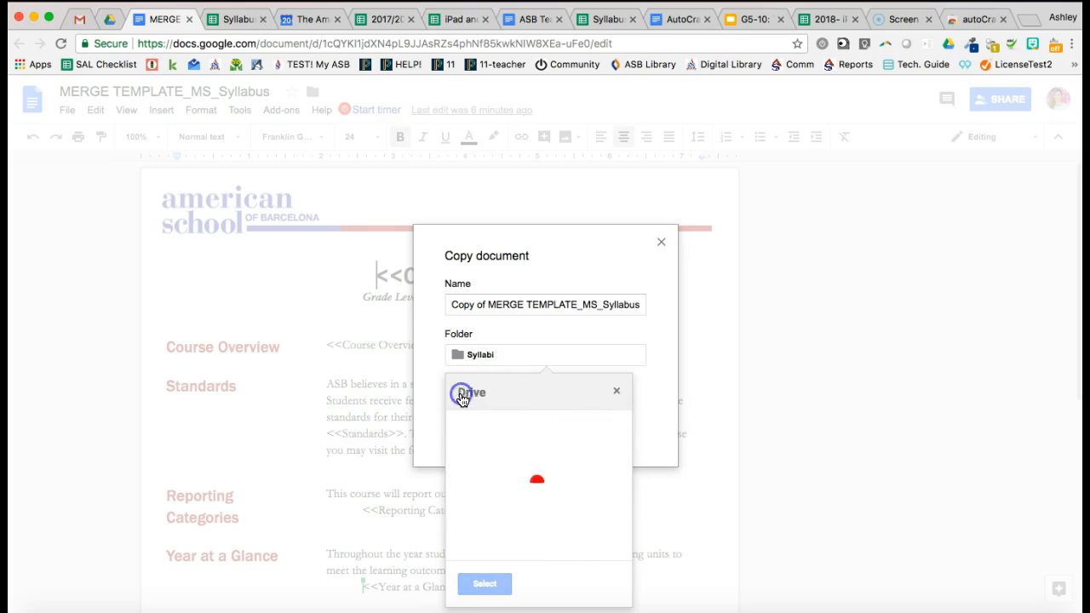
{"action": "left_click", "coordinate": [611, 430]}
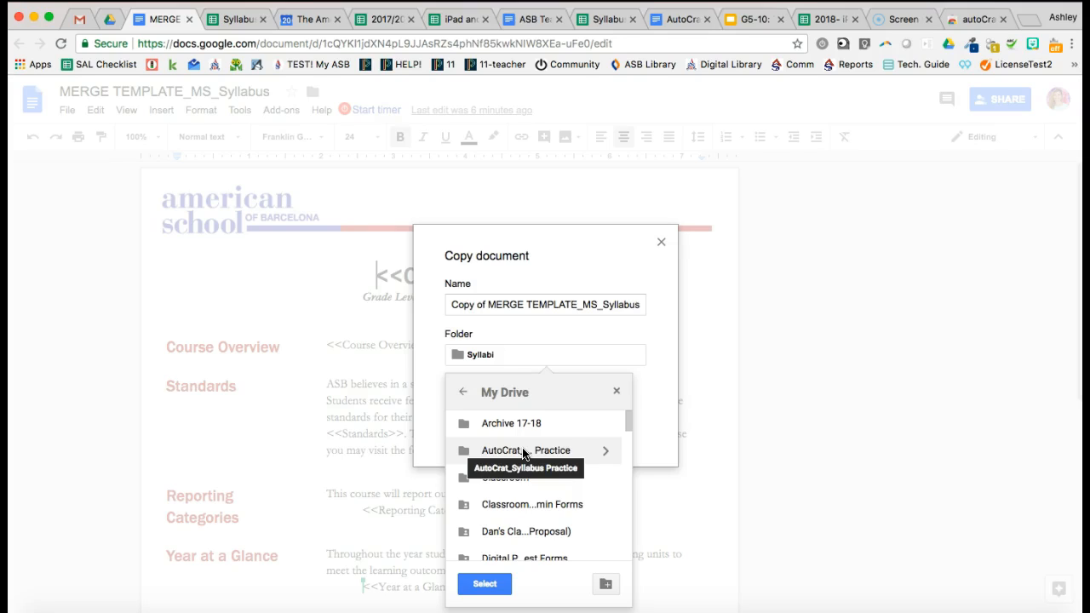
{"action": "left_click", "coordinate": [616, 391]}
{"action": "left_click", "coordinate": [661, 241]}
{"action": "left_click", "coordinate": [189, 19]}
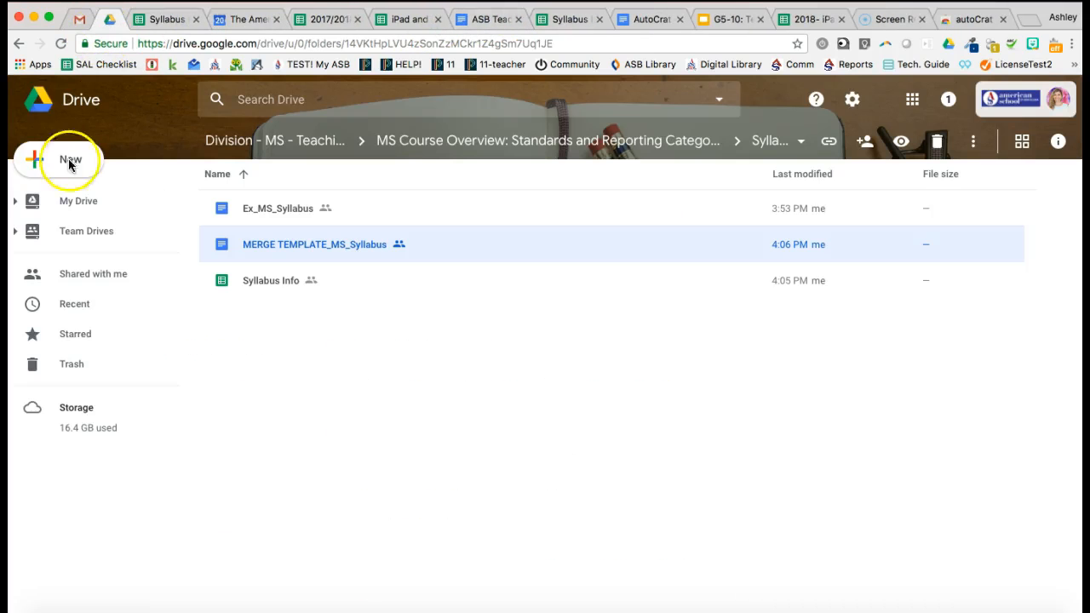
Step: Search Drive for "copy template syll" and open the document Copy of MERGE TEMPLATE_MS_Syllabus
{"action": "left_click", "coordinate": [59, 200]}
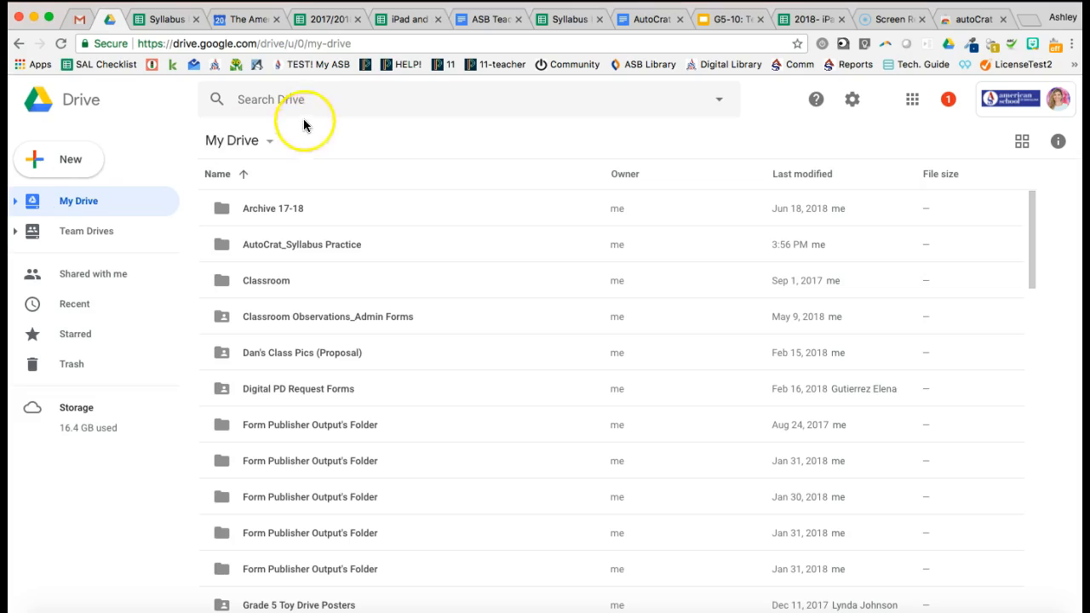
{"action": "left_click", "coordinate": [310, 107]}
{"action": "type", "text": "copy templat"}
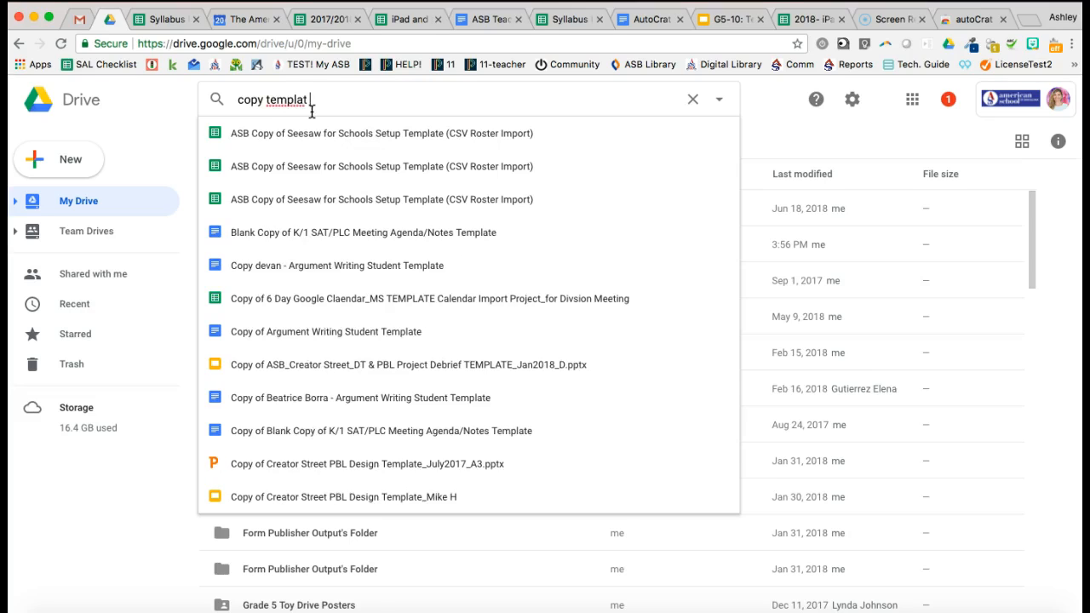
{"action": "type", "text": "e syll"}
{"action": "left_click", "coordinate": [372, 132]}
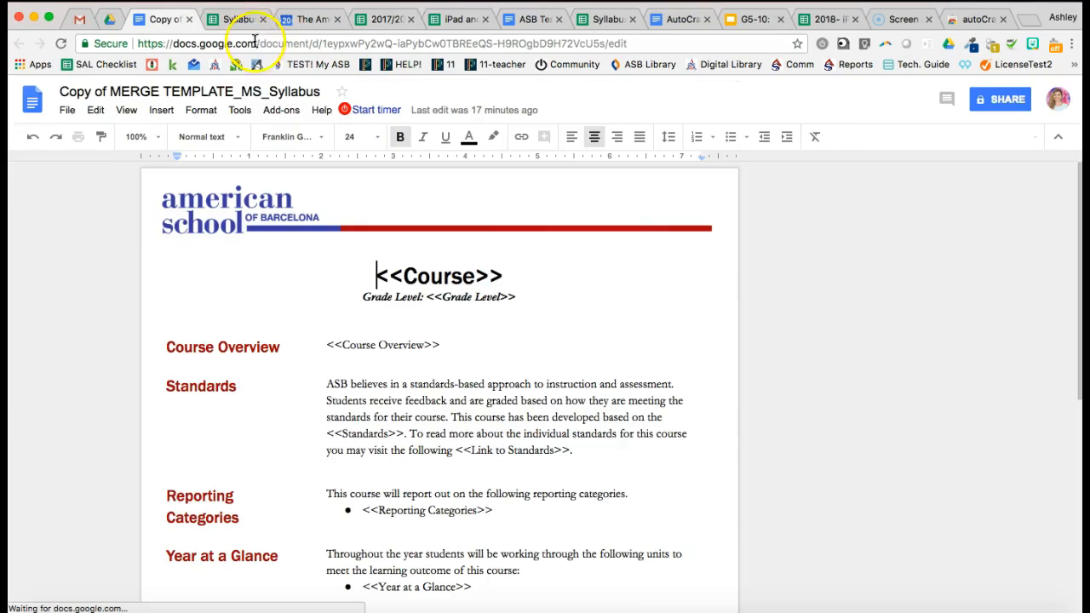
Step: Compare the Syllabus Info spreadsheet with the merge tags throughout the copied syllabus template
{"action": "left_click", "coordinate": [228, 23]}
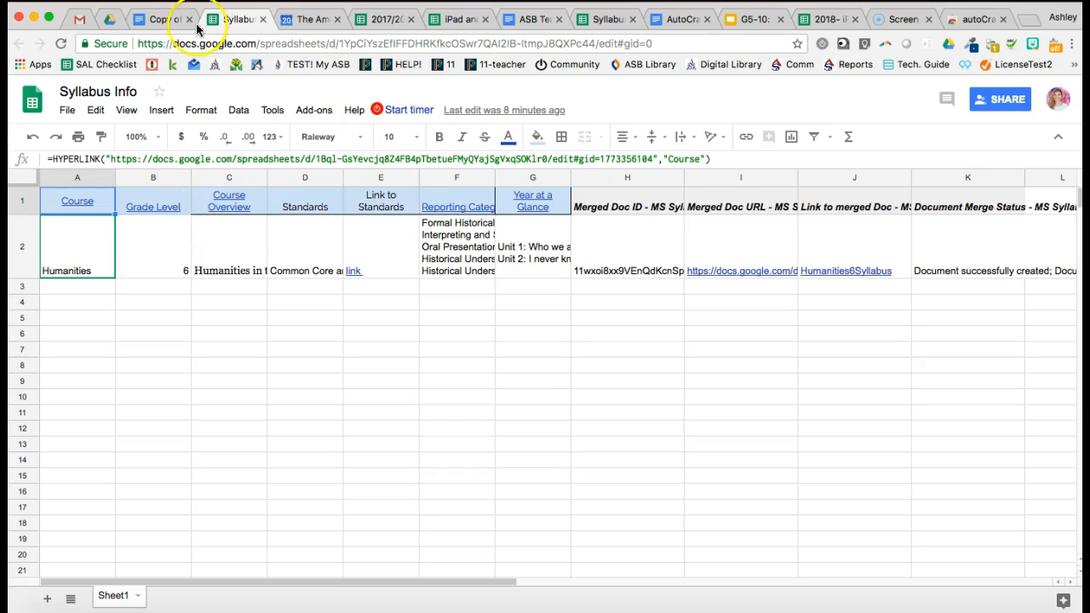
{"action": "left_click", "coordinate": [163, 20]}
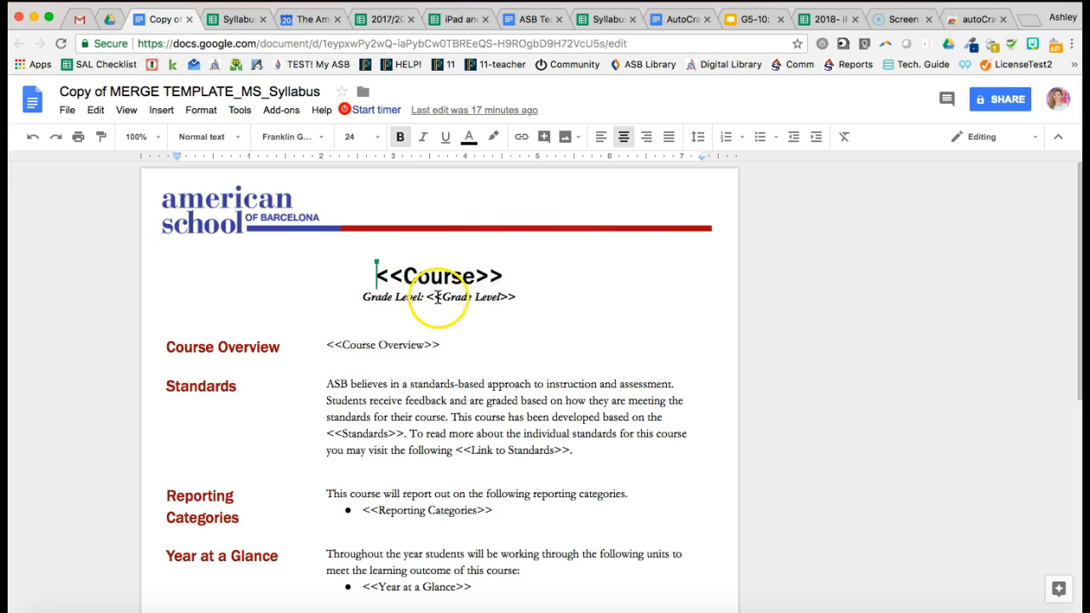
{"action": "scroll", "coordinate": [455, 368], "scroll_direction": "down", "scroll_amount": 3}
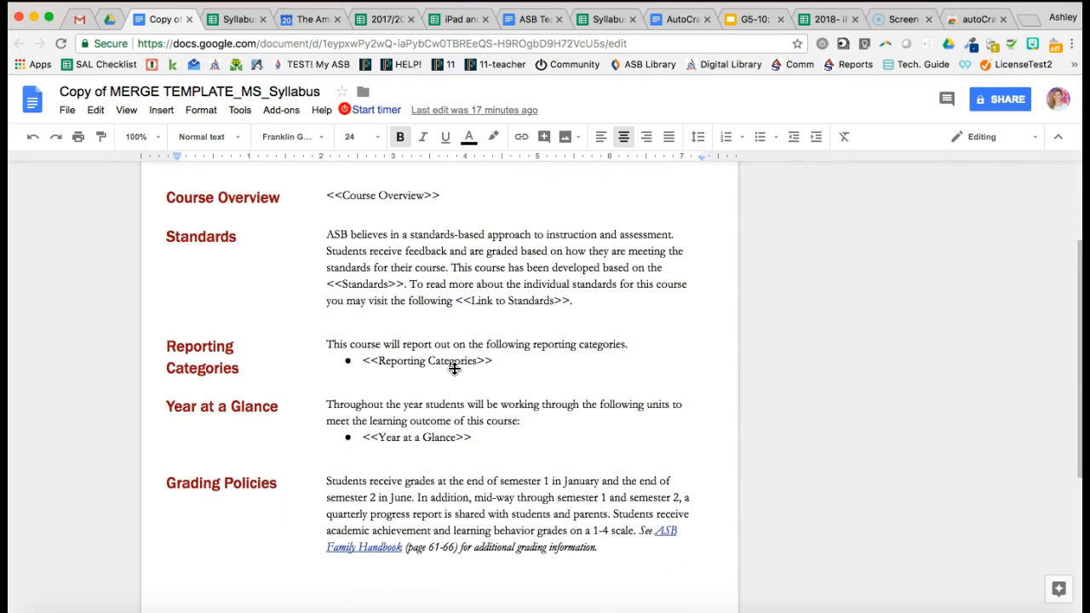
{"action": "scroll", "coordinate": [454, 368], "scroll_direction": "down", "scroll_amount": 1}
{"action": "scroll", "coordinate": [455, 368], "scroll_direction": "up", "scroll_amount": 2}
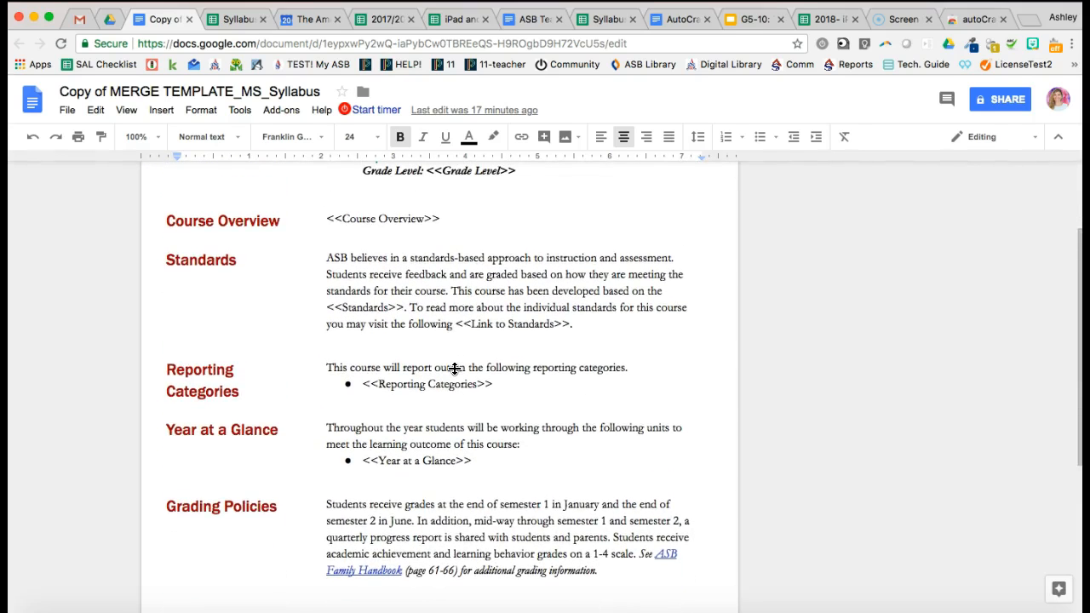
{"action": "scroll", "coordinate": [455, 368], "scroll_direction": "up", "scroll_amount": 2}
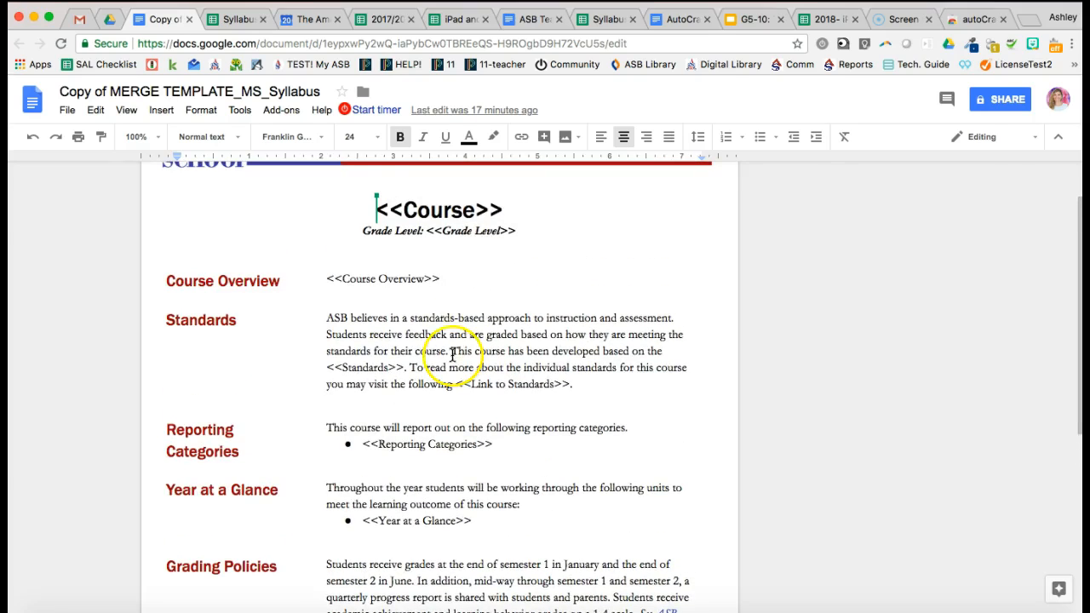
Step: Review the Standards and Link to Standards headers and the Humanities standards entry in Syllabus Info
{"action": "left_click", "coordinate": [229, 21]}
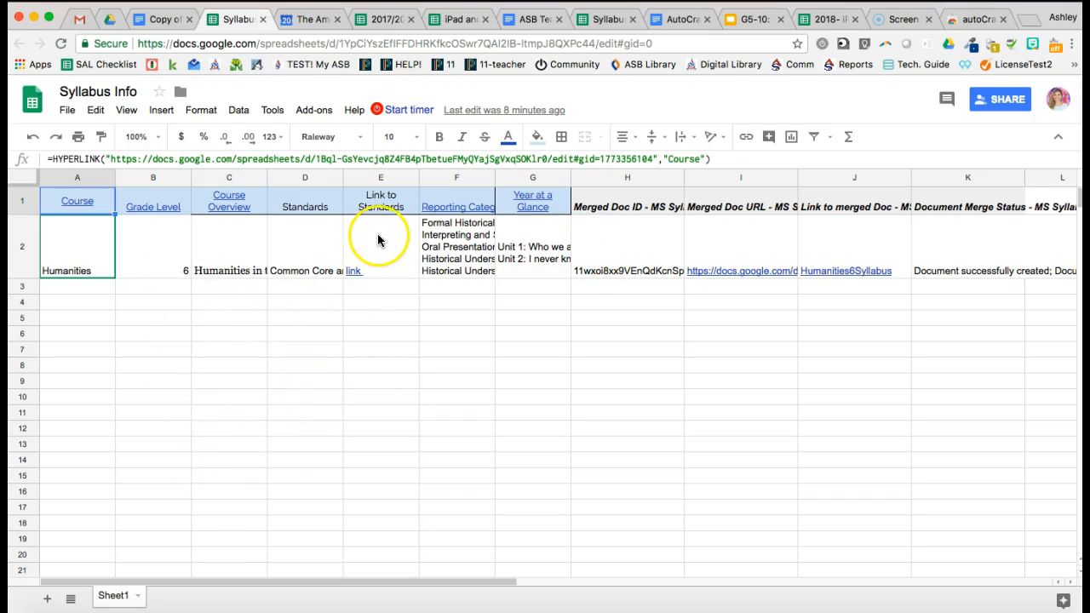
{"action": "left_click", "coordinate": [300, 205]}
{"action": "left_click_drag", "start_coordinate": [300, 205], "coordinate": [375, 202]}
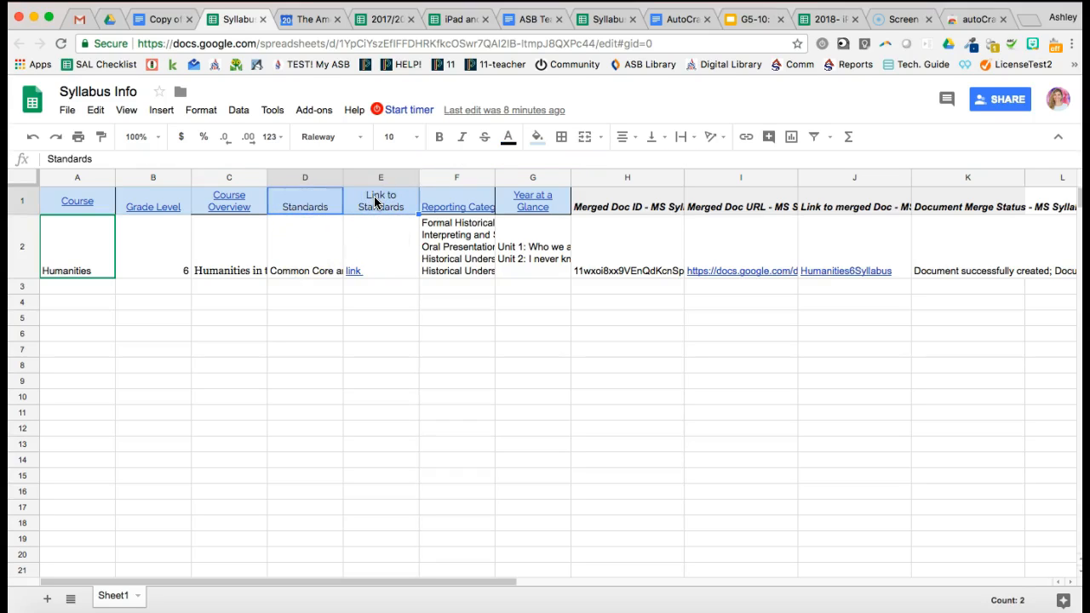
{"action": "left_click", "coordinate": [282, 239]}
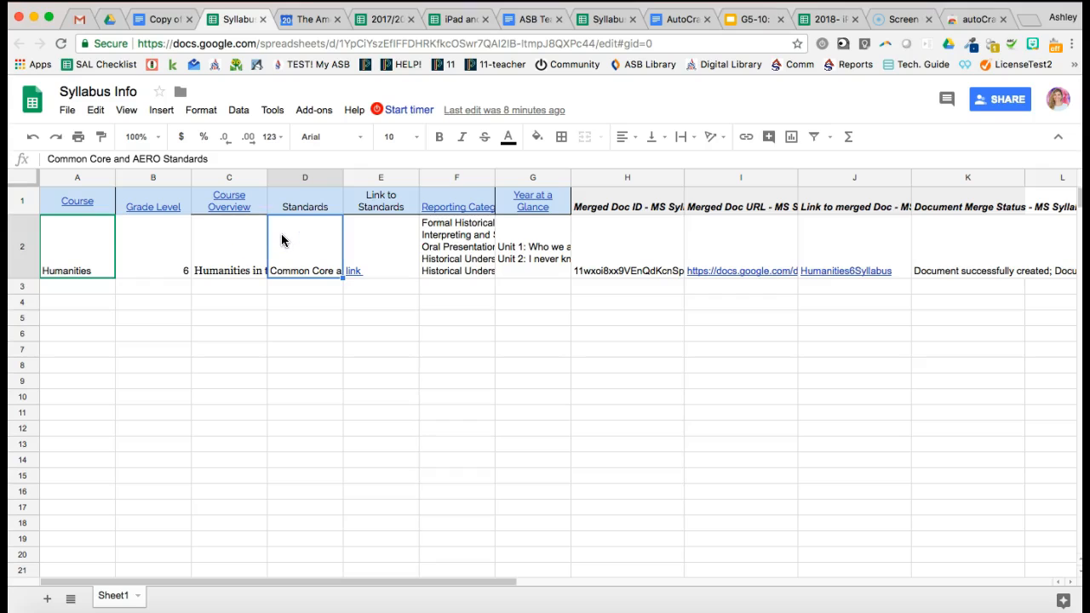
Step: Follow the Course header's link to the reporting categories spreadsheet, view its G6-Math sheet, and return to Syllabus Info
{"action": "left_click", "coordinate": [72, 201]}
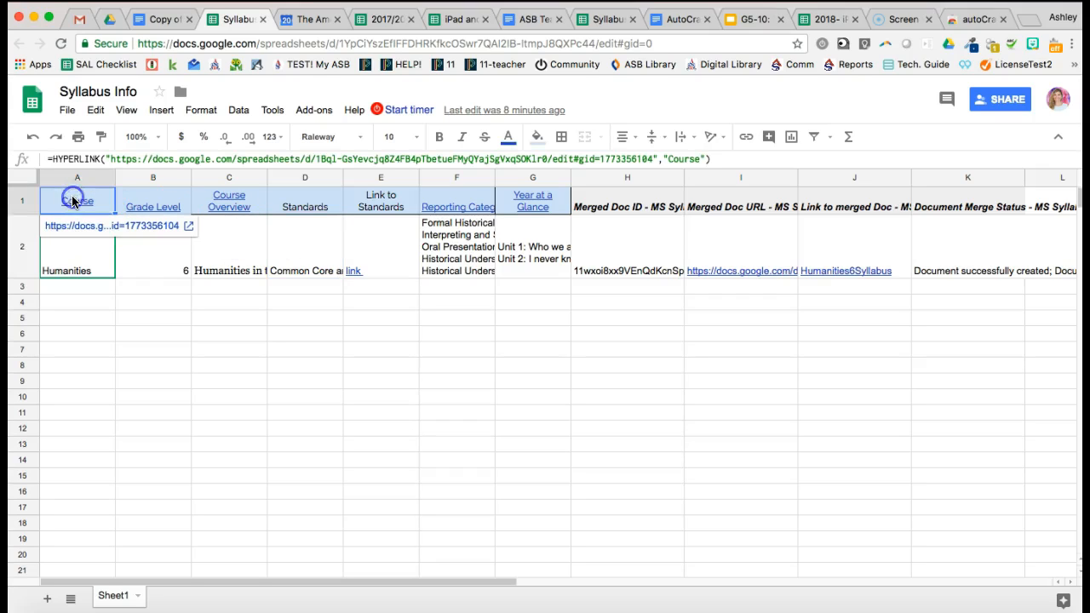
{"action": "left_click", "coordinate": [85, 225]}
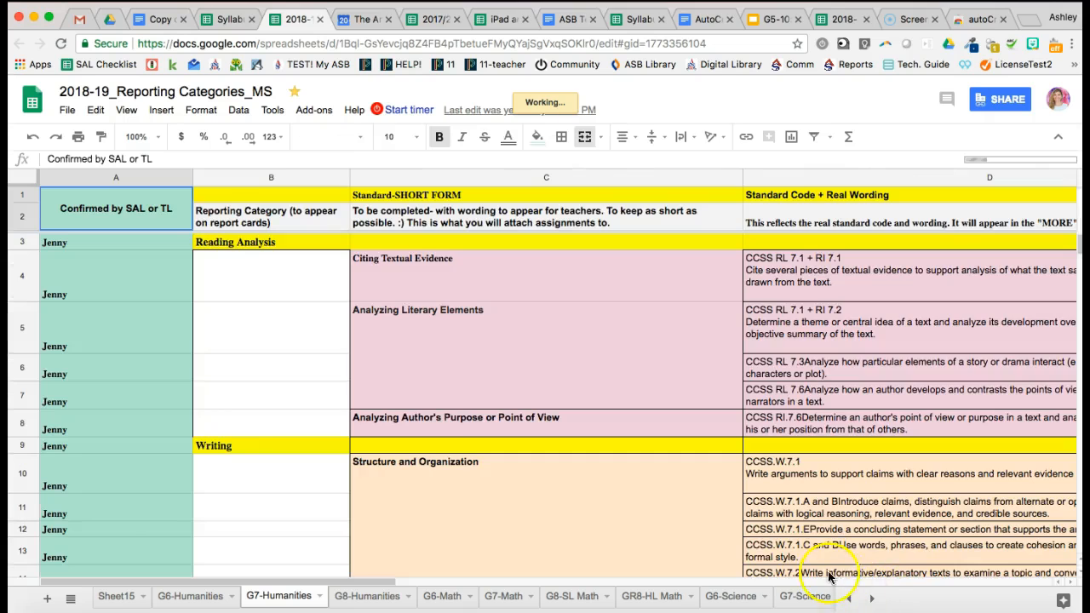
{"action": "left_click", "coordinate": [440, 598]}
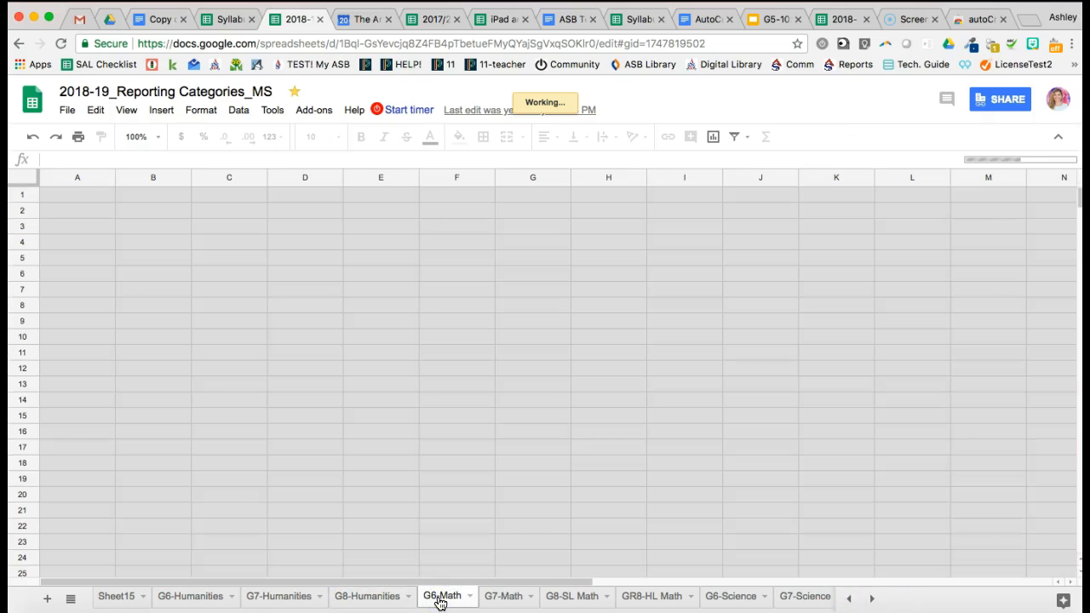
{"action": "left_click", "coordinate": [228, 19]}
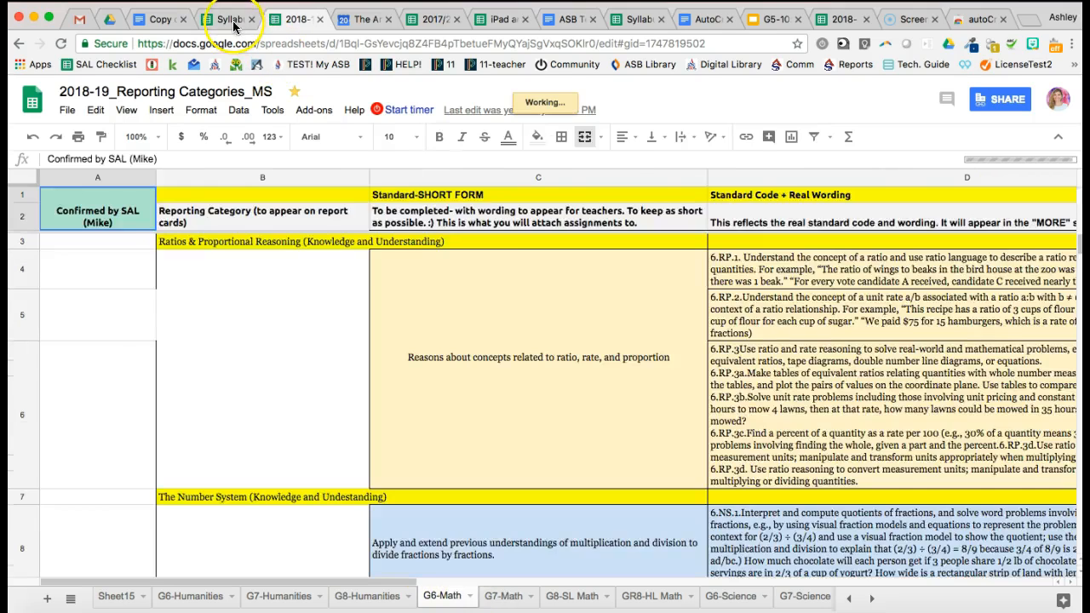
Step: Add a new row below Humanities in Syllabus Info with course Math and grade level 6
{"action": "left_click", "coordinate": [56, 294]}
{"action": "type", "text": "Math"}
{"action": "left_click", "coordinate": [139, 290]}
{"action": "type", "text": "6"}
{"action": "left_click", "coordinate": [217, 290]}
Step: Follow the Course Overview header's link to its Drive folder and open MS Math 6-8 Course Overview: Standards and Reporting Categories from the Math folder
{"action": "left_click", "coordinate": [226, 204]}
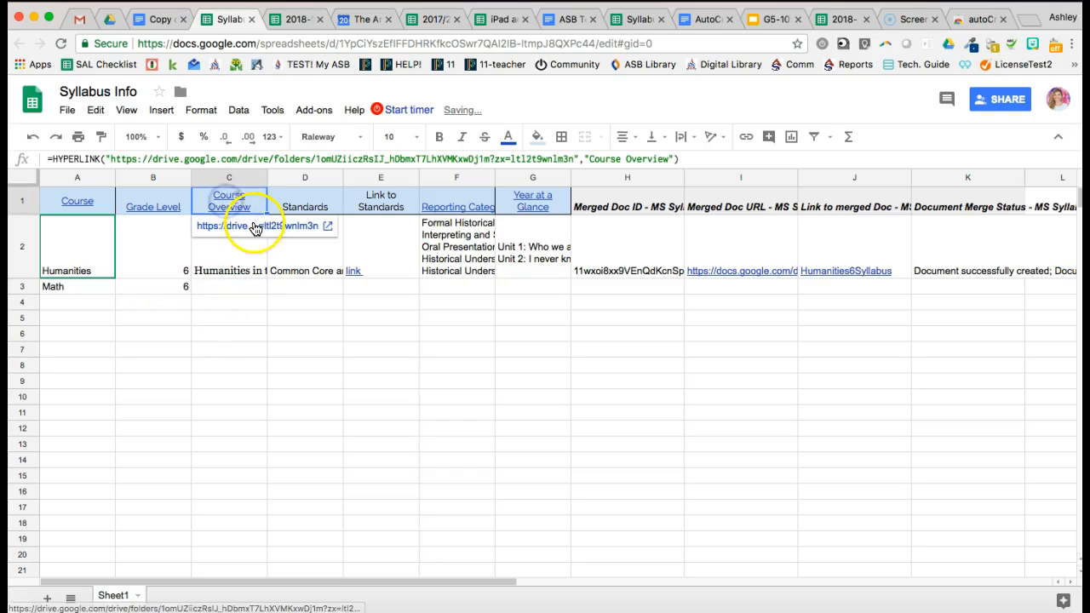
{"action": "left_click", "coordinate": [255, 224]}
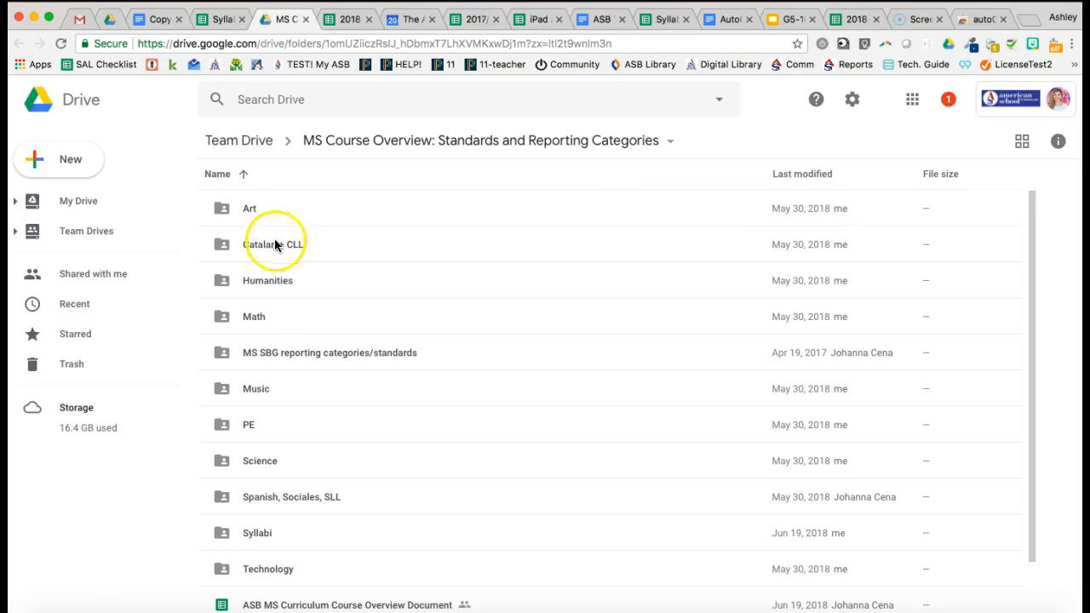
{"action": "double_click", "coordinate": [246, 311]}
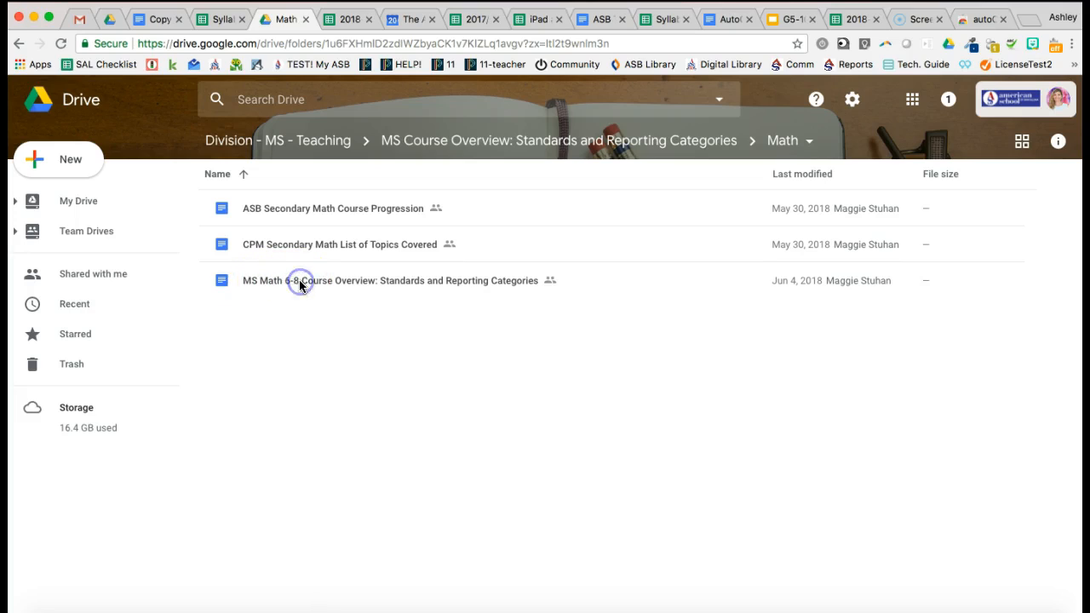
{"action": "double_click", "coordinate": [357, 283]}
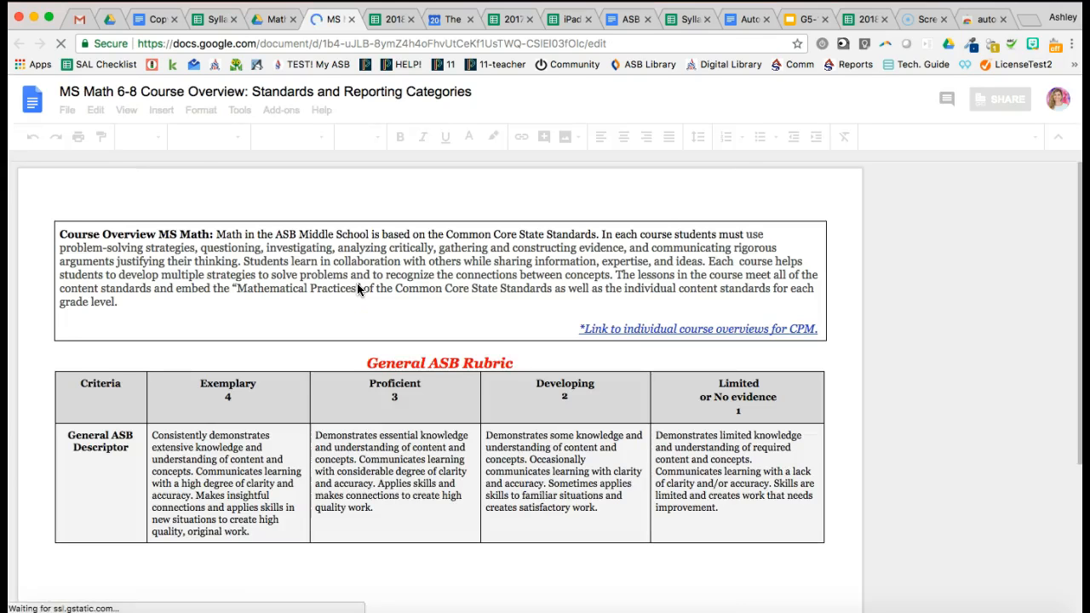
Step: Copy the MS Math course overview text, including the CPM link line, into the Math row's Course Overview cell in Syllabus Info
{"action": "left_click", "coordinate": [215, 254]}
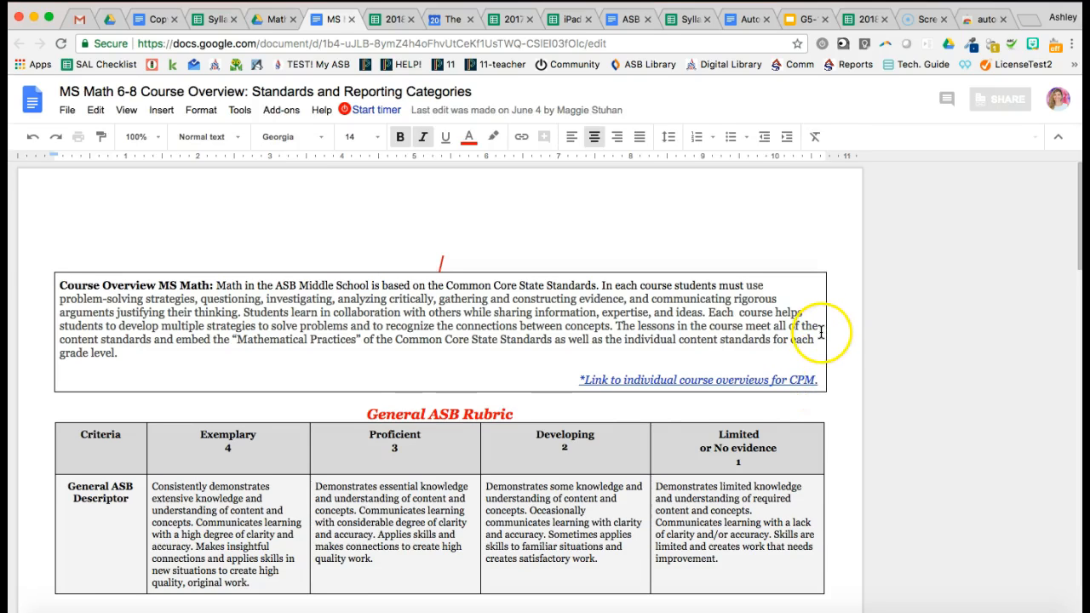
{"action": "left_click", "coordinate": [218, 285]}
{"action": "left_click_drag", "start_coordinate": [387, 302], "coordinate": [820, 381]}
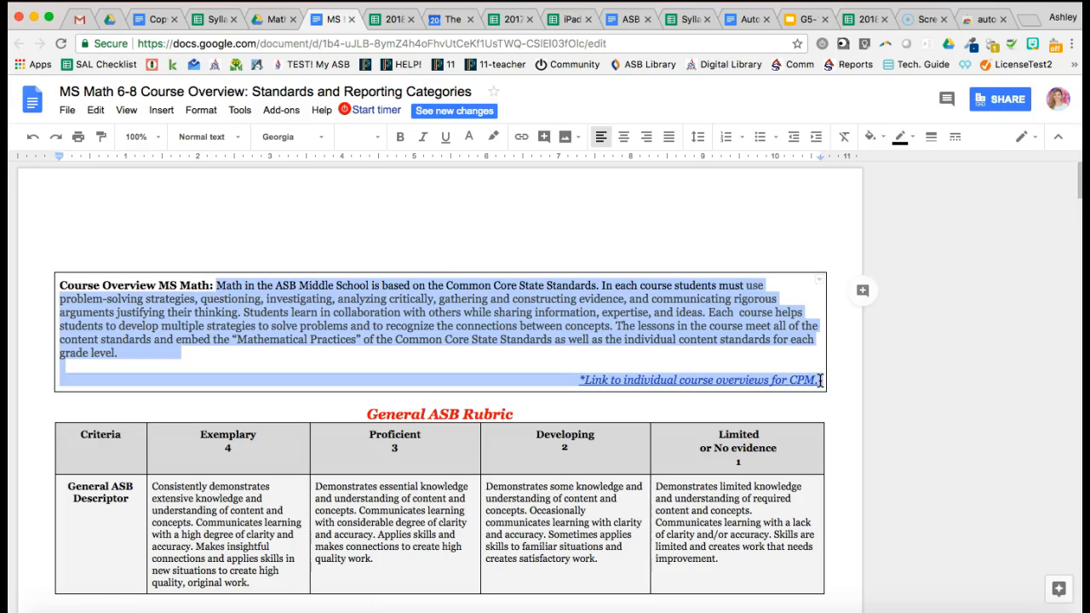
{"action": "left_click", "coordinate": [220, 18]}
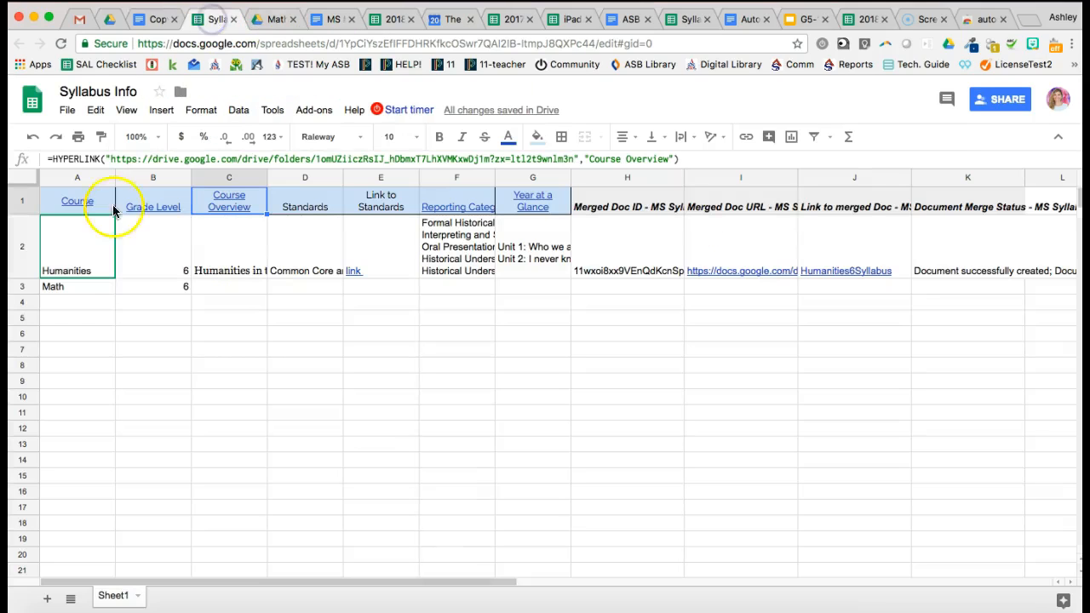
{"action": "left_click", "coordinate": [226, 292]}
{"action": "key", "text": "super+v"}
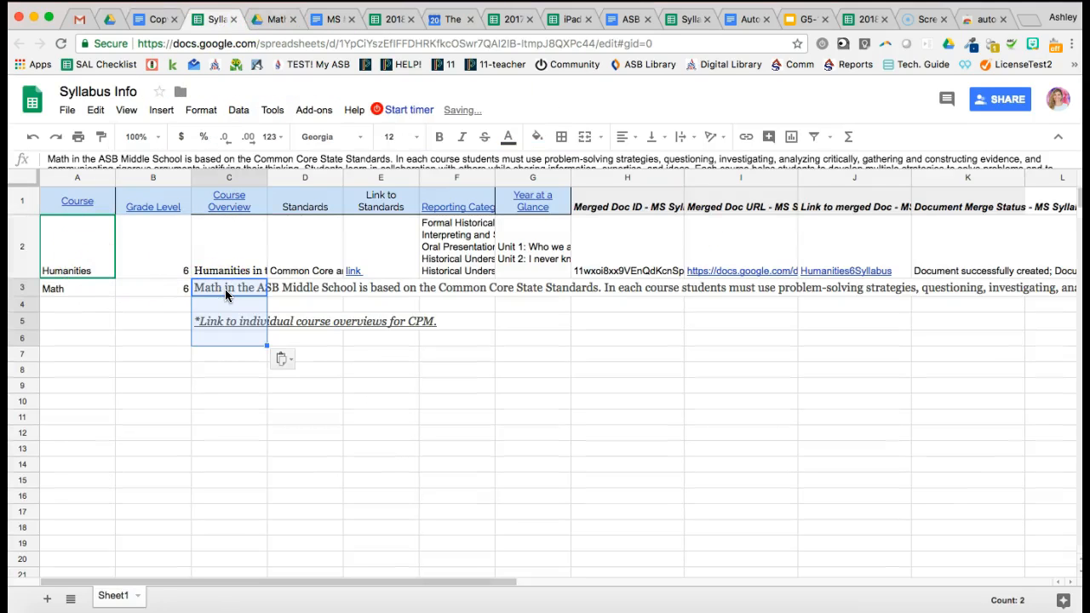
Step: Clip the overflowing course overview text in the Math row's Course Overview cell
{"action": "left_click", "coordinate": [220, 383]}
{"action": "left_click", "coordinate": [204, 288]}
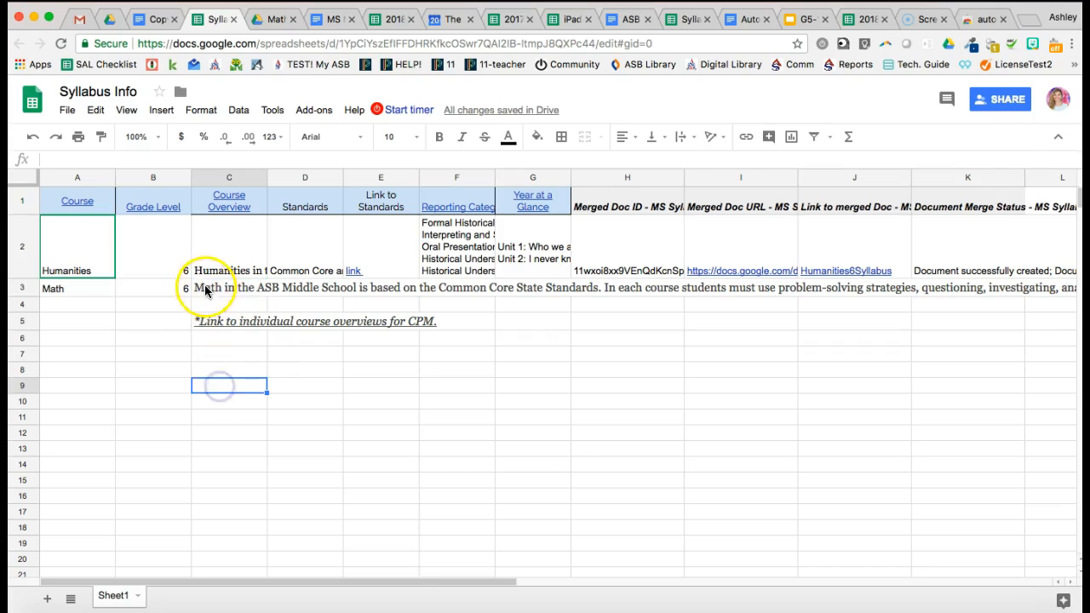
{"action": "left_click", "coordinate": [679, 138]}
{"action": "left_click", "coordinate": [726, 162]}
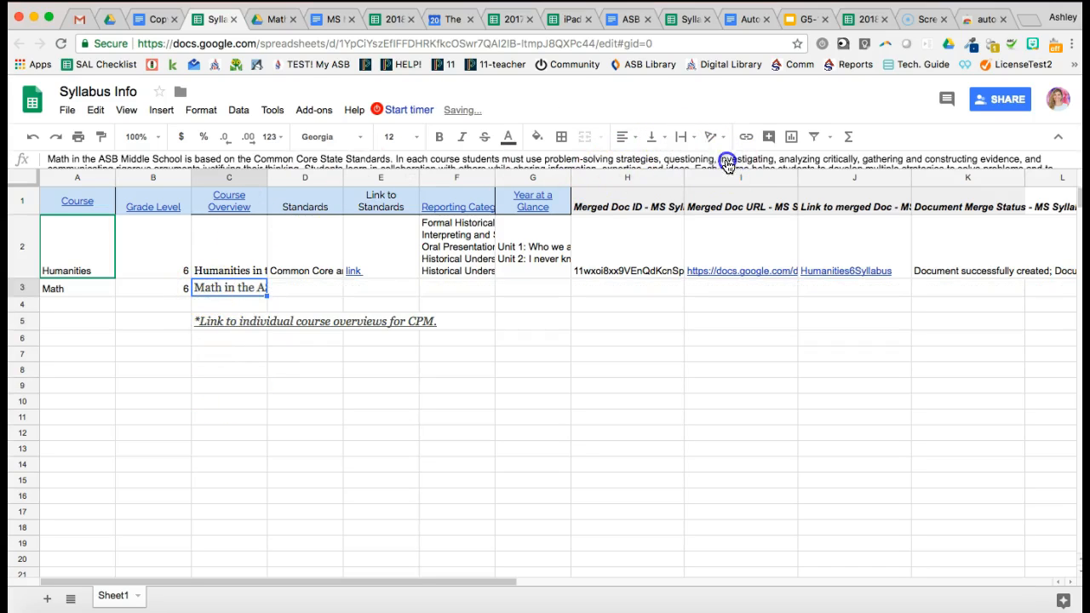
Step: Try to append "*Link to individual course overviews for CPM." to the end of the Math course overview text
{"action": "left_click", "coordinate": [212, 324]}
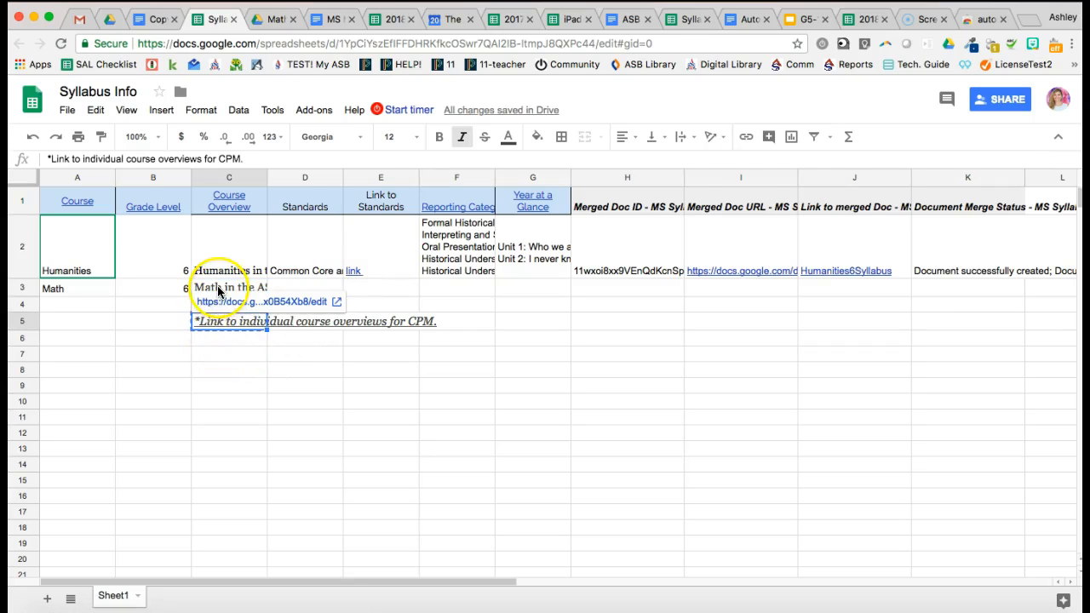
{"action": "double_click", "coordinate": [214, 288]}
{"action": "left_click", "coordinate": [600, 326]}
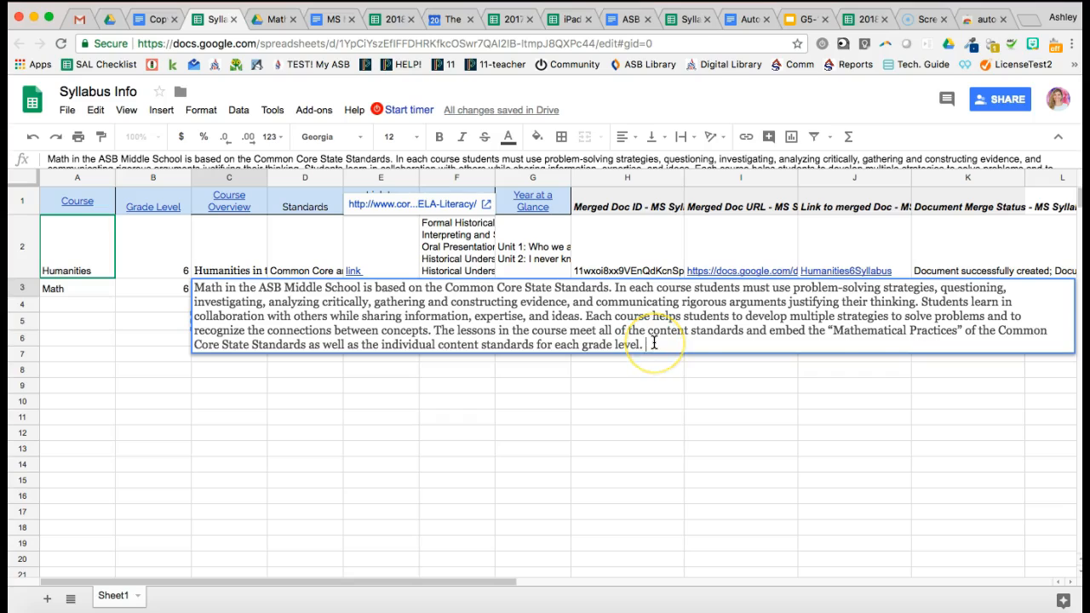
{"action": "type", "text": "*Link to individual course overviews for CPM."}
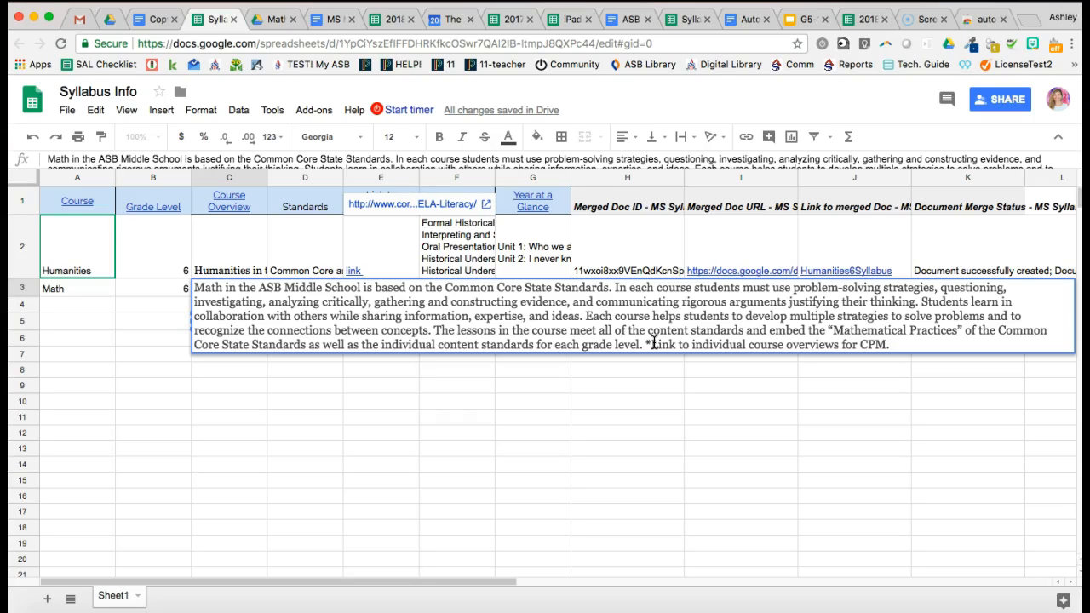
{"action": "left_click_drag", "start_coordinate": [920, 343], "coordinate": [648, 345]}
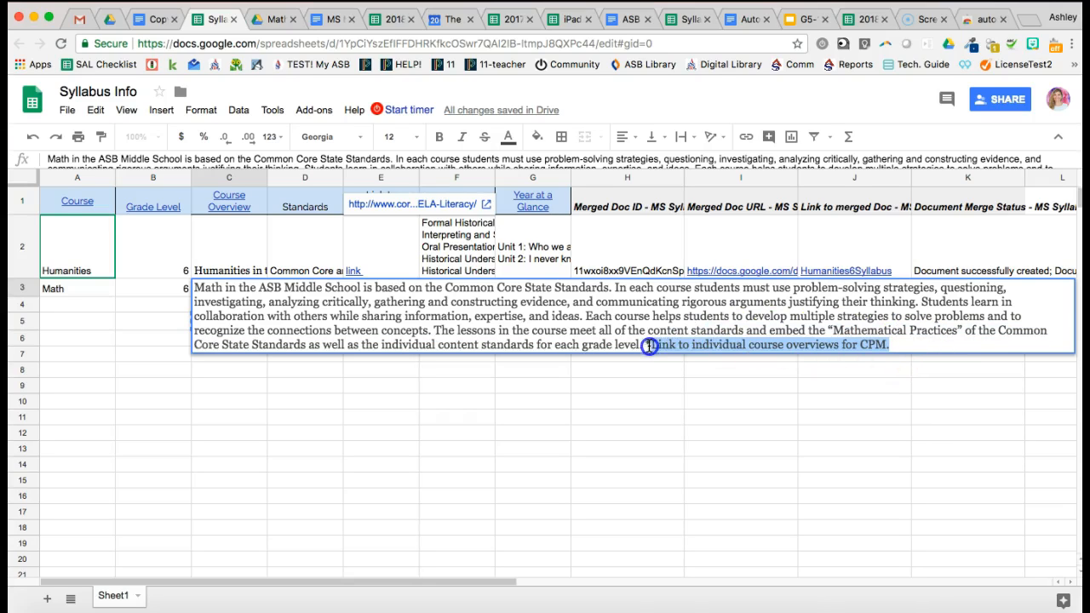
{"action": "key", "text": "super+x"}
{"action": "left_click", "coordinate": [640, 399]}
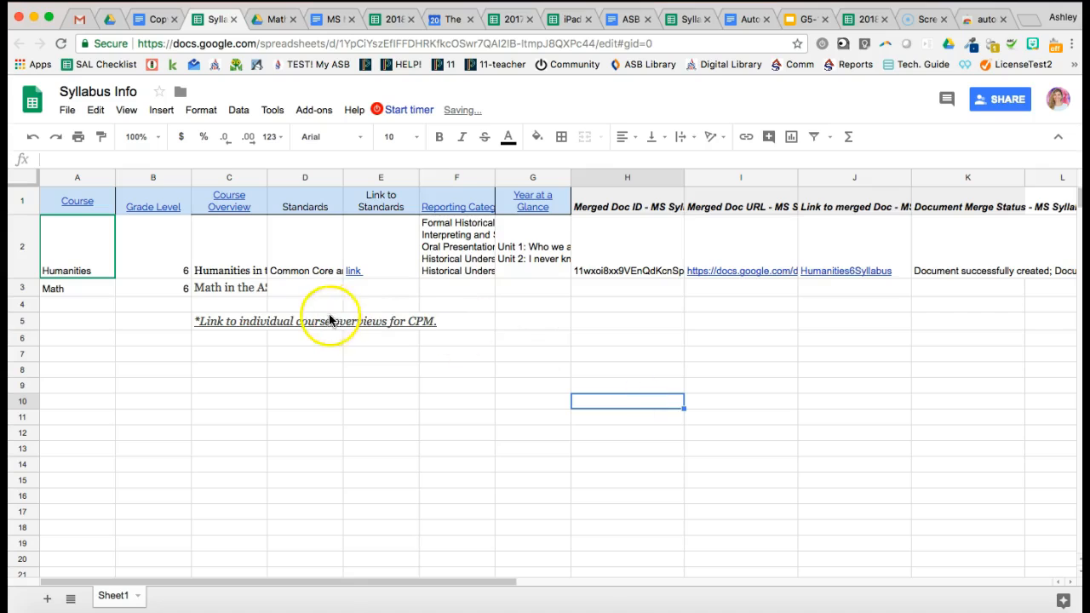
Step: Move the linked line "*Link to individual course overviews for CPM." from cell C5 into the Math row's Link to Standards cell
{"action": "left_click", "coordinate": [236, 326]}
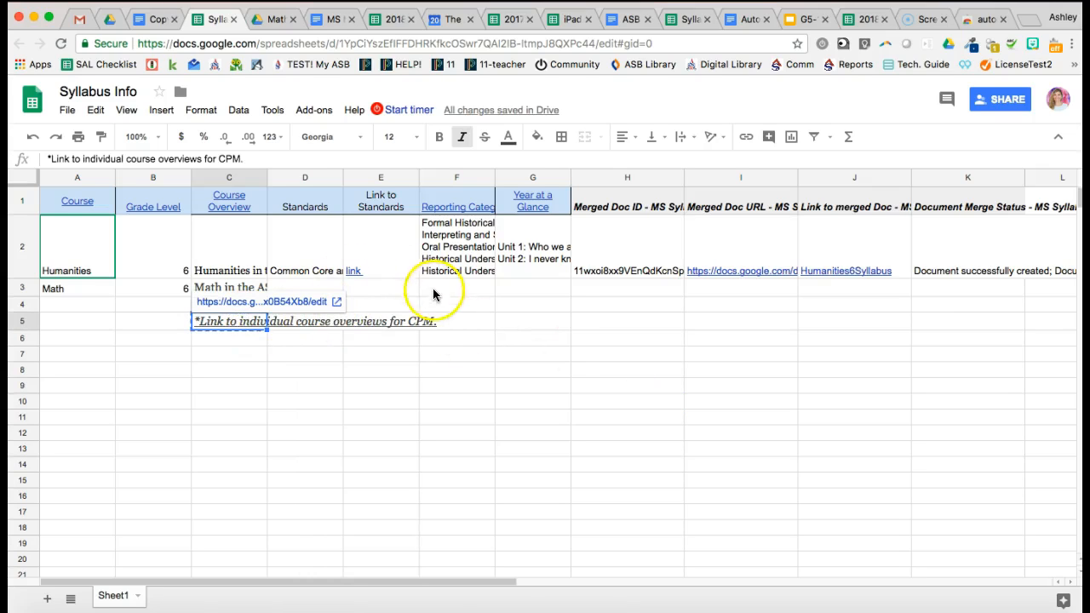
{"action": "key", "text": "super+x"}
{"action": "left_click", "coordinate": [394, 291]}
{"action": "key", "text": "super+v"}
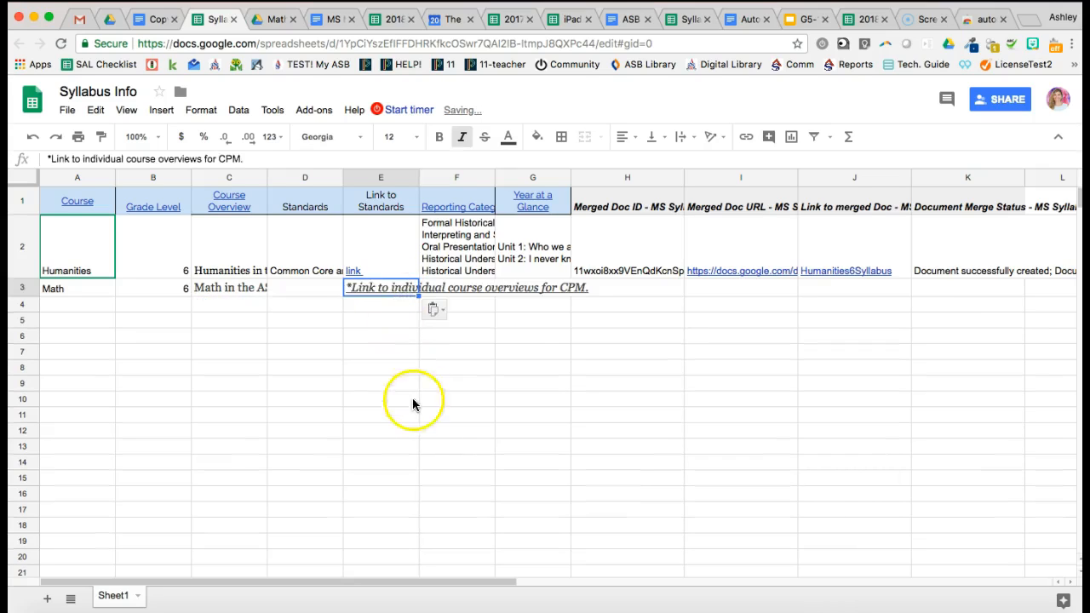
{"action": "left_click", "coordinate": [412, 399]}
Step: Enter "Common Core State Math Standards" in the Math row's Standards cell
{"action": "left_click", "coordinate": [306, 296]}
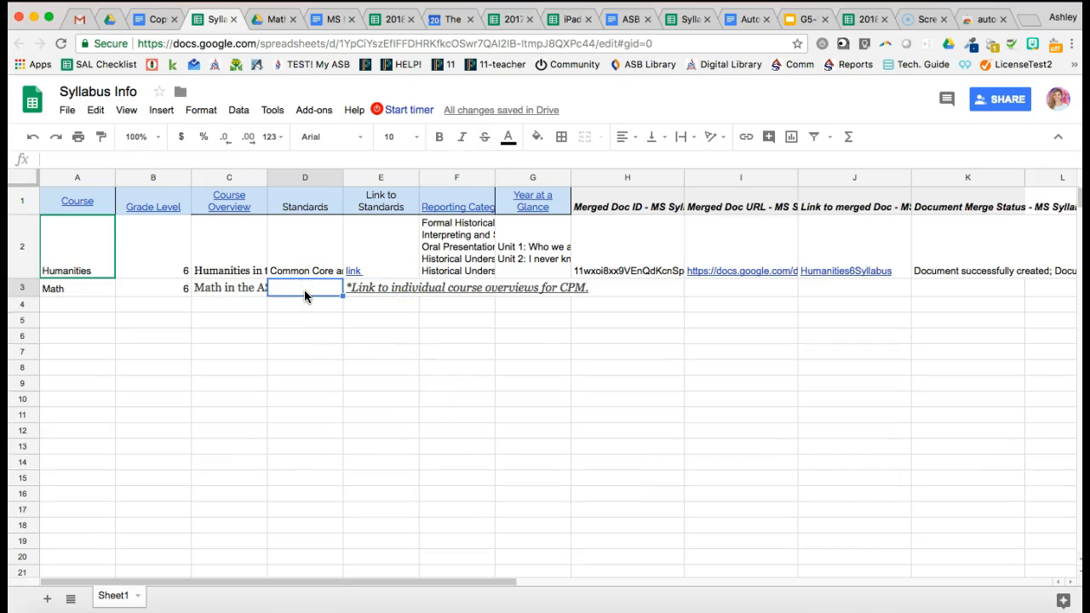
{"action": "double_click", "coordinate": [305, 294]}
{"action": "type", "text": "Common Core "}
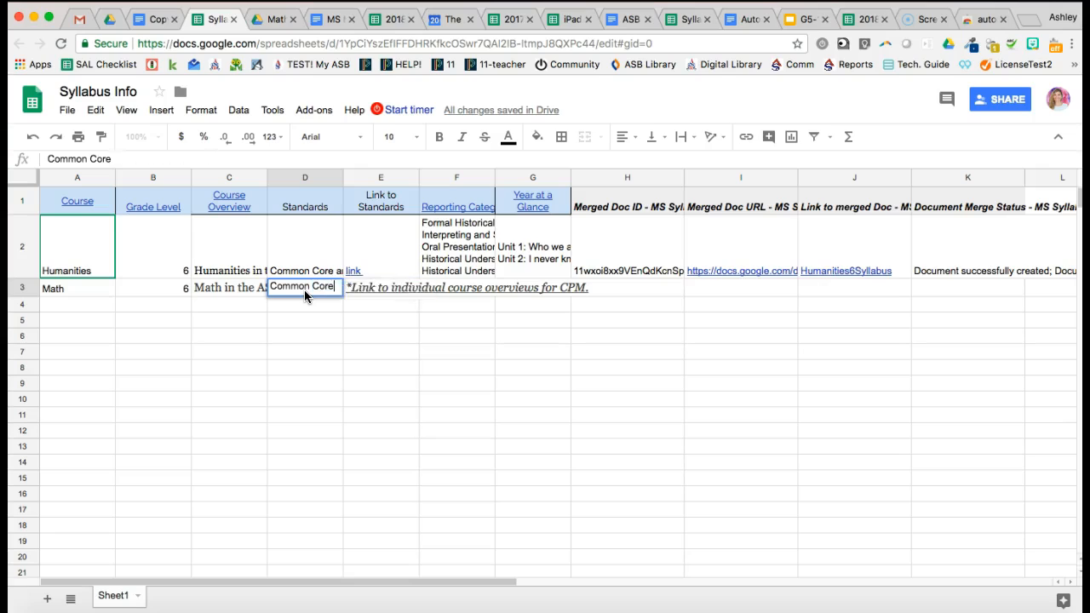
{"action": "type", "text": "State Ma"}
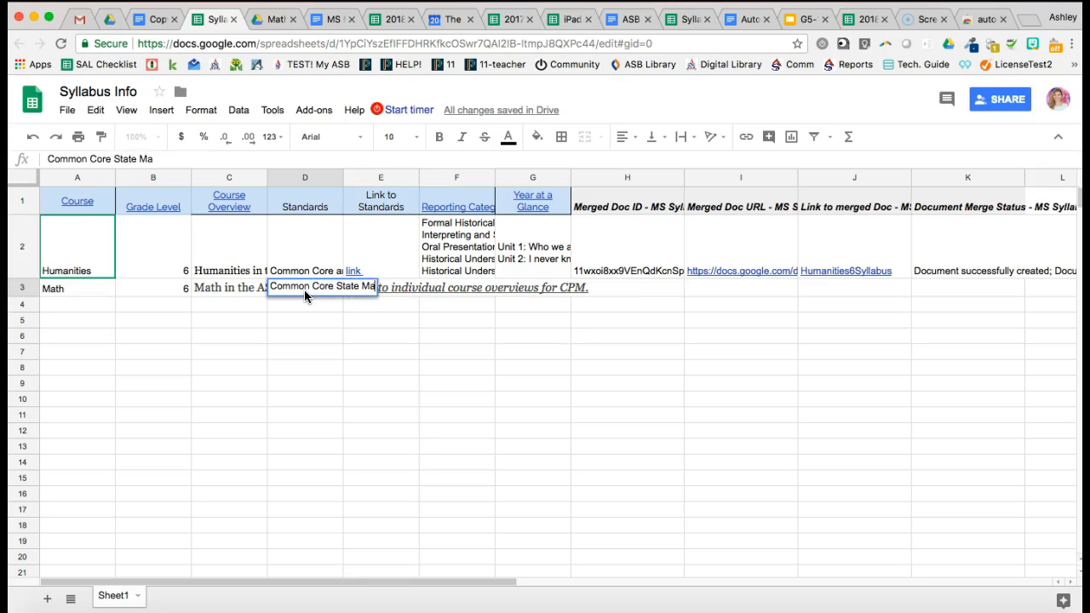
{"action": "type", "text": "th Standards"}
{"action": "key", "text": "Return"}
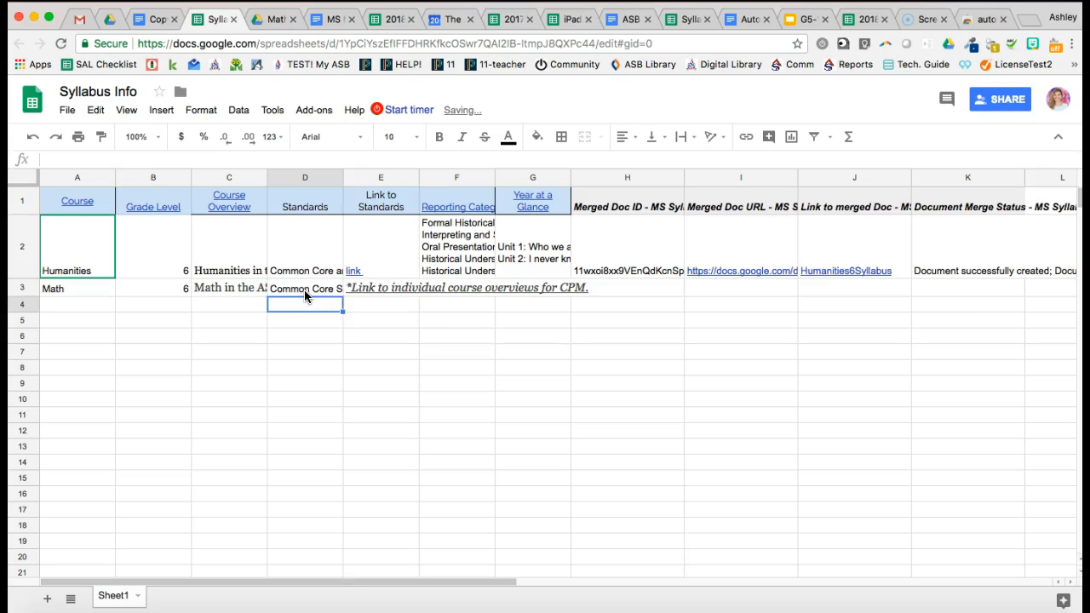
Step: Clip the overflowing CPM link text in the Math row's Link to Standards cell
{"action": "left_click", "coordinate": [376, 289]}
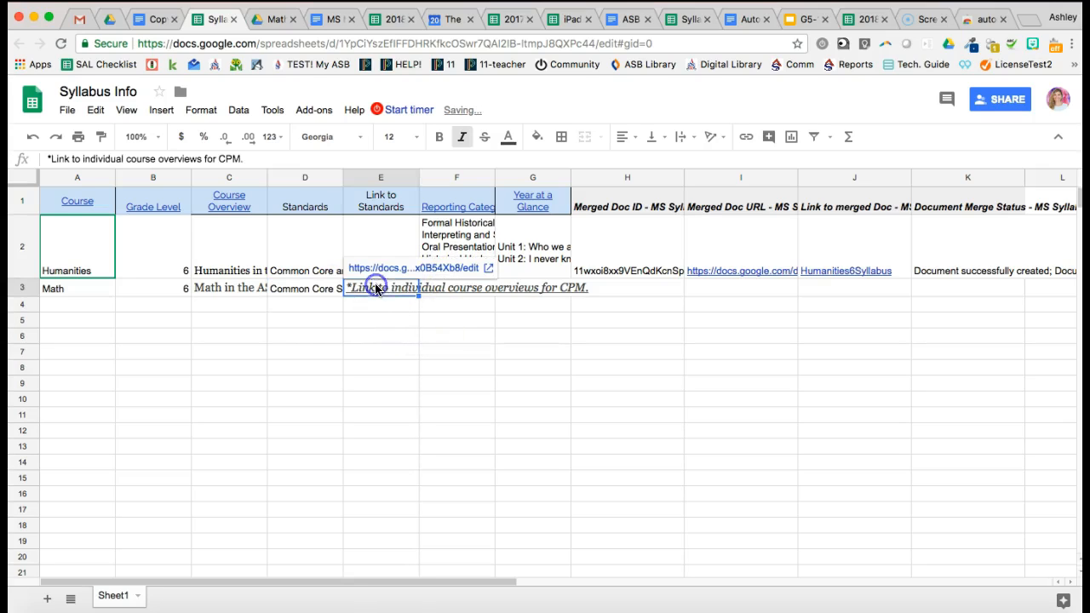
{"action": "left_click", "coordinate": [694, 141]}
{"action": "left_click", "coordinate": [729, 163]}
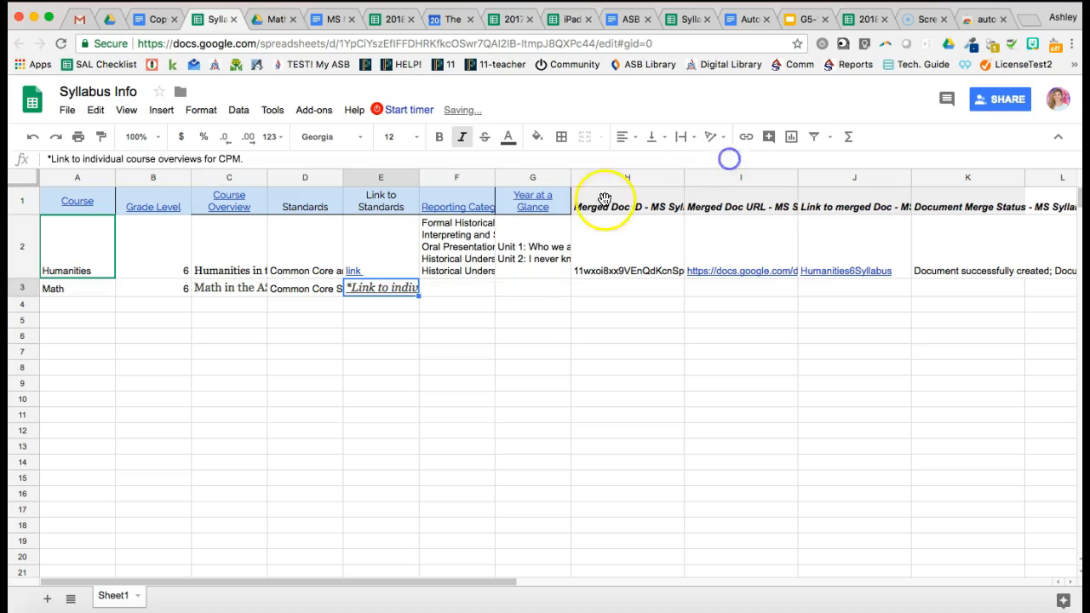
Step: Follow the Reporting Categories header's link to check which spreadsheet it opens, and close that spreadsheet to return to Syllabus Info
{"action": "left_click", "coordinate": [456, 289]}
{"action": "left_click", "coordinate": [440, 209]}
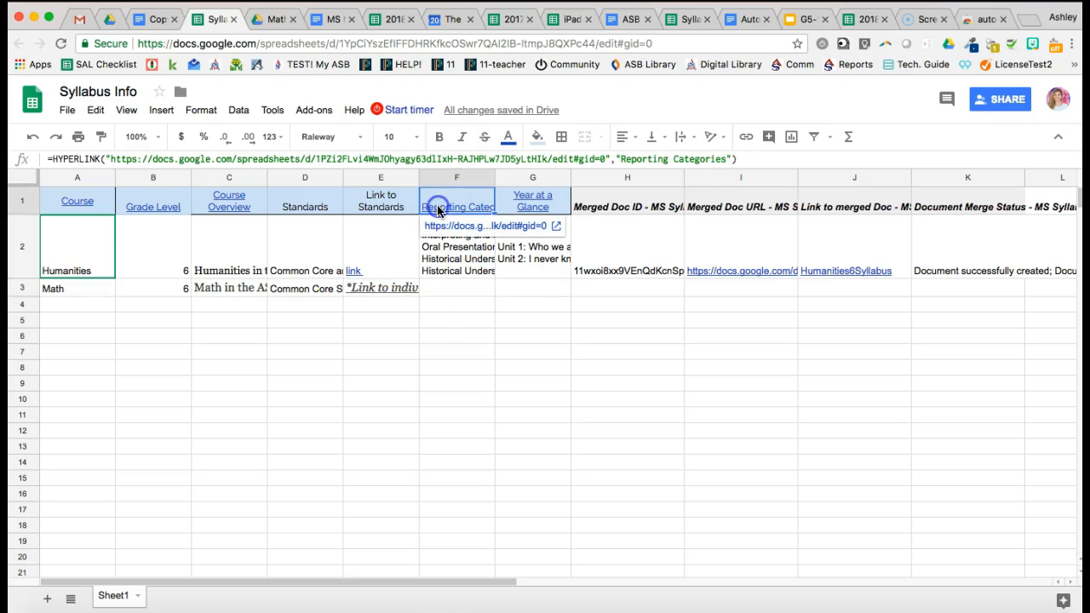
{"action": "left_click", "coordinate": [444, 232]}
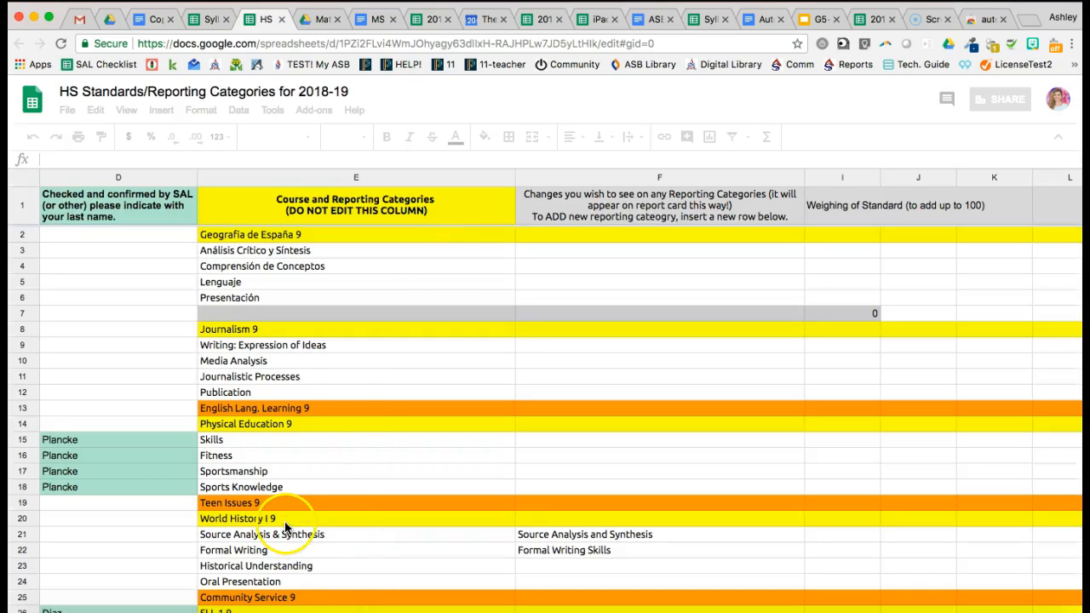
{"action": "left_click", "coordinate": [280, 24]}
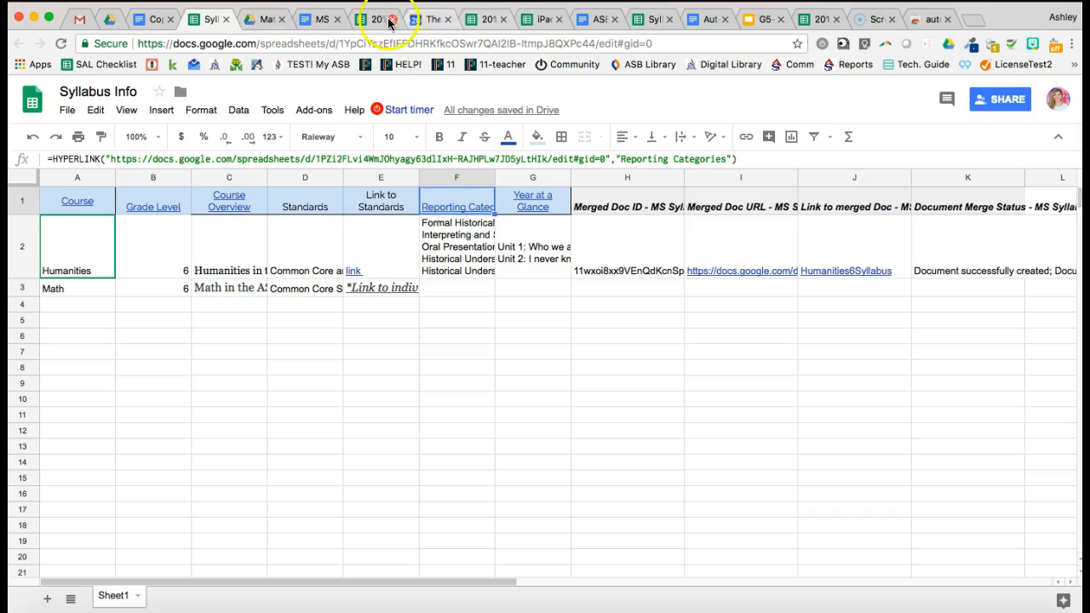
Step: Replace the Reporting Categories header's link with the address of the 2018-19_Reporting Categories_MS spreadsheet's G6-Math sheet
{"action": "left_click", "coordinate": [372, 18]}
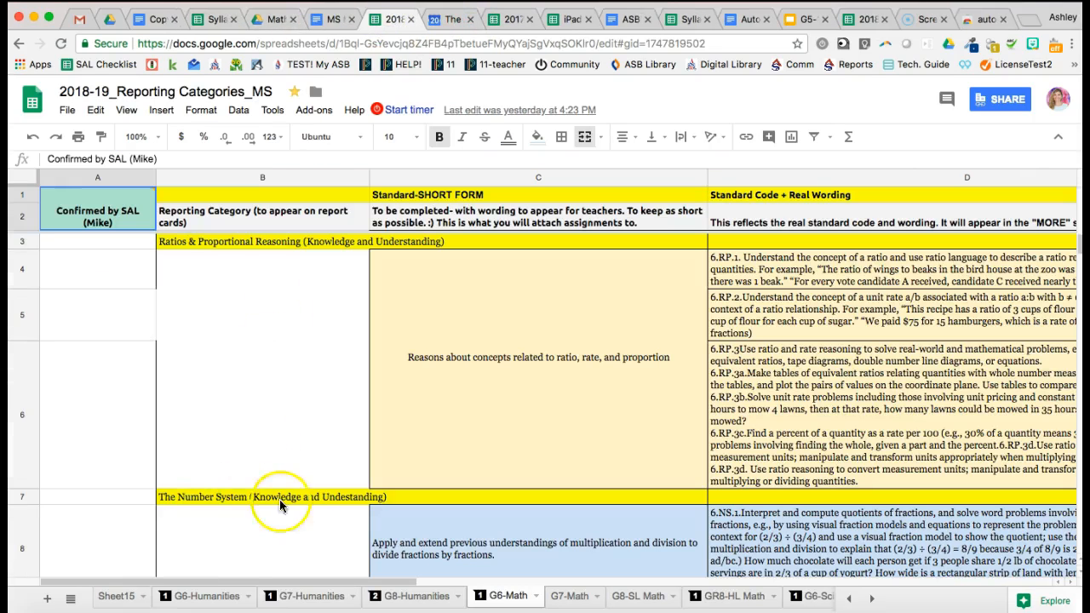
{"action": "left_click", "coordinate": [265, 41]}
{"action": "left_click", "coordinate": [225, 21]}
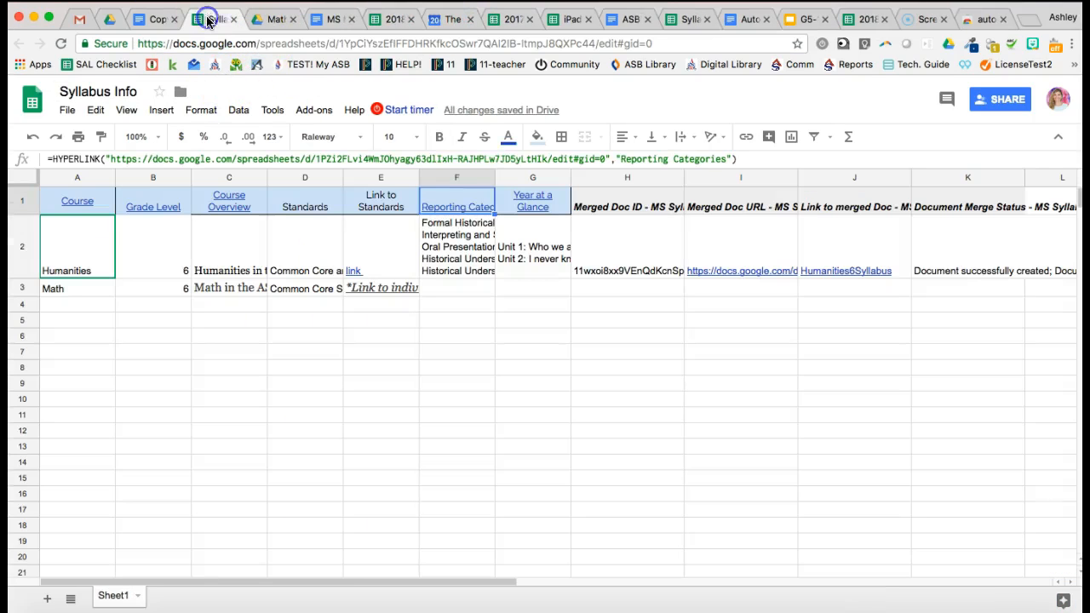
{"action": "left_click", "coordinate": [456, 203]}
{"action": "key", "text": "ctrl+k"}
{"action": "key", "text": "ctrl+v"}
{"action": "left_click", "coordinate": [675, 261]}
Step: Copy "Ratios & Proportional Reasoning (Knowledge and Understanding)" from the G6-Math sheet into the Math row's Reporting Categories cell in Syllabus Info
{"action": "left_click", "coordinate": [388, 20]}
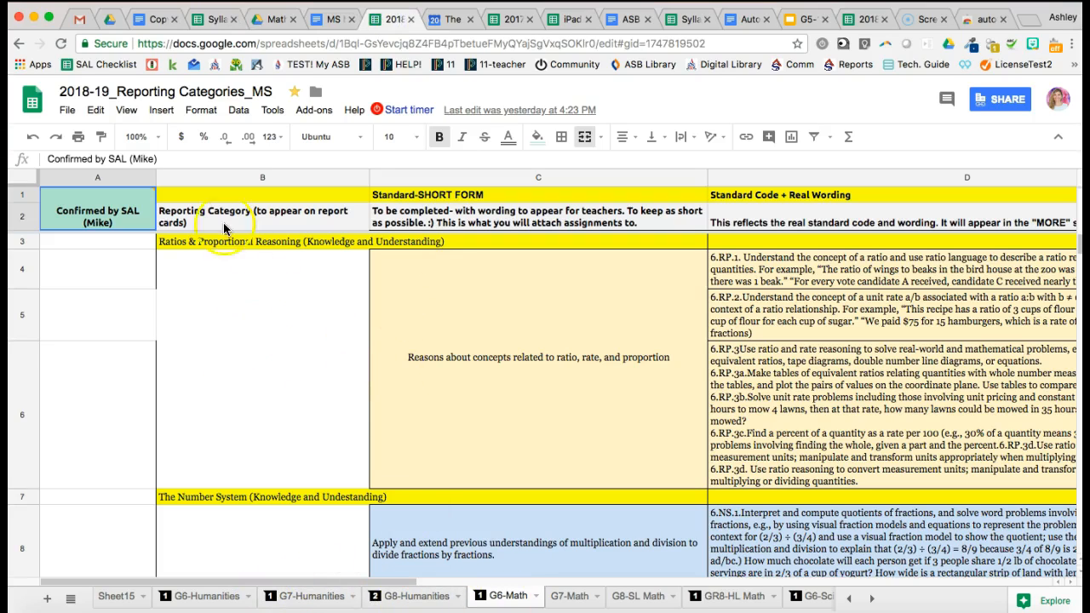
{"action": "left_click", "coordinate": [189, 242]}
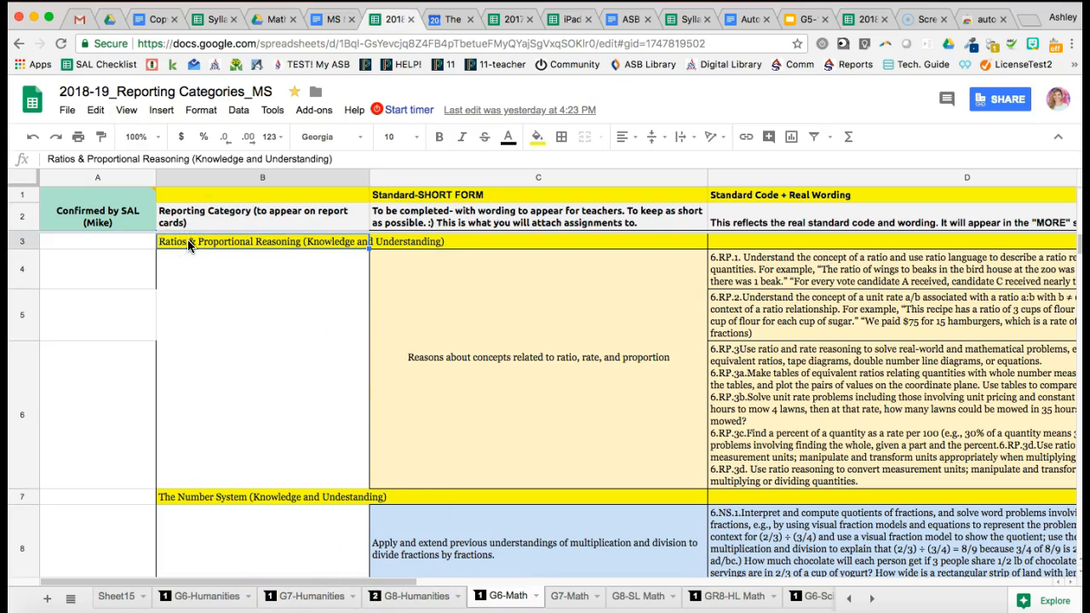
{"action": "key", "text": "ctrl+c"}
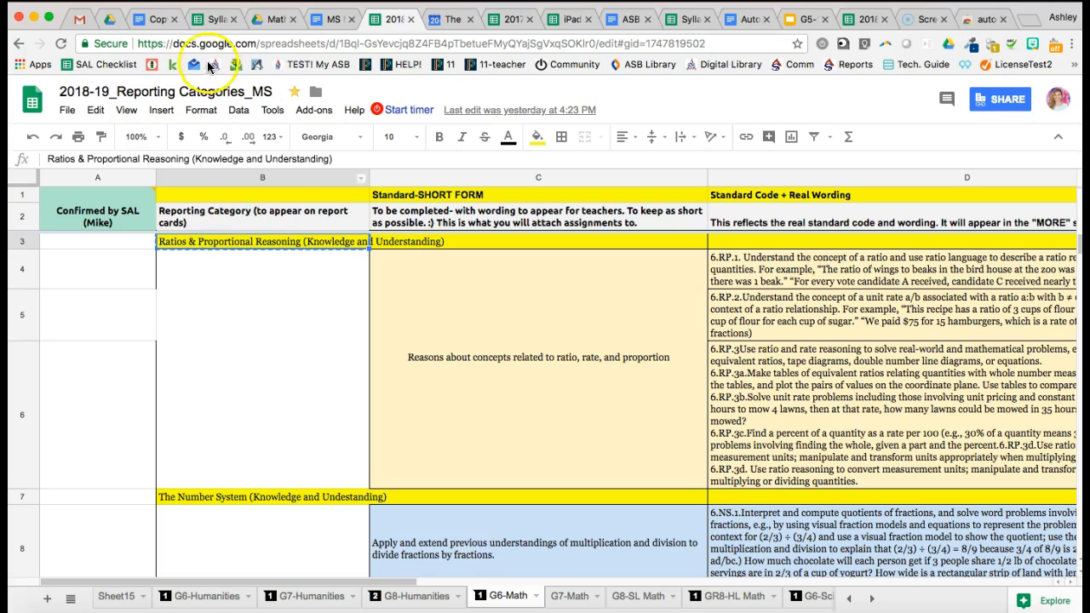
{"action": "left_click", "coordinate": [213, 19]}
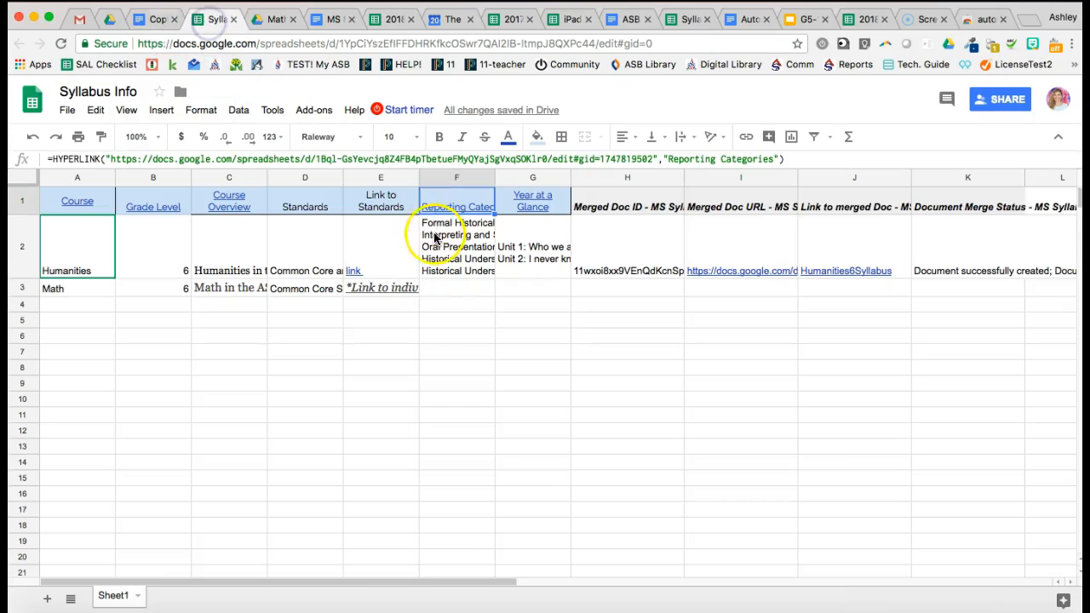
{"action": "double_click", "coordinate": [442, 289]}
{"action": "key", "text": "ctrl+v"}
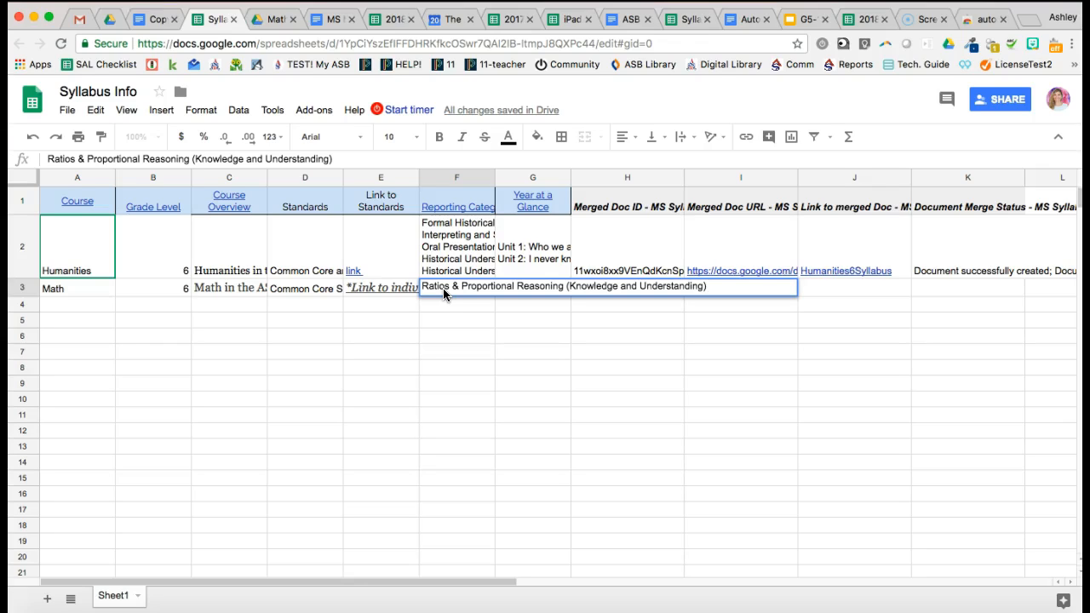
Step: Copy "The Number System (Knowledge and Undestanding)" from the G6-Math sheet onto a new line in the Math row's Reporting Categories cell
{"action": "left_click", "coordinate": [387, 19]}
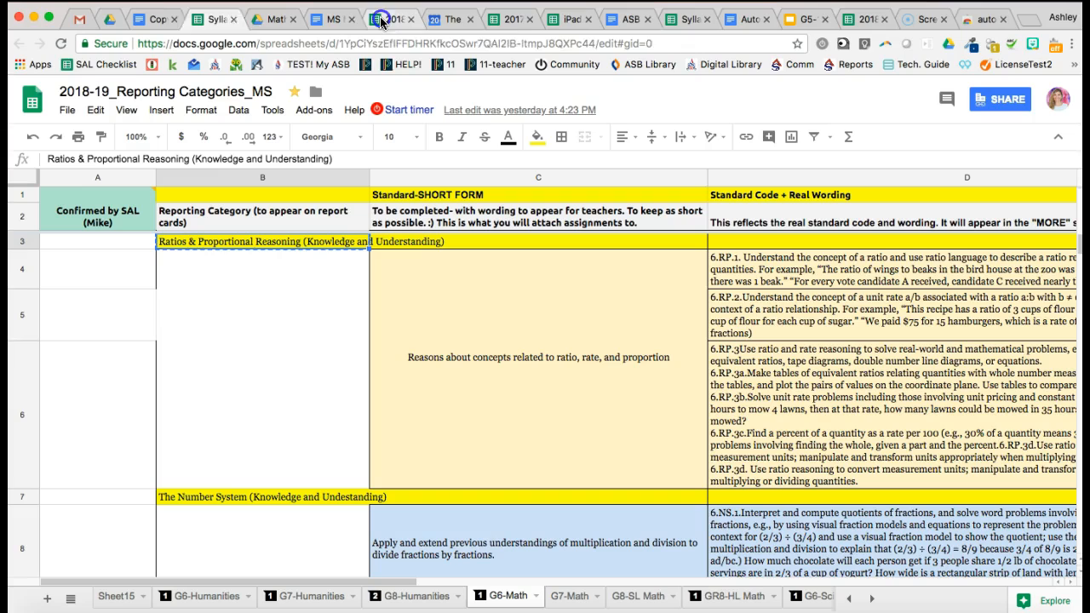
{"action": "left_click", "coordinate": [294, 236]}
{"action": "left_click", "coordinate": [180, 502]}
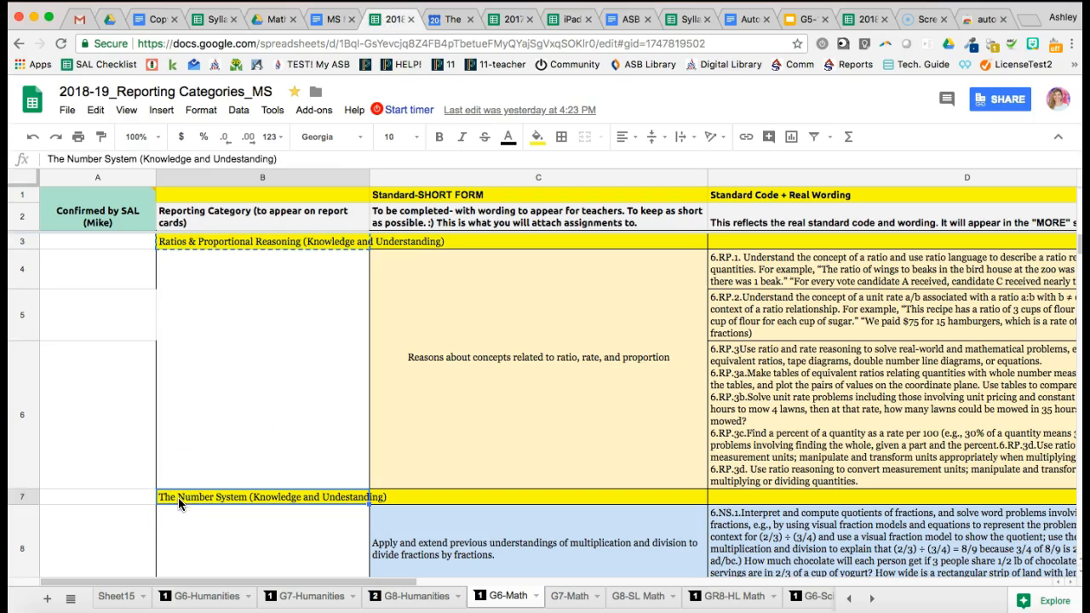
{"action": "left_click", "coordinate": [217, 18]}
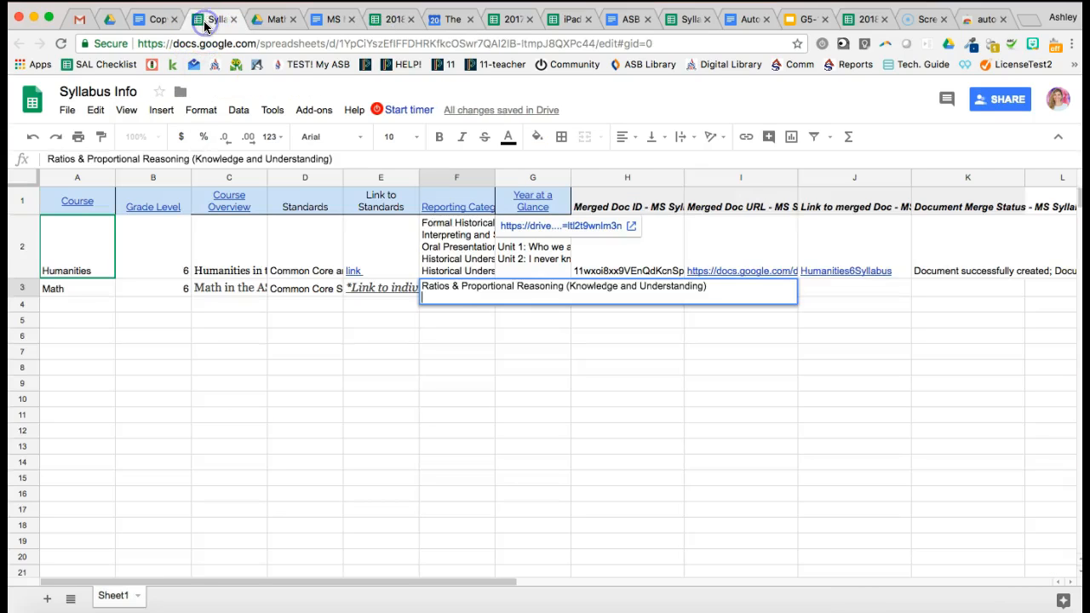
{"action": "key", "text": "alt+Return"}
{"action": "key", "text": "super+v"}
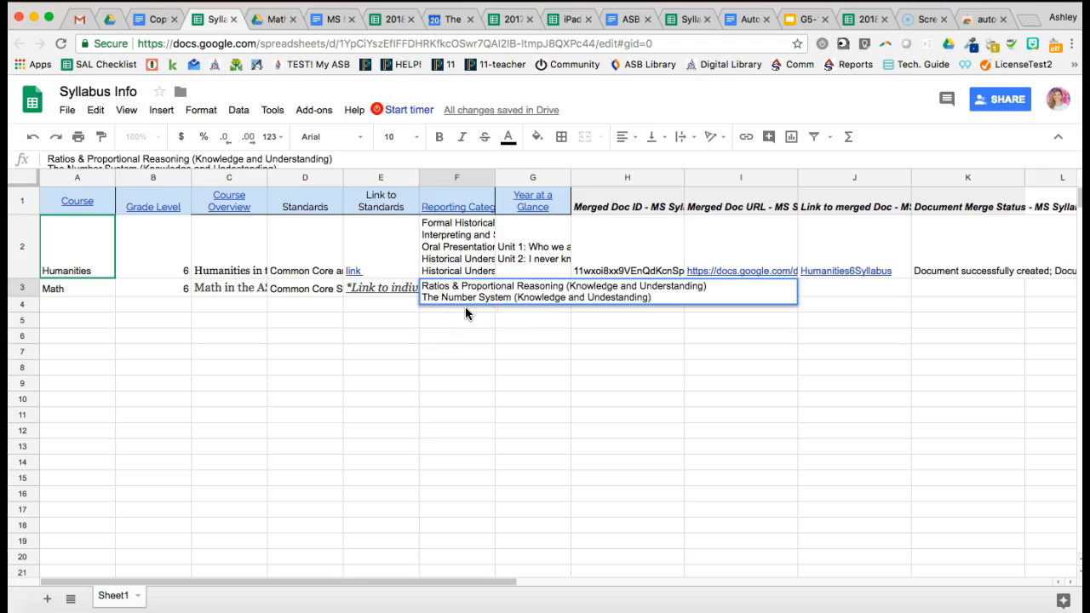
Step: Add "Expressions & Equations (Knowledge and Understanding)" from the G6-Math sheet as the third line of the Math row's Reporting Categories cell
{"action": "left_click", "coordinate": [394, 21]}
{"action": "scroll", "coordinate": [253, 381], "scroll_direction": "down", "scroll_amount": 10}
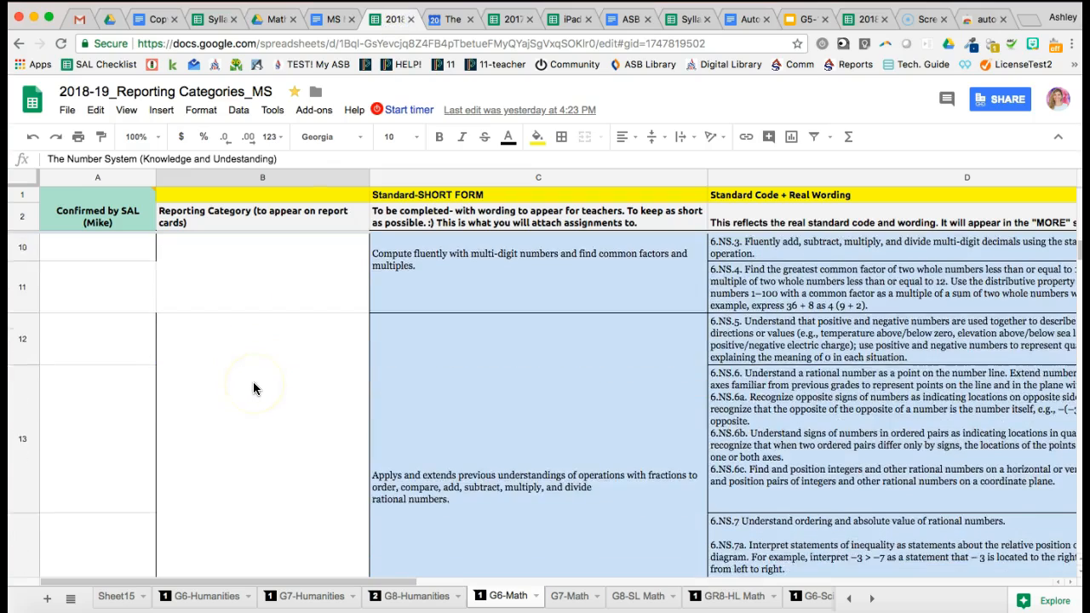
{"action": "left_click", "coordinate": [177, 430]}
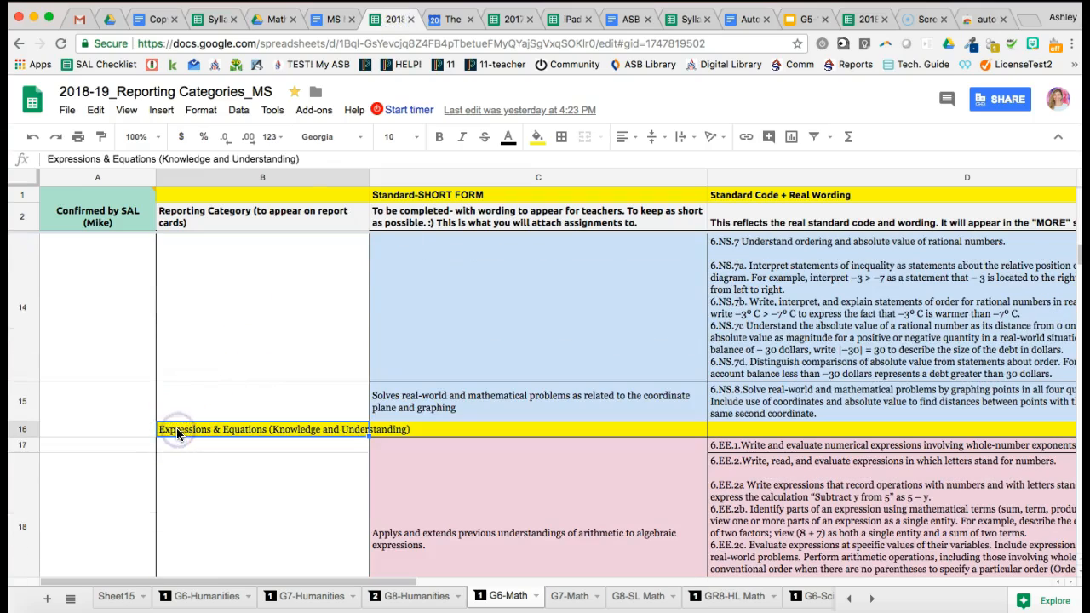
{"action": "left_click", "coordinate": [217, 19]}
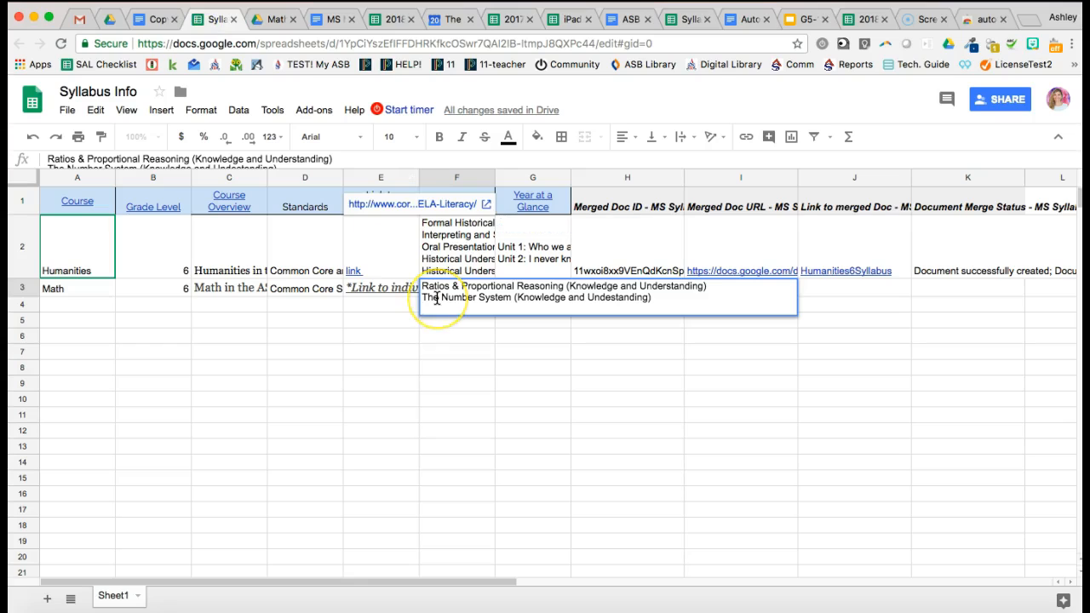
{"action": "key", "text": "super+v"}
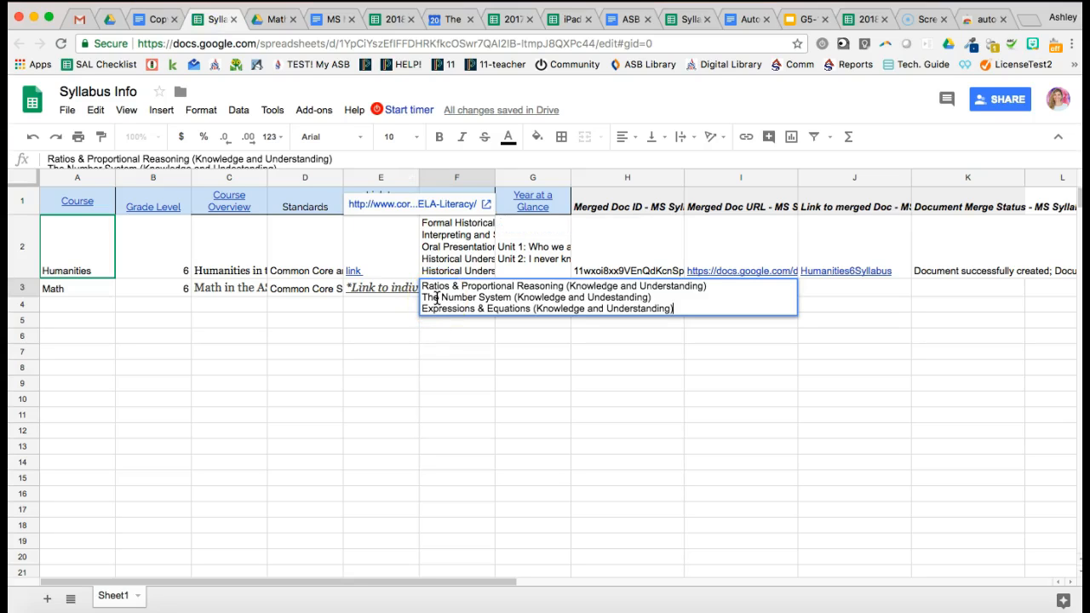
Step: Add "Geometry (Knowledge and Understanding)" from the G6-Math sheet as the fourth line of the Math row's Reporting Categories cell and commit the entry
{"action": "left_click", "coordinate": [390, 19]}
{"action": "scroll", "coordinate": [259, 403], "scroll_direction": "down", "scroll_amount": 10}
{"action": "scroll", "coordinate": [228, 372], "scroll_direction": "up", "scroll_amount": 1}
{"action": "left_click", "coordinate": [192, 359]}
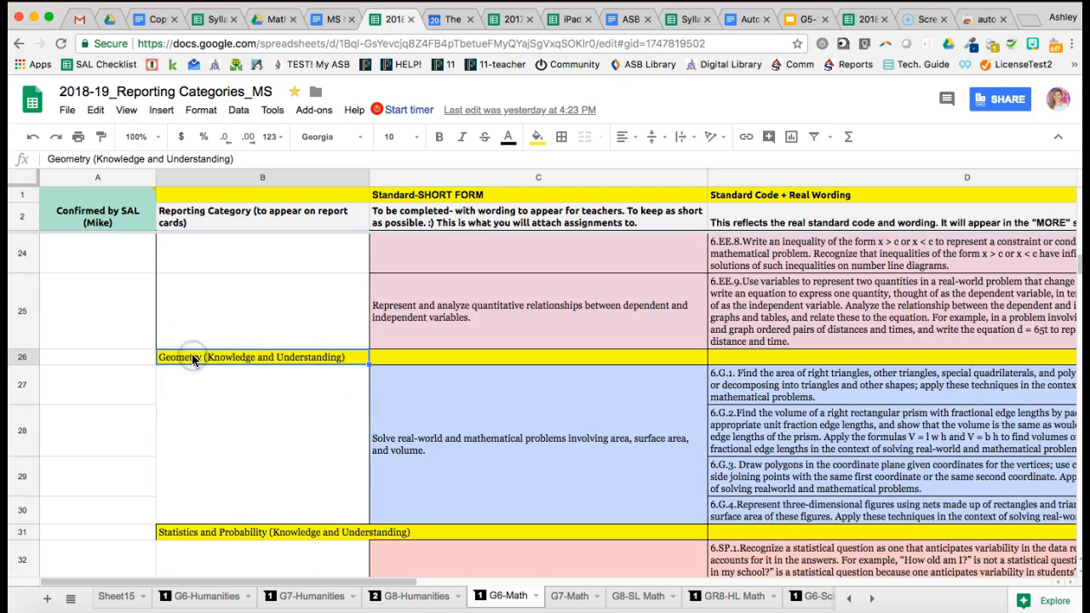
{"action": "left_click", "coordinate": [214, 18]}
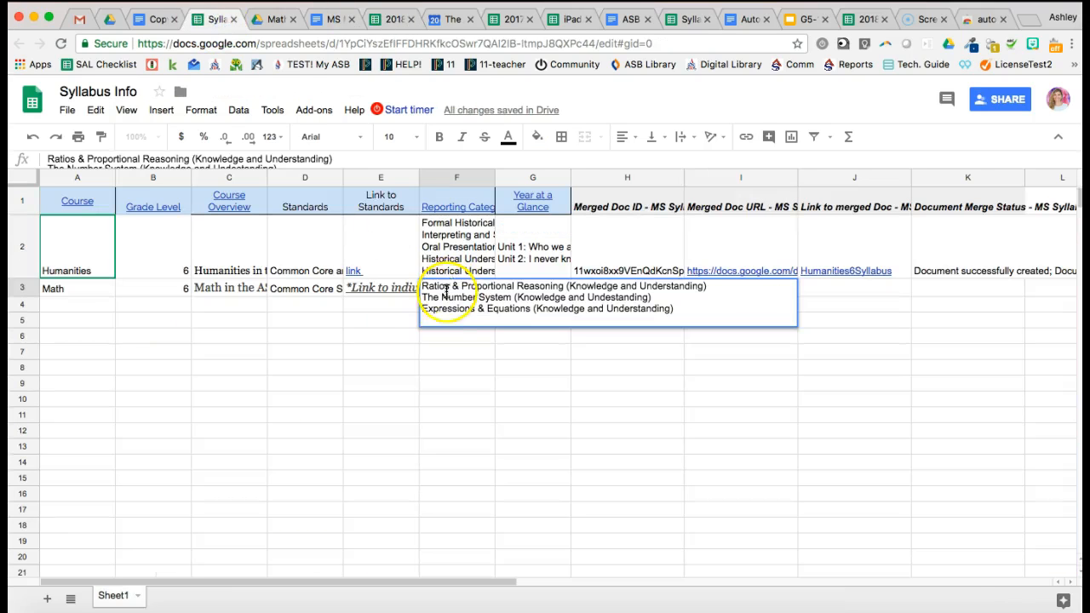
{"action": "key", "text": "super+v"}
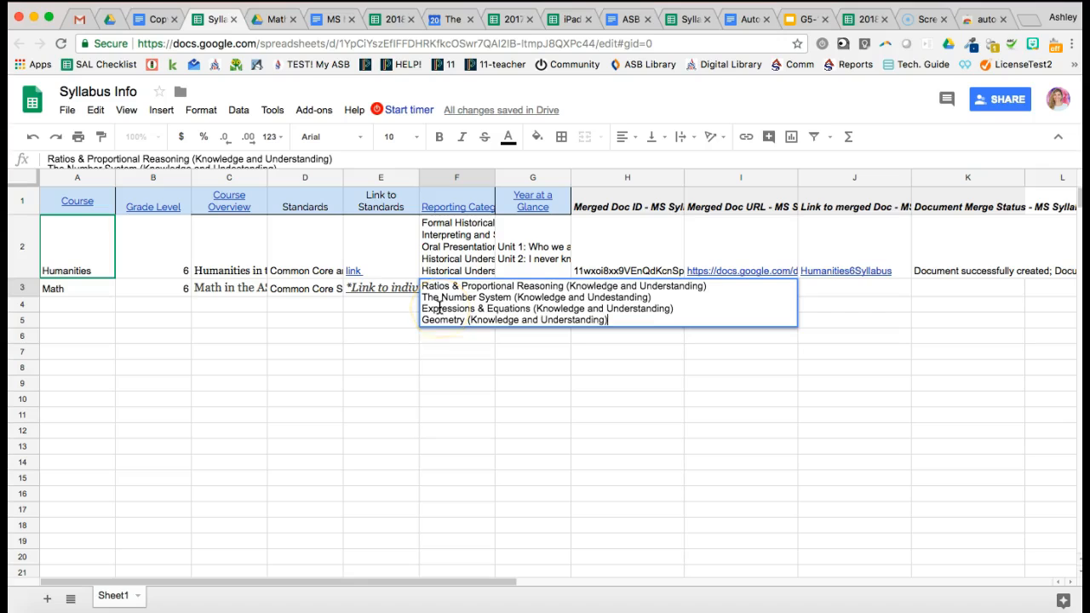
{"action": "key", "text": "Return"}
Step: Clip the overflowing text in the Math row's Reporting Categories cell
{"action": "left_click", "coordinate": [460, 298]}
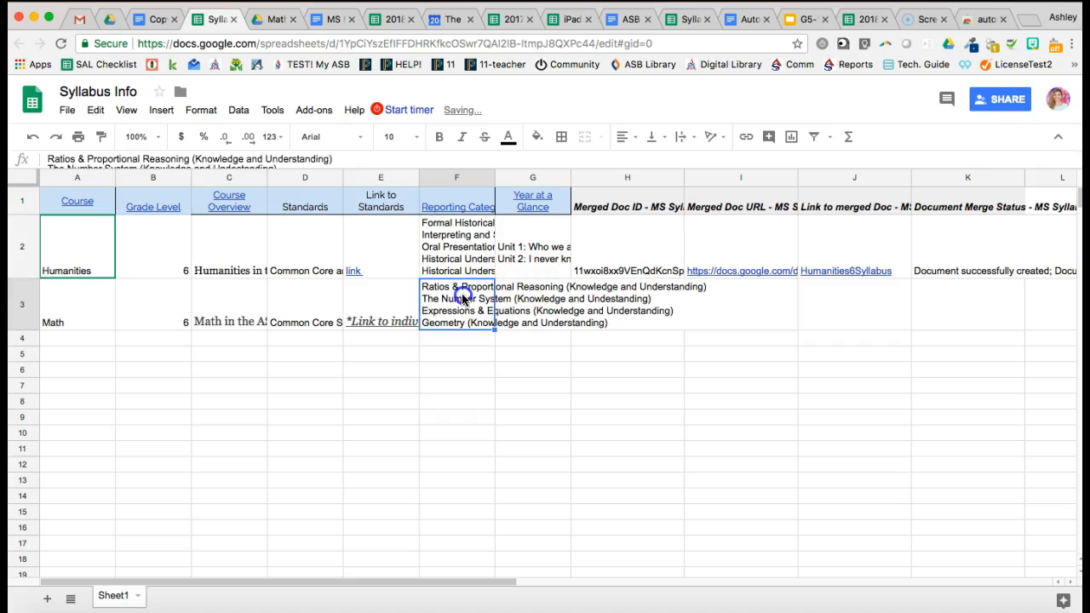
{"action": "left_click", "coordinate": [682, 137]}
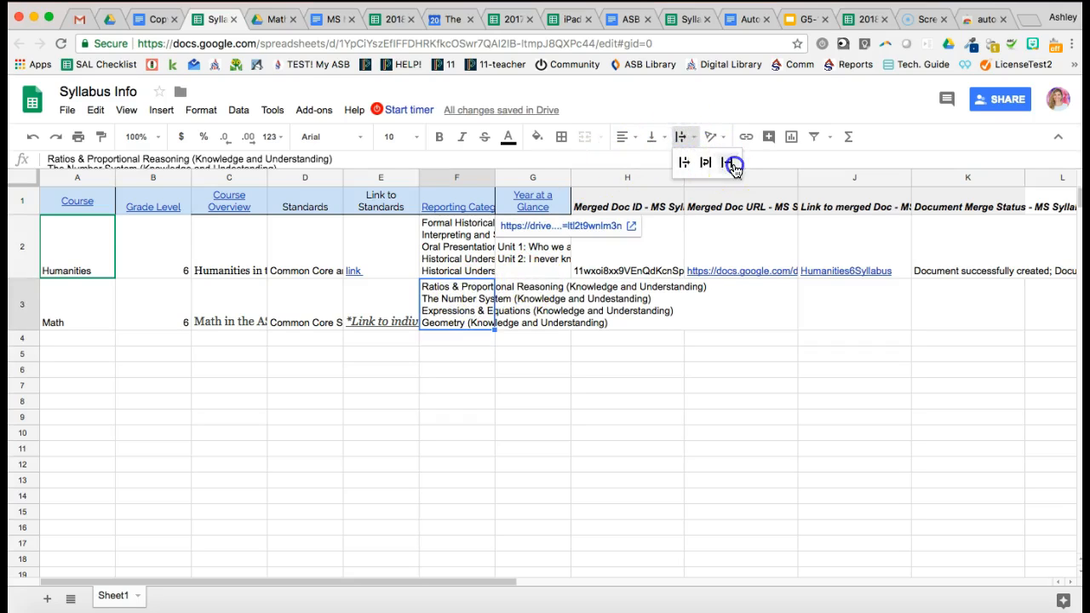
{"action": "left_click", "coordinate": [729, 163]}
Step: Follow the Year at a Glance header's link to check which Drive folder it opens
{"action": "left_click", "coordinate": [531, 303]}
{"action": "left_click", "coordinate": [531, 198]}
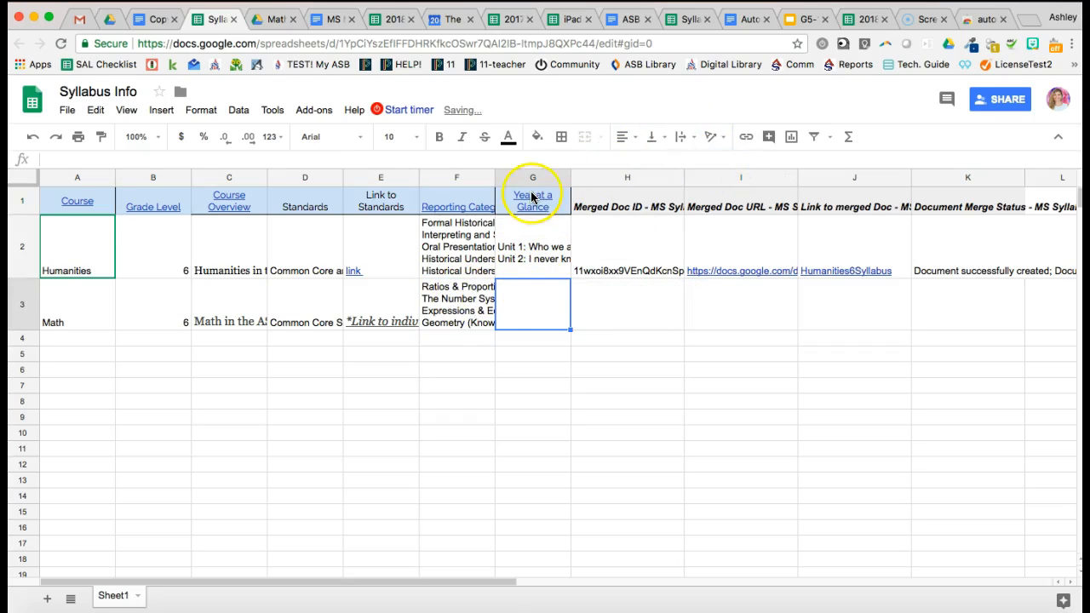
{"action": "left_click", "coordinate": [532, 227]}
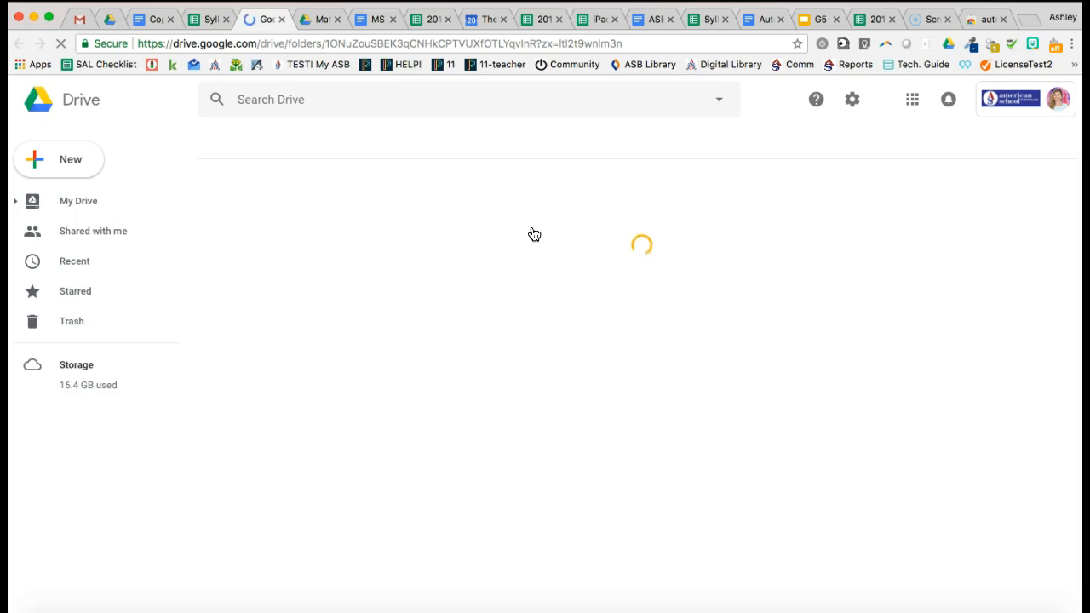
{"action": "left_click", "coordinate": [213, 20]}
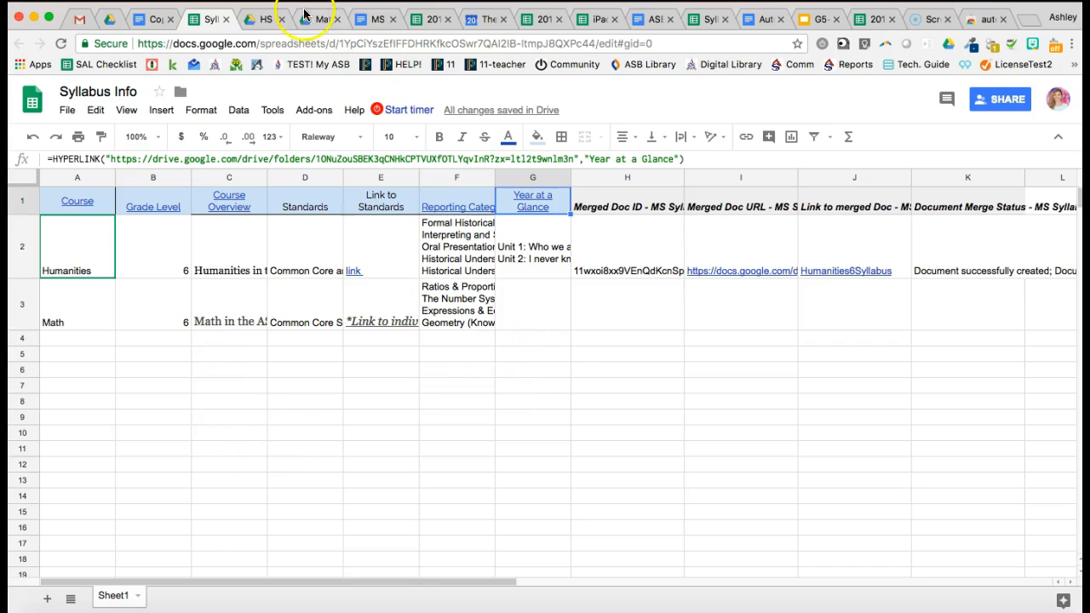
{"action": "left_click", "coordinate": [271, 19]}
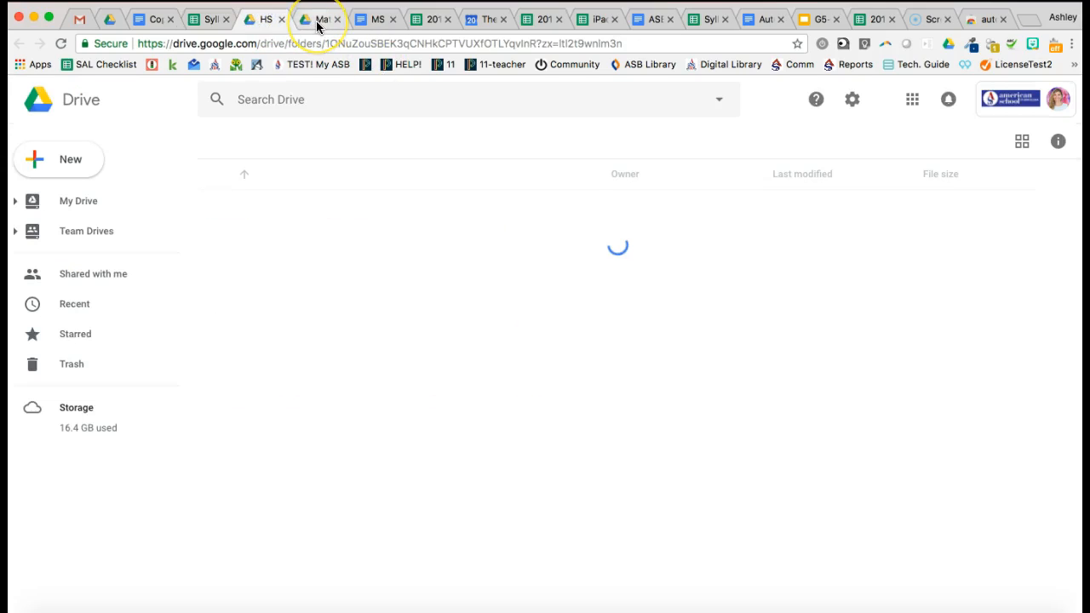
Step: In Google Drive, go from the Math folder up to Division - MS - Teaching and open its MS Yearlong Unit Plans folder
{"action": "left_click", "coordinate": [316, 23]}
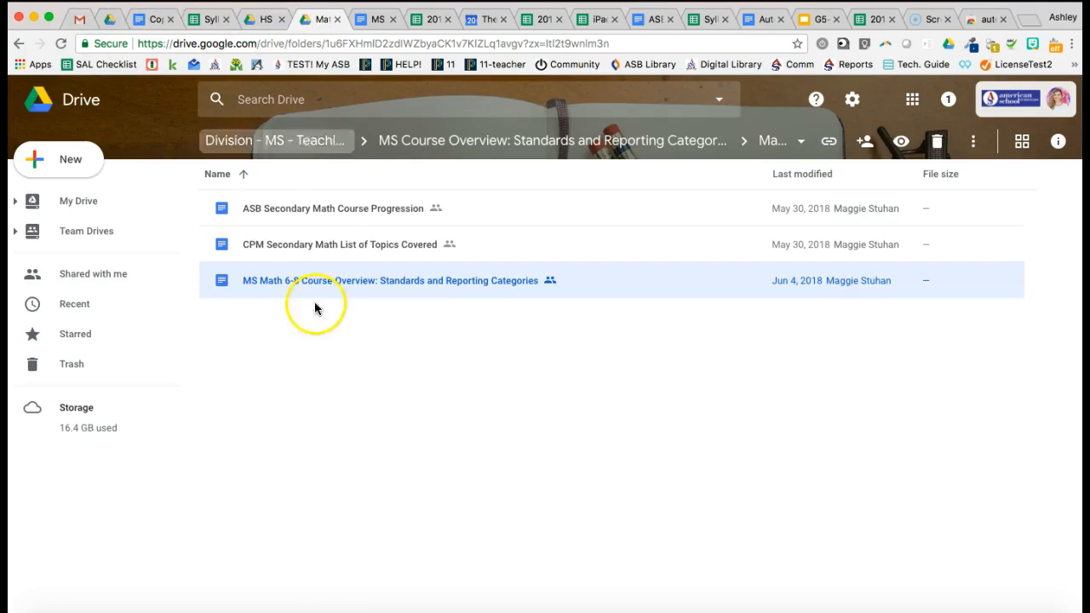
{"action": "left_click", "coordinate": [421, 141]}
{"action": "left_click", "coordinate": [298, 139]}
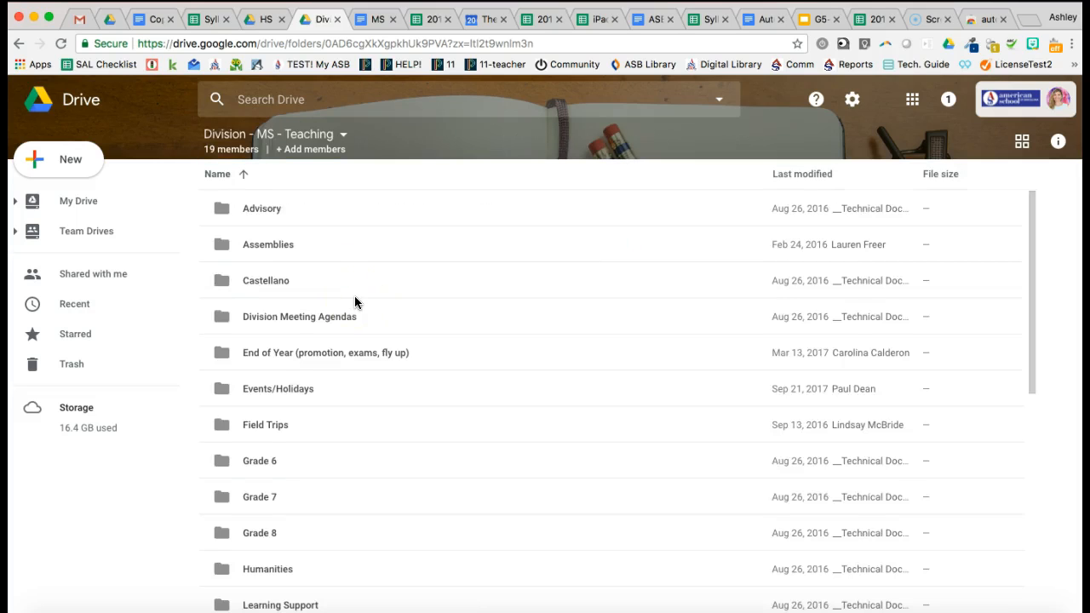
{"action": "scroll", "coordinate": [355, 295], "scroll_direction": "down", "scroll_amount": 2}
{"action": "scroll", "coordinate": [325, 367], "scroll_direction": "down", "scroll_amount": 5}
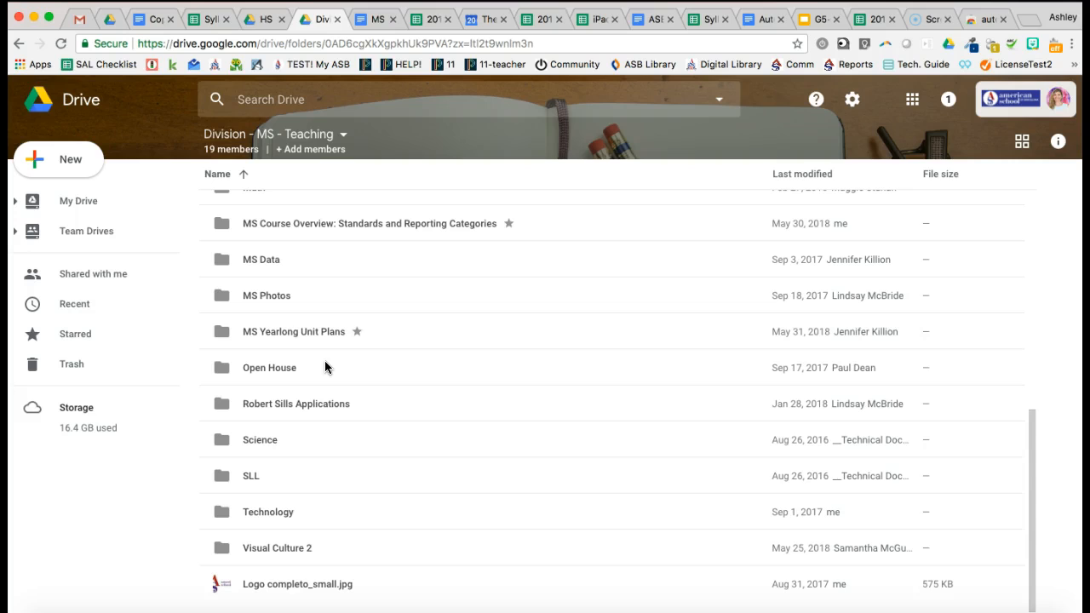
{"action": "scroll", "coordinate": [324, 362], "scroll_direction": "up", "scroll_amount": 7}
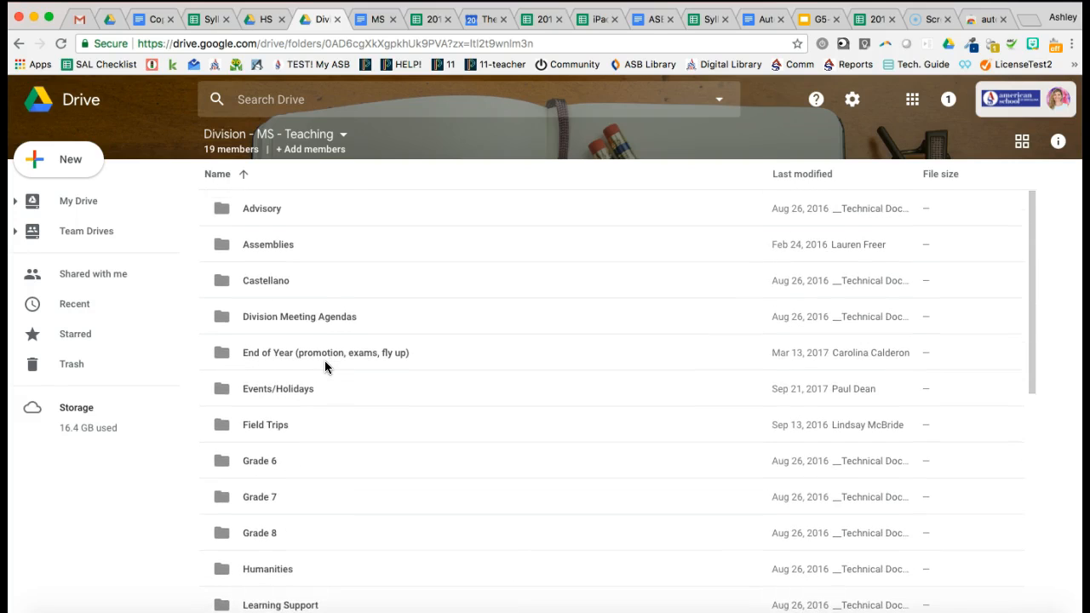
{"action": "scroll", "coordinate": [324, 370], "scroll_direction": "down", "scroll_amount": 3}
{"action": "scroll", "coordinate": [324, 373], "scroll_direction": "down", "scroll_amount": 6}
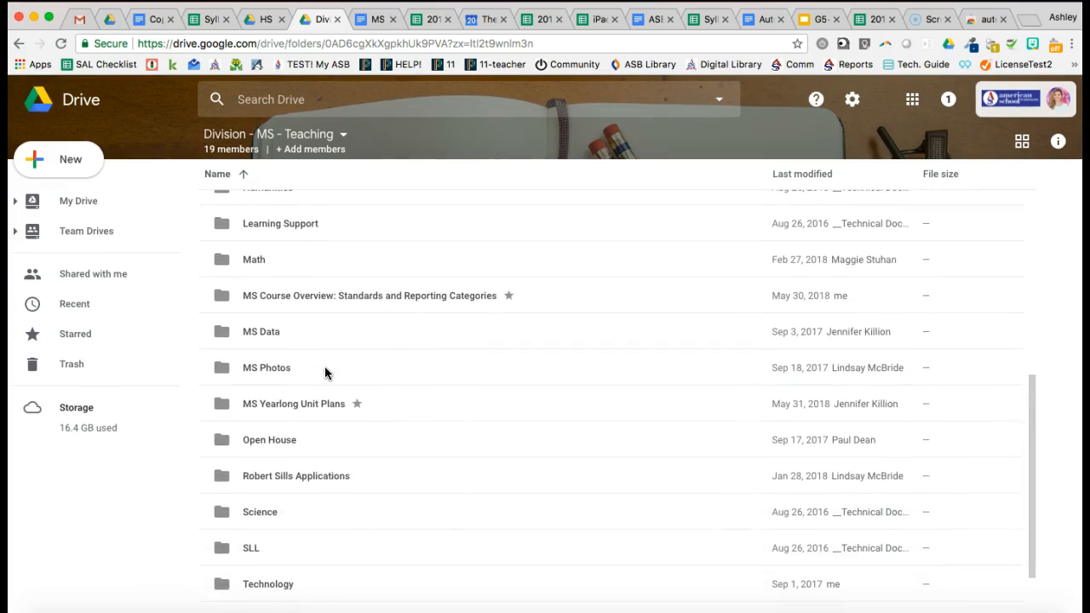
{"action": "scroll", "coordinate": [324, 373], "scroll_direction": "down", "scroll_amount": 1}
{"action": "left_click", "coordinate": [311, 382]}
{"action": "double_click", "coordinate": [280, 394]}
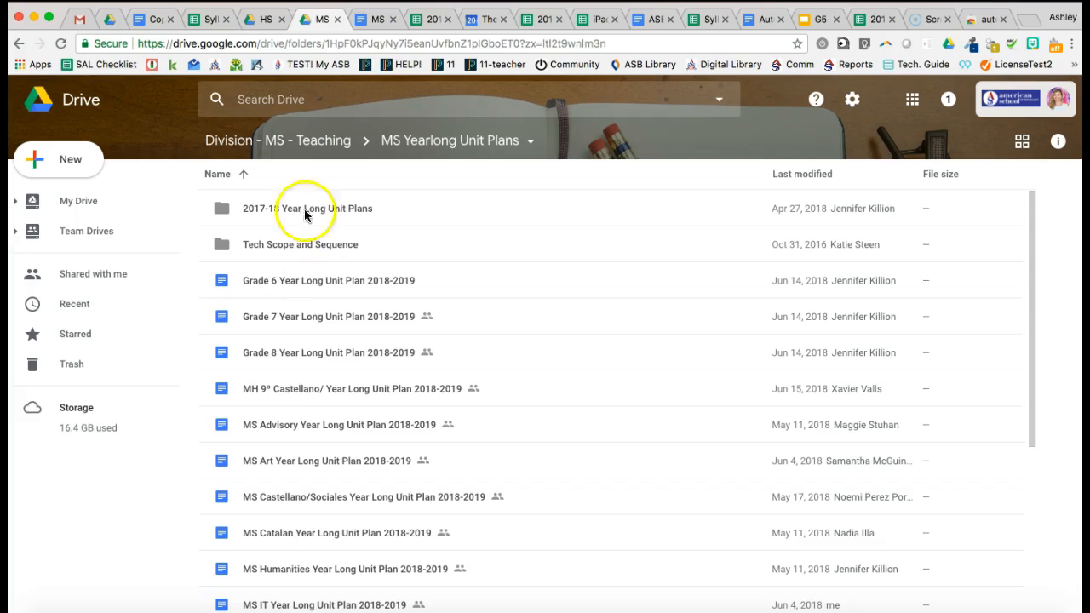
Step: Open the Grade 6 and the MS Math Year Long Unit Plan 2018-2019 documents from the MS Yearlong Unit Plans folder
{"action": "double_click", "coordinate": [283, 287]}
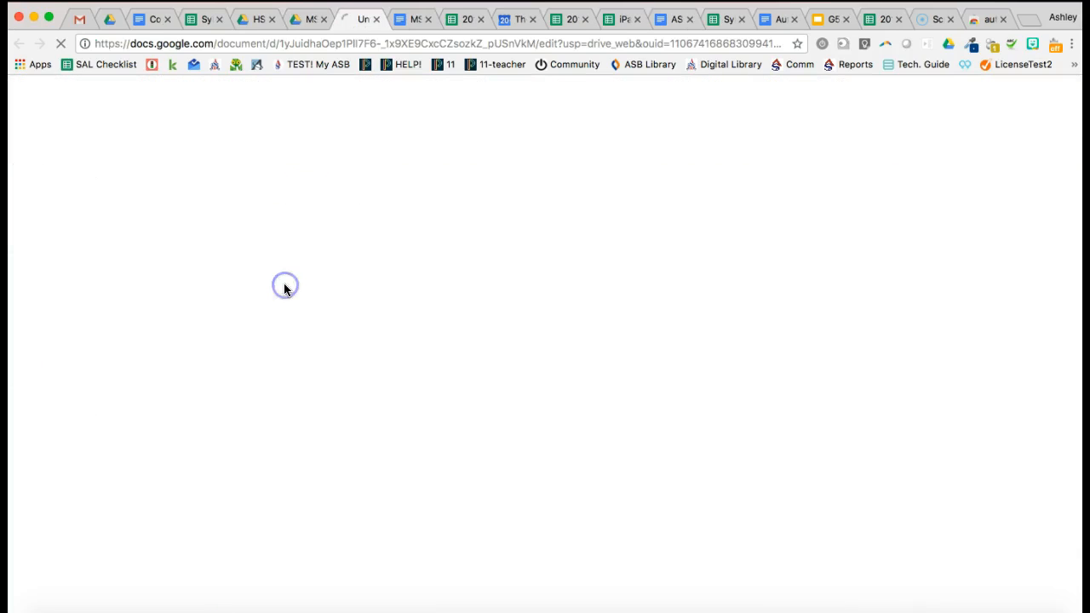
{"action": "left_click", "coordinate": [315, 26]}
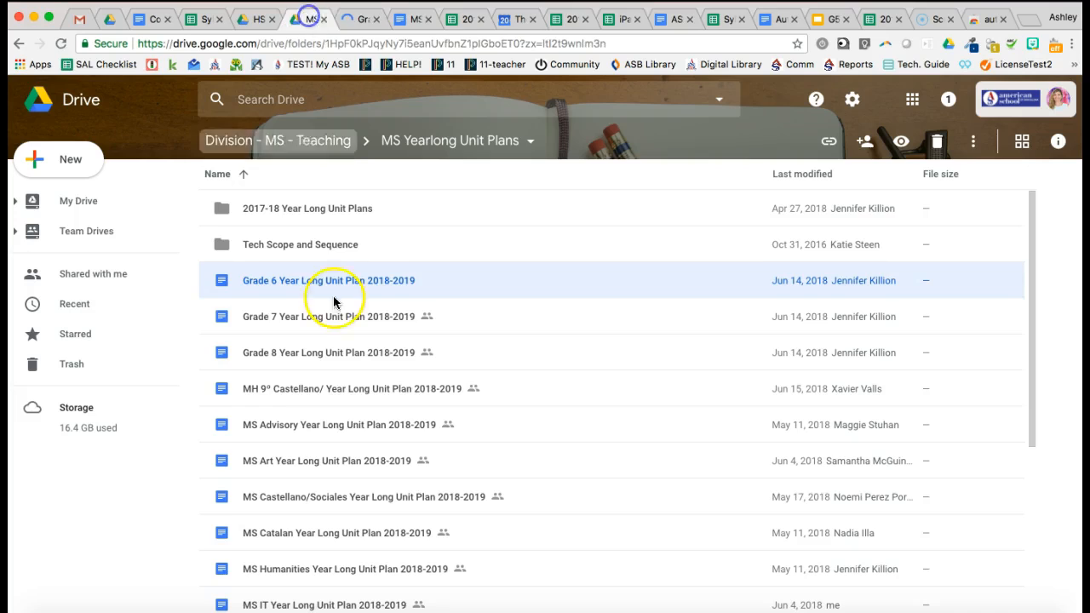
{"action": "scroll", "coordinate": [312, 418], "scroll_direction": "down", "scroll_amount": 3}
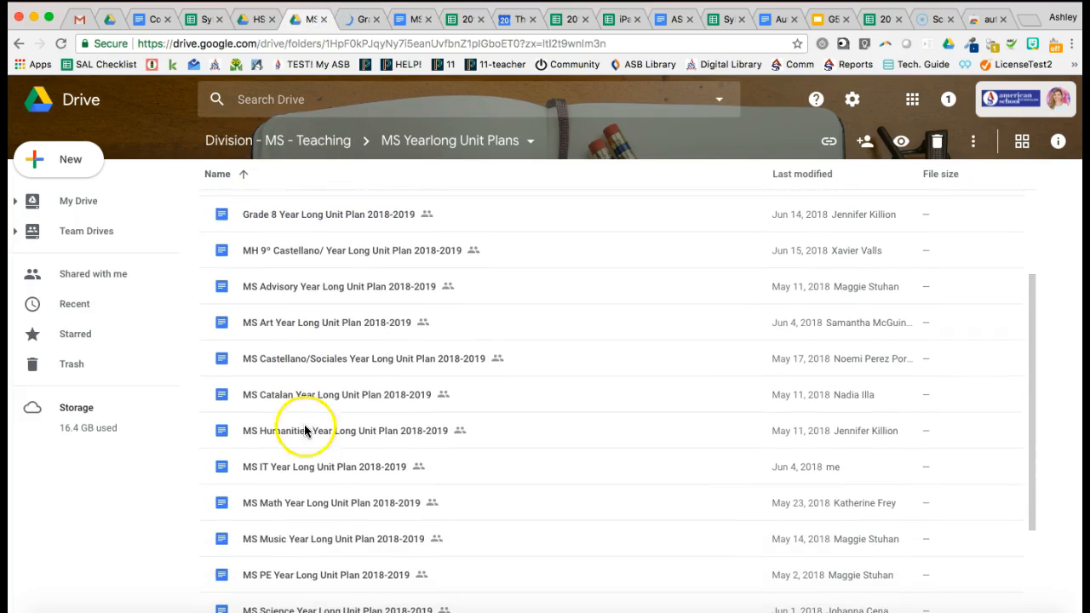
{"action": "double_click", "coordinate": [300, 503]}
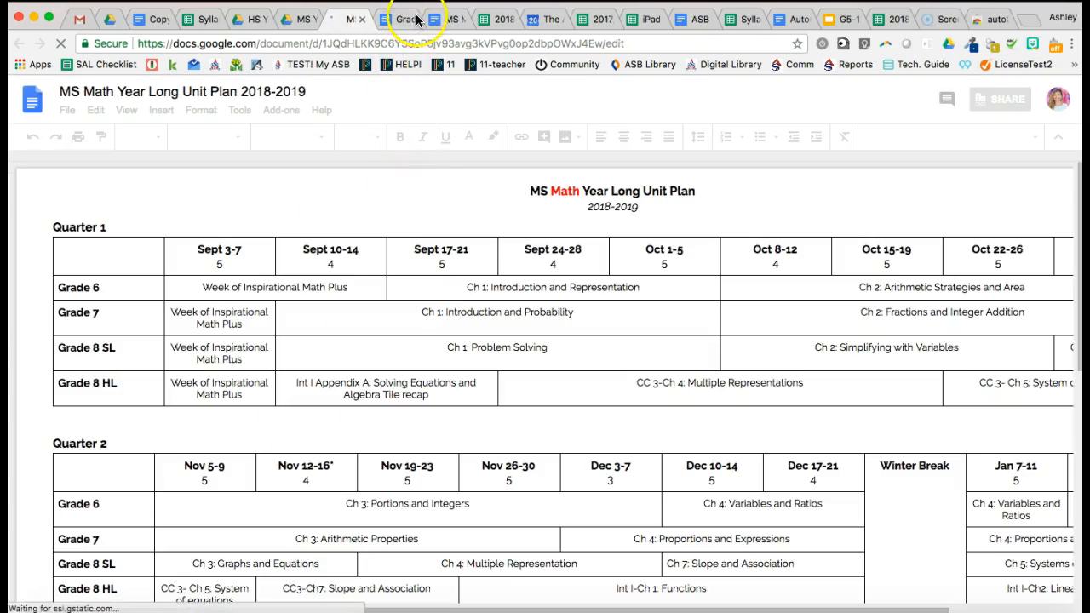
Step: Copy the text "Week of Inspirational Math Plus" from the Grade 6 row of Quarter 1 in the MS Math Year Long Unit Plan
{"action": "left_click", "coordinate": [196, 285]}
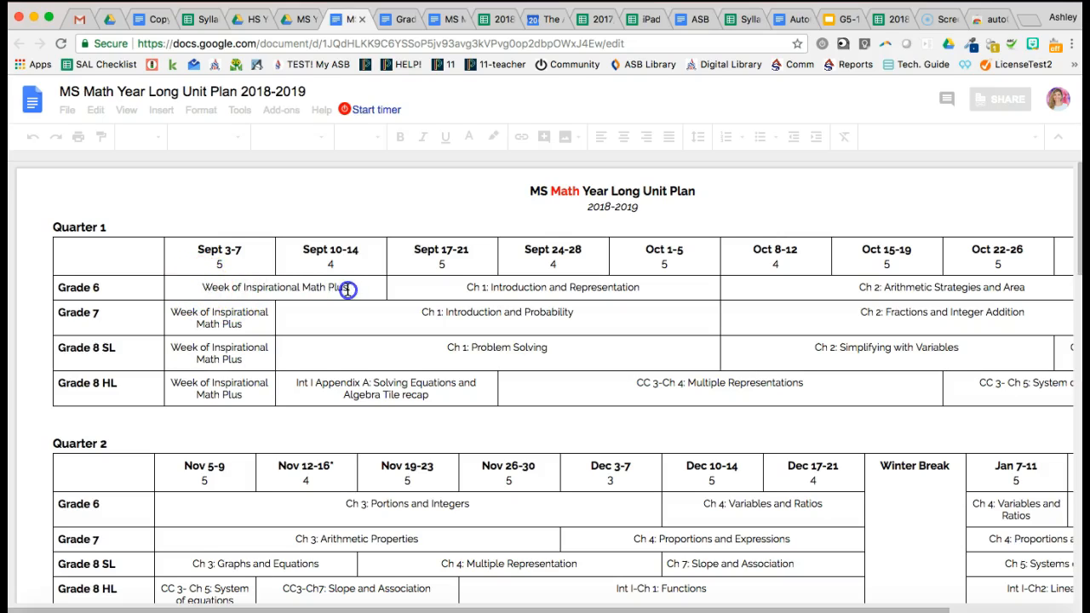
{"action": "left_click_drag", "start_coordinate": [362, 289], "coordinate": [204, 286]}
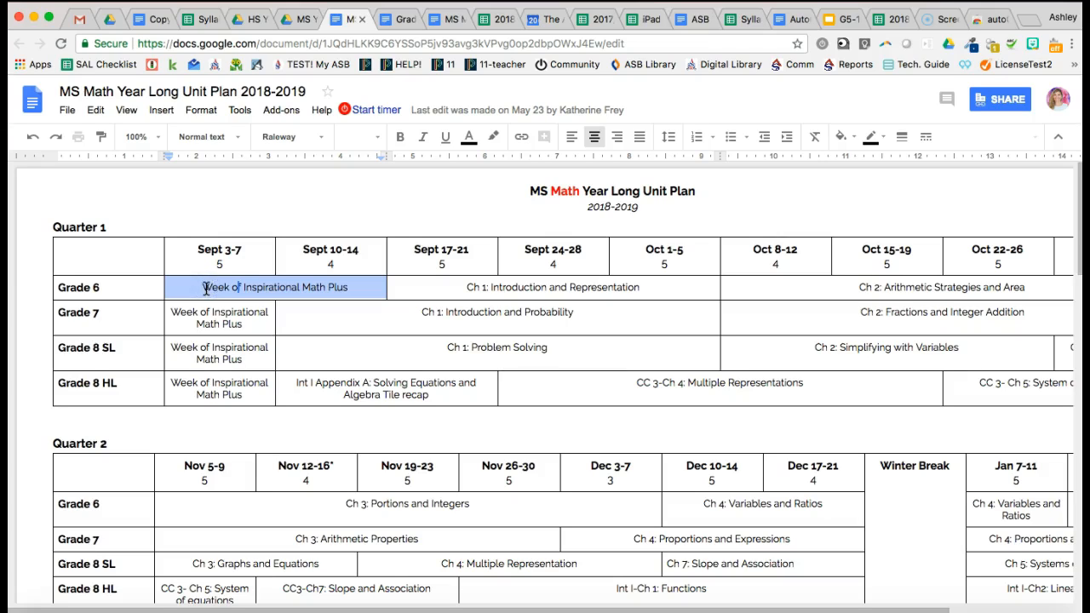
{"action": "left_click", "coordinate": [204, 287]}
{"action": "mouse_move", "coordinate": [201, 287]}
{"action": "left_mouse_down"}
{"action": "mouse_move", "coordinate": [345, 287]}
{"action": "mouse_move", "coordinate": [203, 288]}
{"action": "left_mouse_up"}
{"action": "key", "text": "ctrl+c"}
{"action": "left_click", "coordinate": [354, 287]}
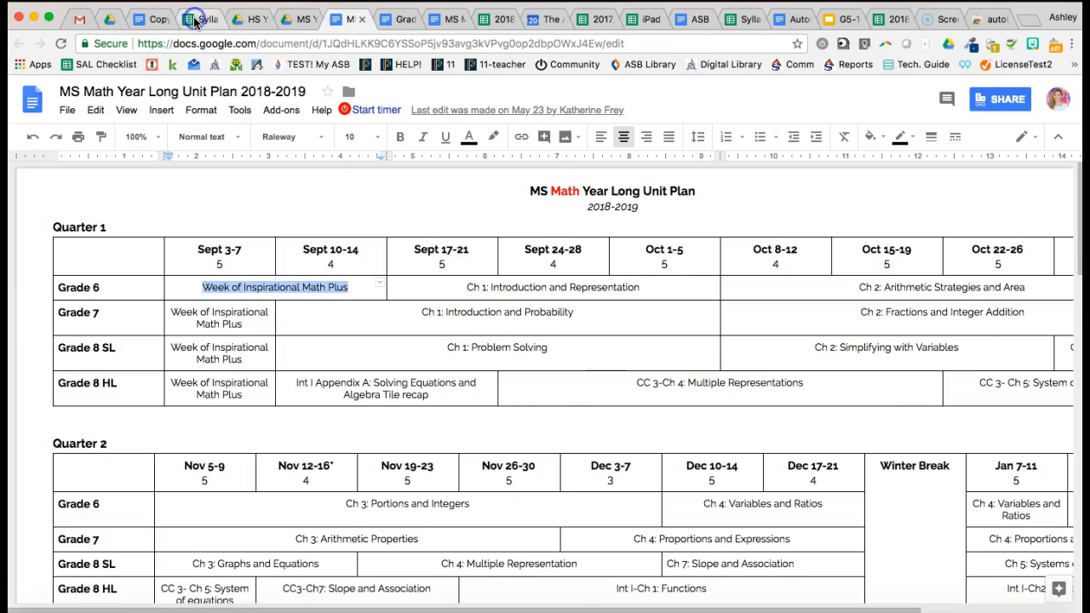
Step: Enter "Unit 1: Week of Inspirational Math Plus" in the Math row's Year at a Glance cell in Syllabus Info and start a "Unit 2" line
{"action": "left_click", "coordinate": [195, 20]}
{"action": "left_click", "coordinate": [514, 291]}
{"action": "type", "text": "Unit 1: Who we are in place and time"}
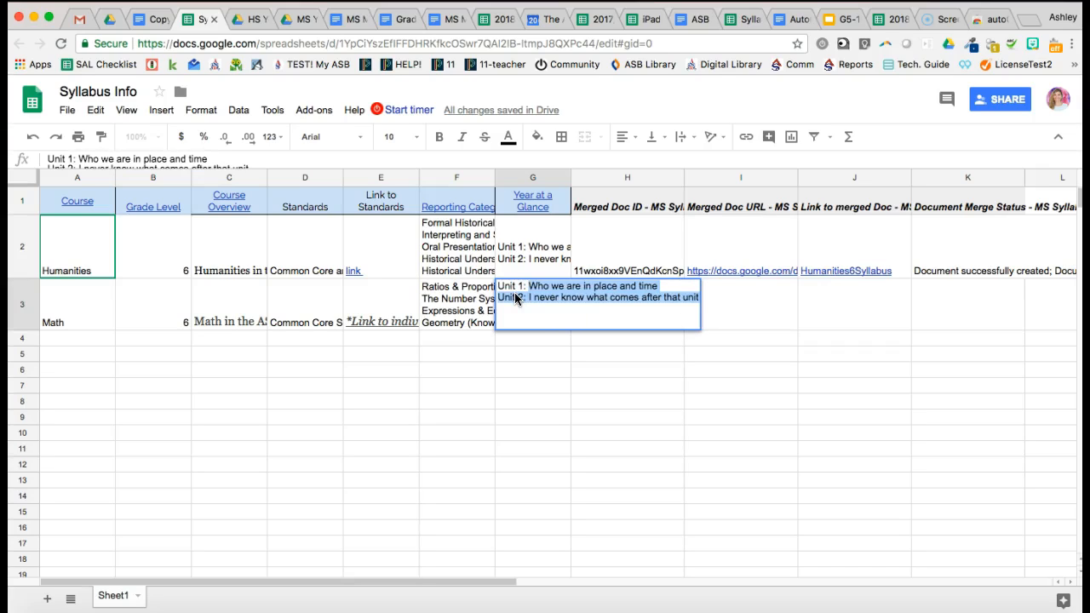
{"action": "type", "text": ":"}
{"action": "key", "text": "ctrl+v"}
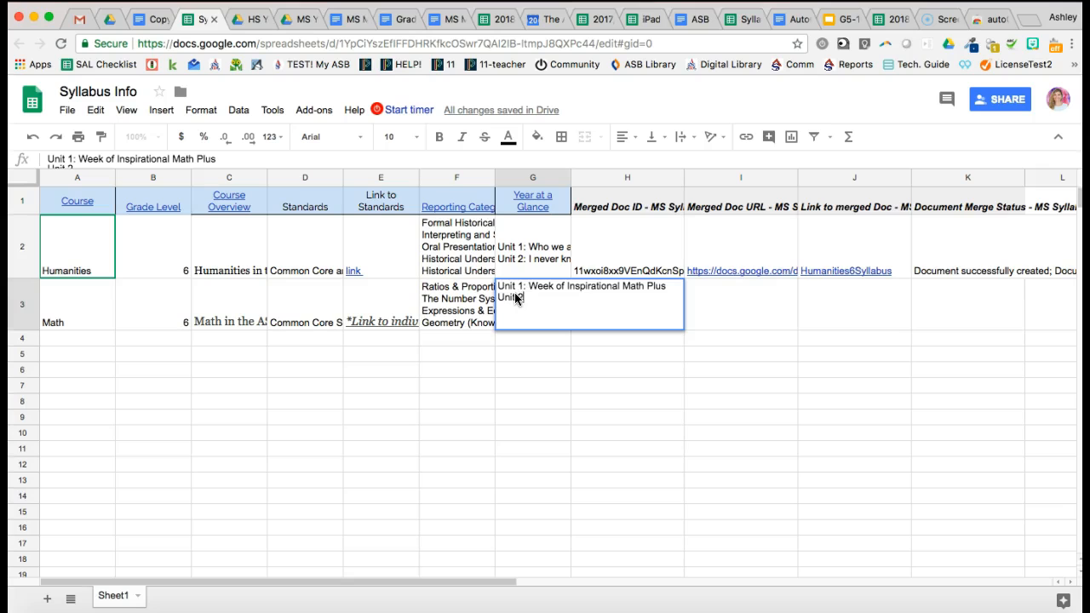
Step: Copy Grade 6's "Ch 1: Introduction and Representation" from the MS Math plan into the Unit 2 line of the Math row's Year at a Glance cell
{"action": "left_click", "coordinate": [345, 19]}
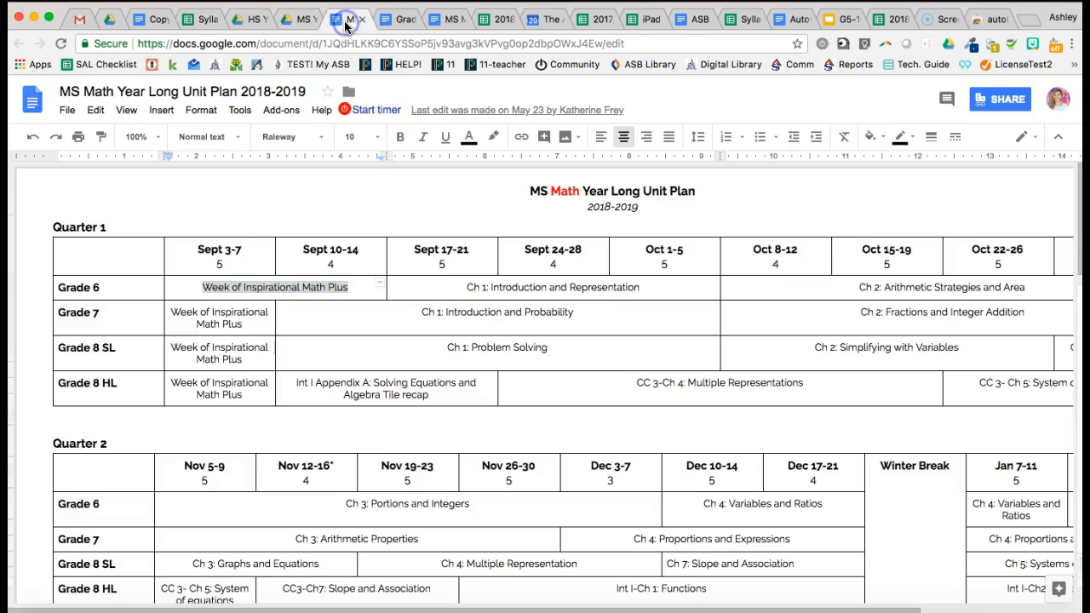
{"action": "left_click_drag", "start_coordinate": [466, 287], "coordinate": [638, 287]}
{"action": "key", "text": "super+c"}
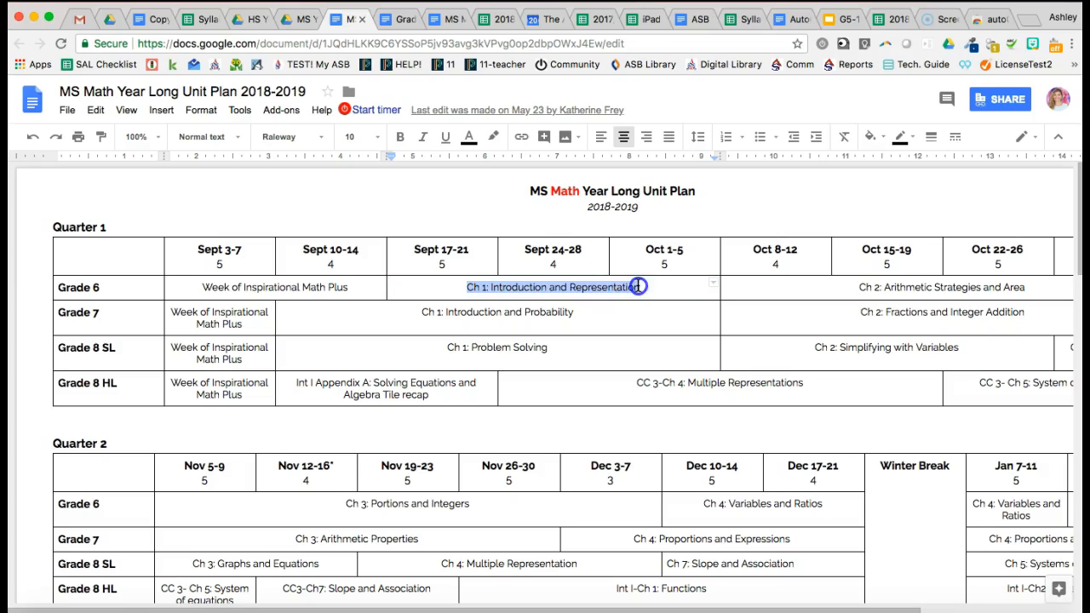
{"action": "left_click", "coordinate": [202, 18]}
{"action": "key", "text": "super+v"}
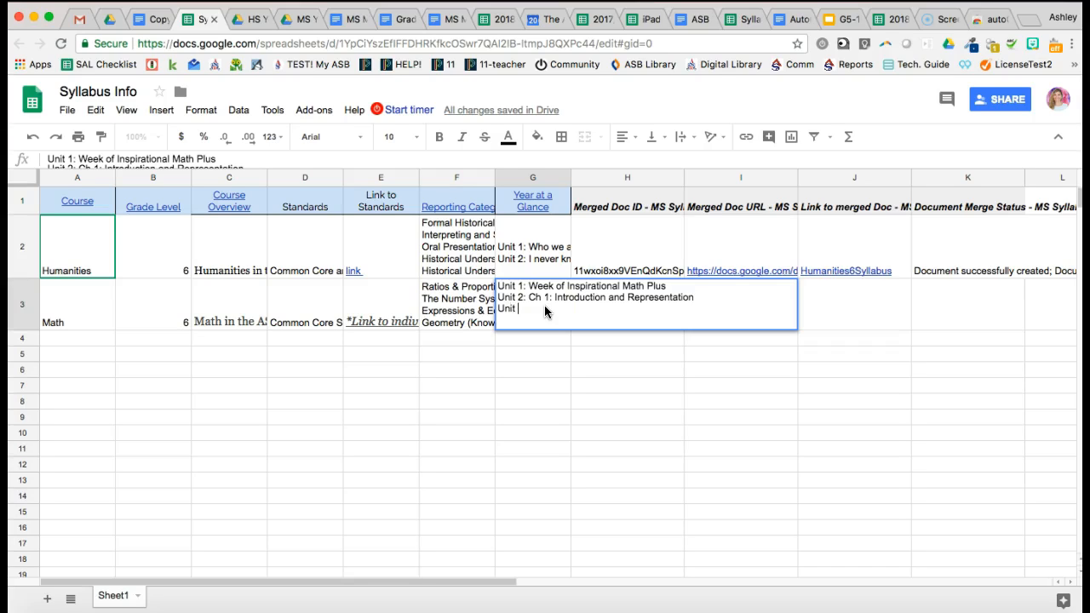
Step: Add a "Unit 3" line to the Math row's Year at a Glance cell with Grade 6's "Ch 2: Arithmetic Strategies and Area" copied from the MS Math plan
{"action": "left_click", "coordinate": [531, 298]}
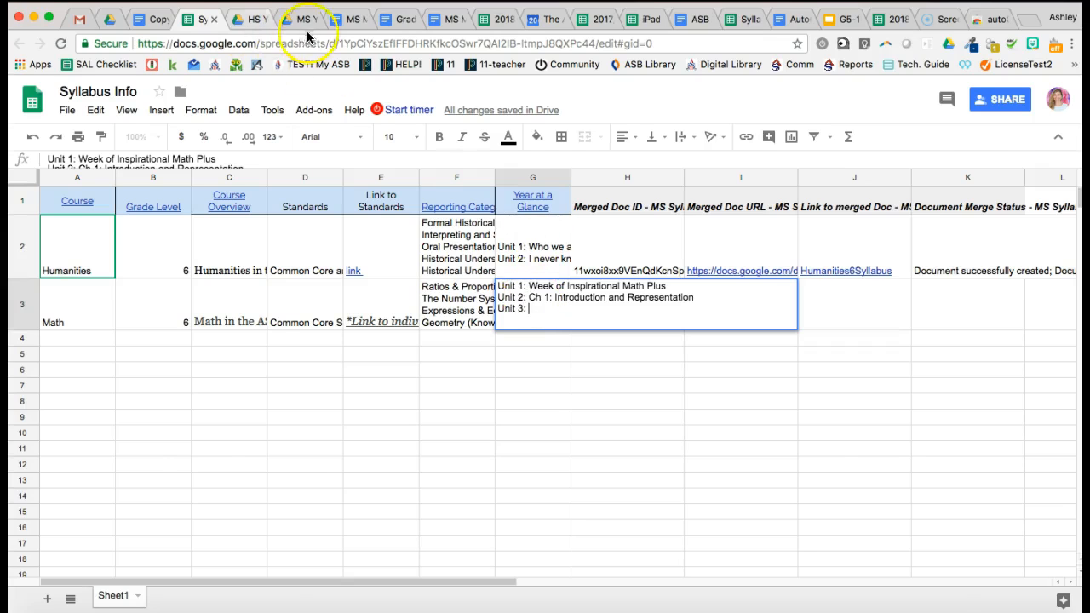
{"action": "left_click", "coordinate": [349, 19]}
{"action": "left_click", "coordinate": [862, 282]}
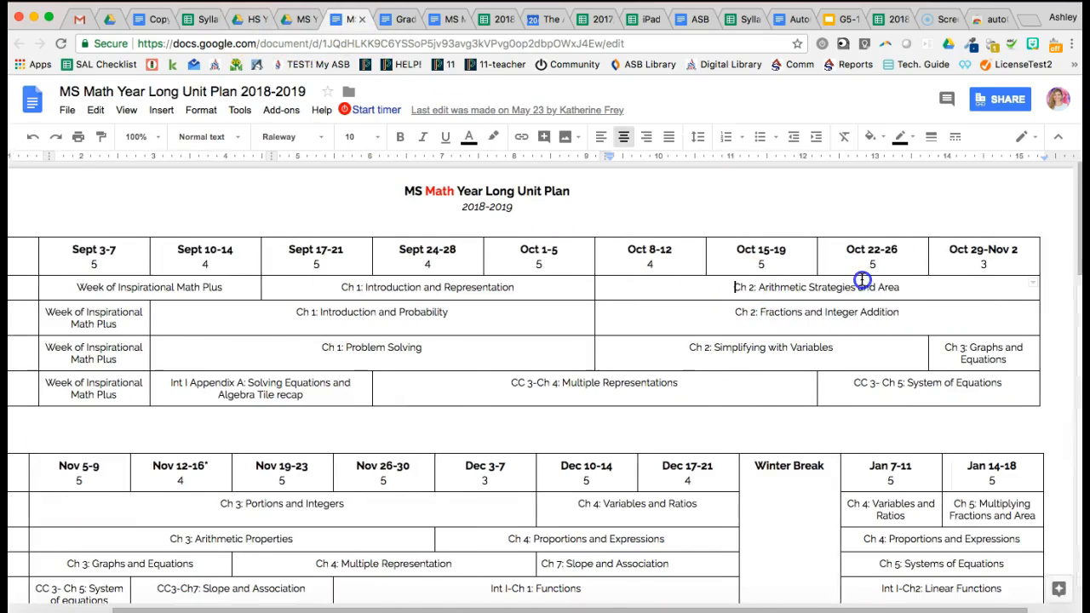
{"action": "left_click_drag", "start_coordinate": [934, 286], "coordinate": [726, 287]}
{"action": "key", "text": "ctrl+c"}
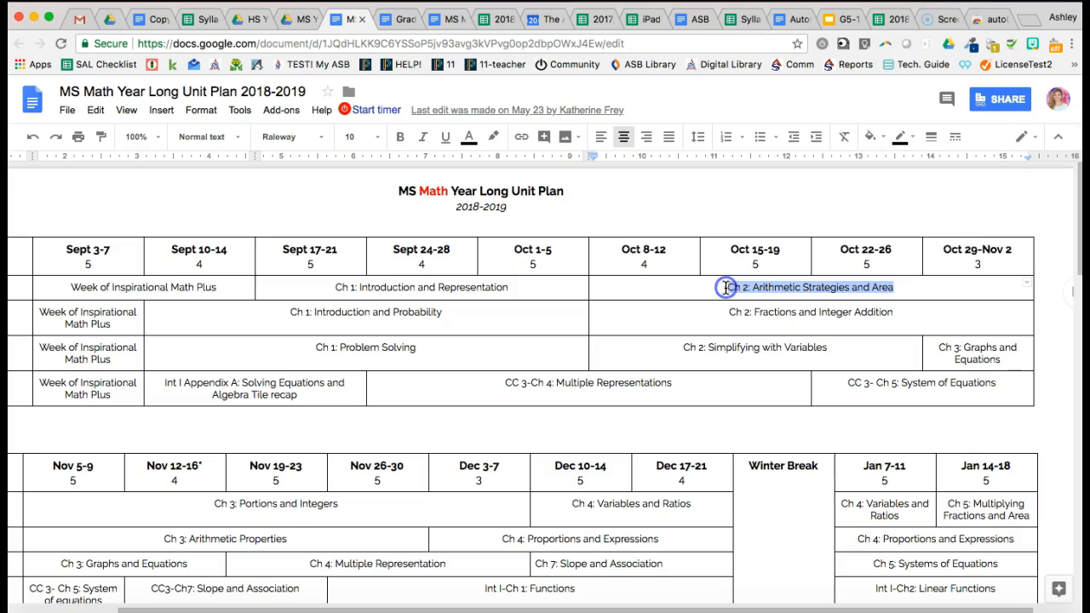
{"action": "scroll", "coordinate": [400, 322], "scroll_direction": "down", "scroll_amount": 8}
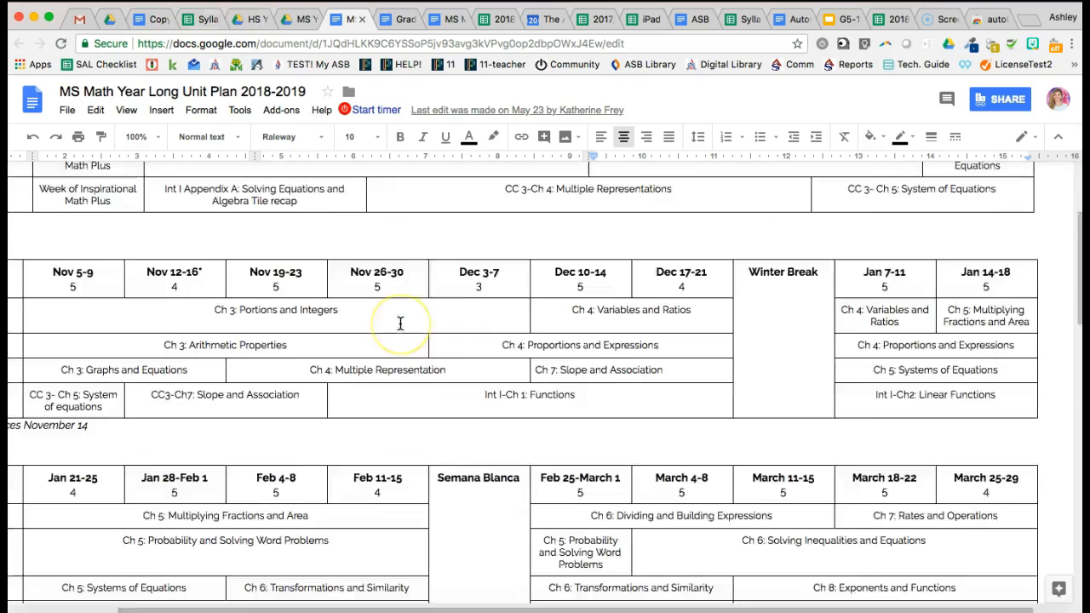
{"action": "scroll", "coordinate": [400, 322], "scroll_direction": "down", "scroll_amount": 6}
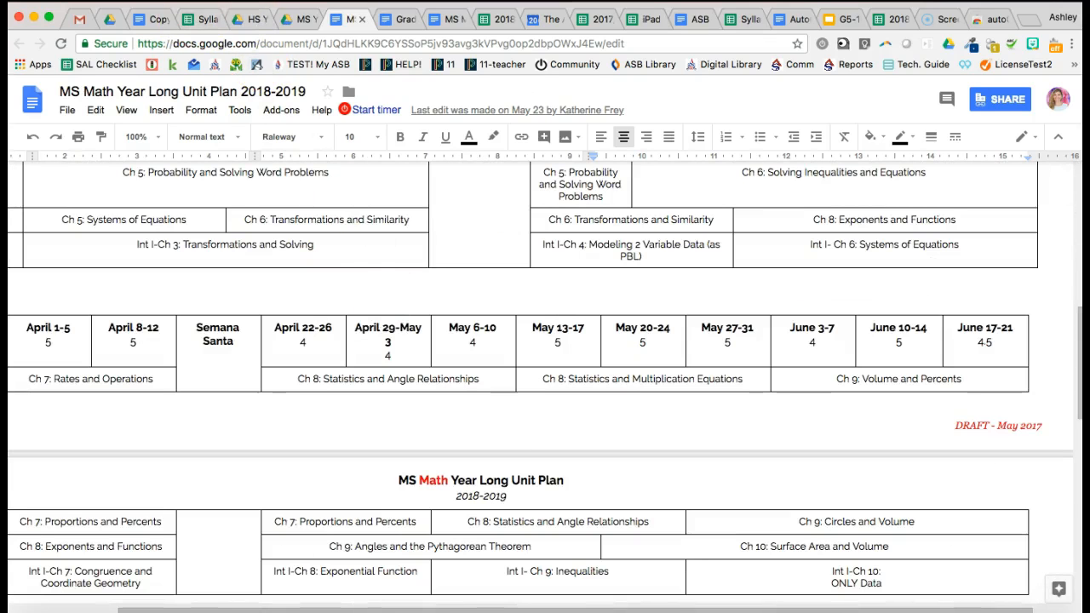
{"action": "left_click", "coordinate": [194, 26]}
{"action": "left_click", "coordinate": [541, 290]}
{"action": "key", "text": "ctrl+v"}
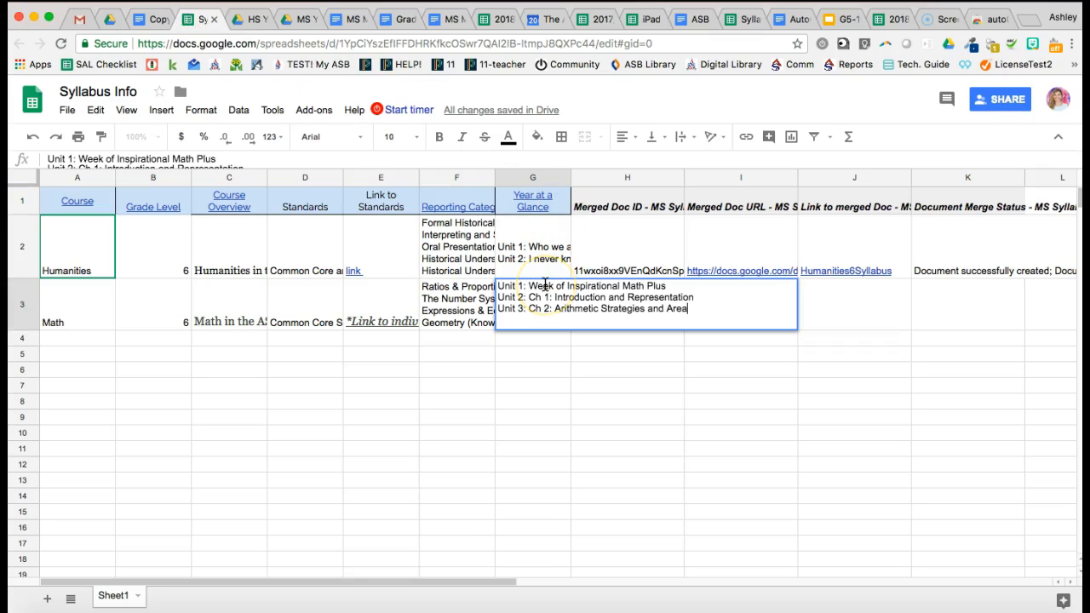
{"action": "key", "text": "Return"}
Step: Set the text wrapping of the Math row's Year at a Glance cell to Clip
{"action": "left_click", "coordinate": [537, 298]}
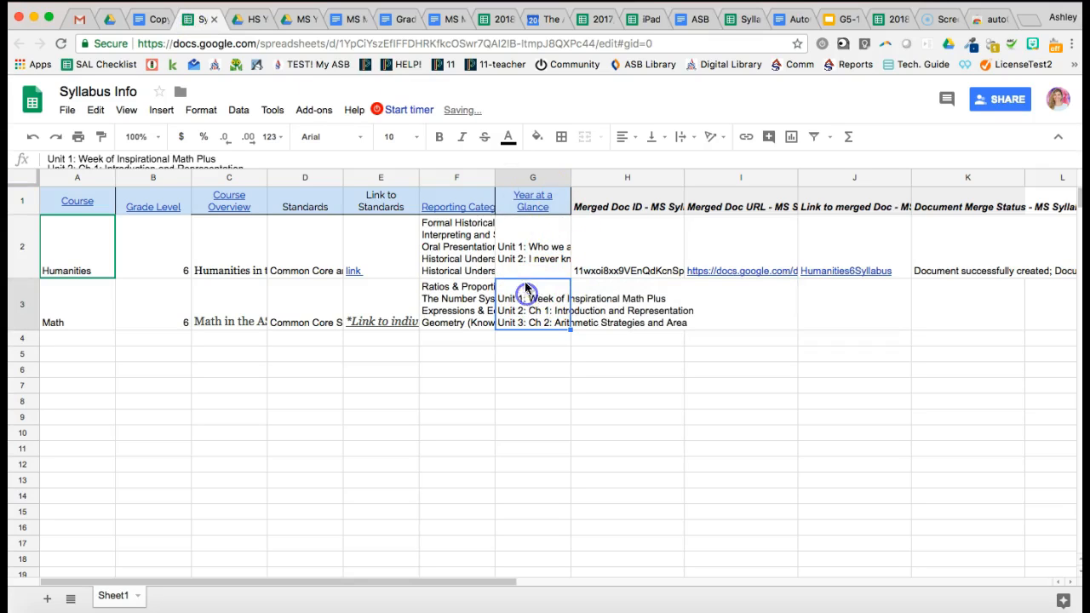
{"action": "left_click", "coordinate": [688, 137]}
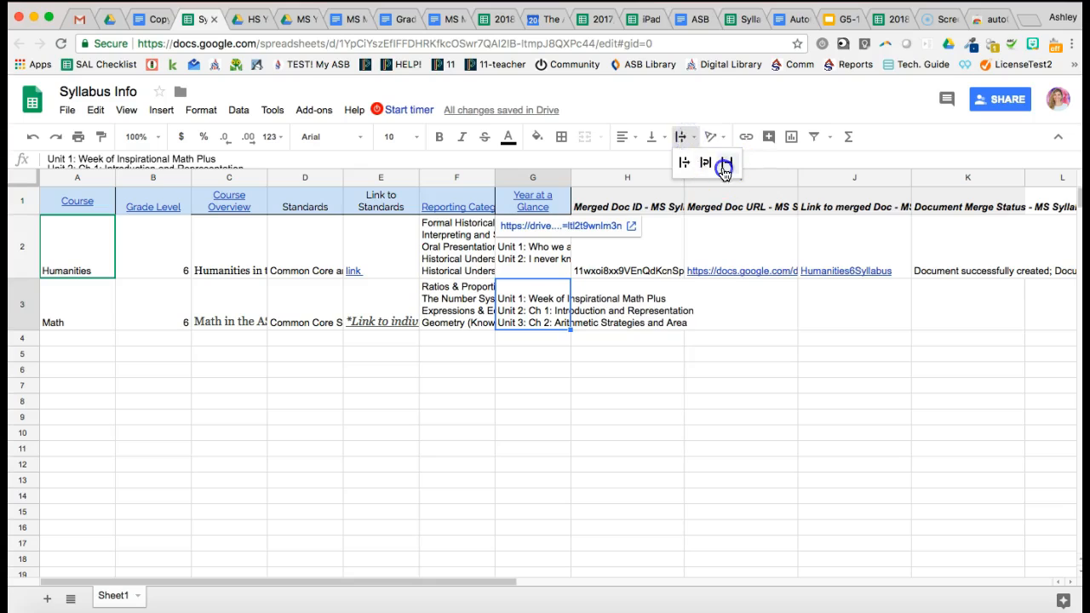
{"action": "left_click", "coordinate": [724, 163]}
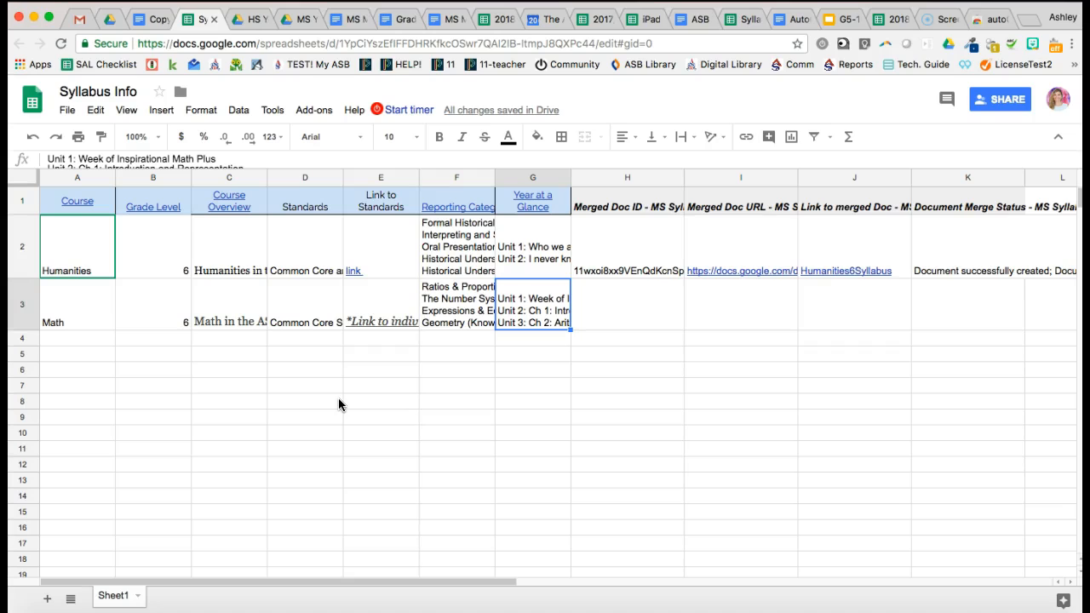
{"action": "left_click", "coordinate": [314, 110]}
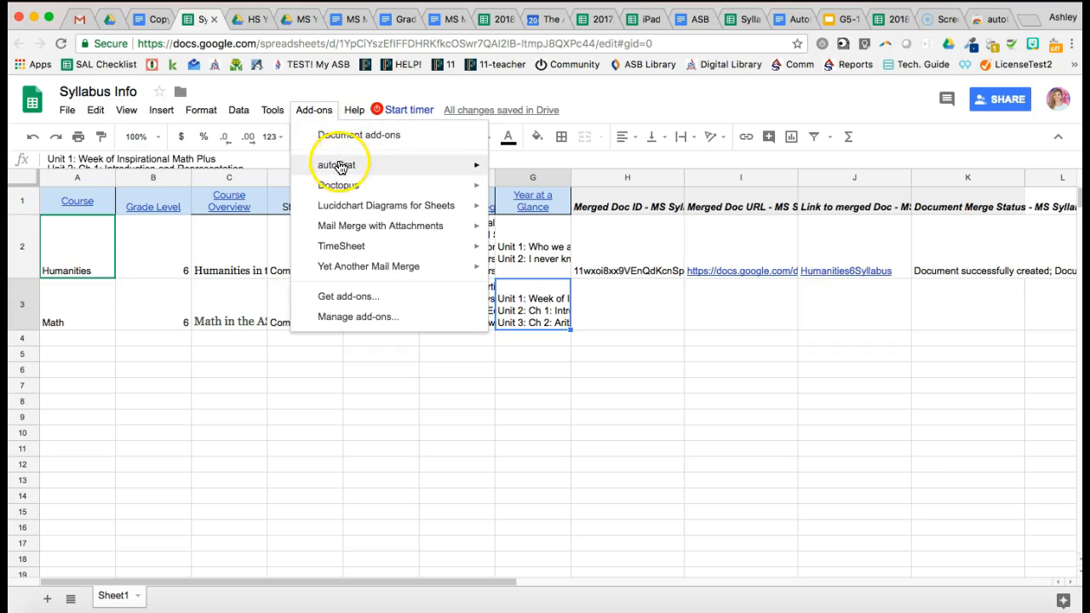
{"action": "mouse_move", "coordinate": [339, 166]}
{"action": "left_click", "coordinate": [524, 170]}
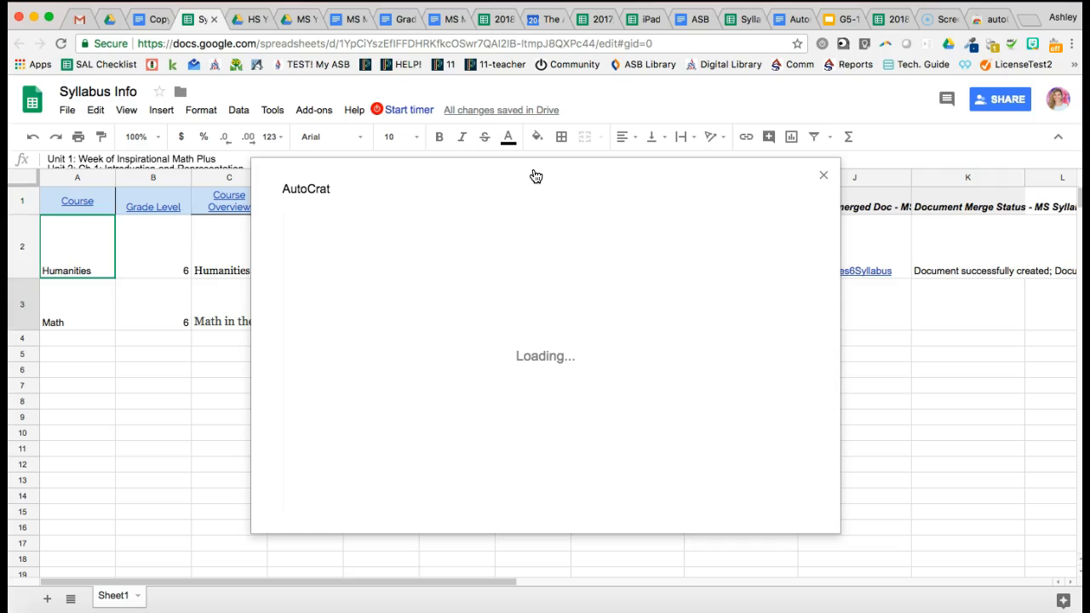
{"action": "left_click", "coordinate": [108, 231]}
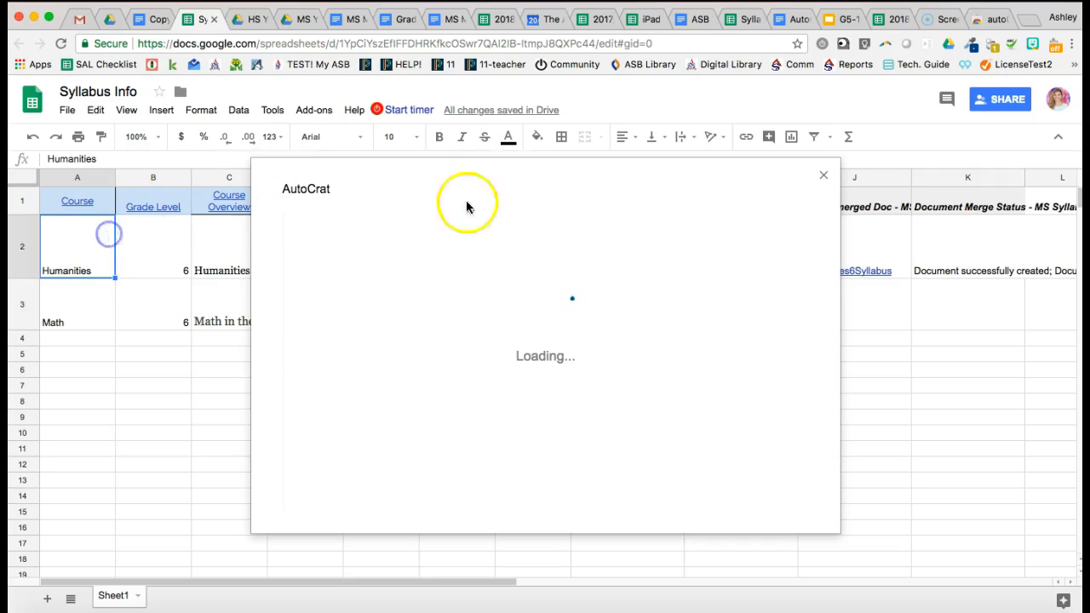
{"action": "left_click", "coordinate": [823, 176]}
Step: Delete the Humanities row from the Syllabus Info sheet
{"action": "left_click", "coordinate": [16, 239]}
{"action": "right_click", "coordinate": [16, 239]}
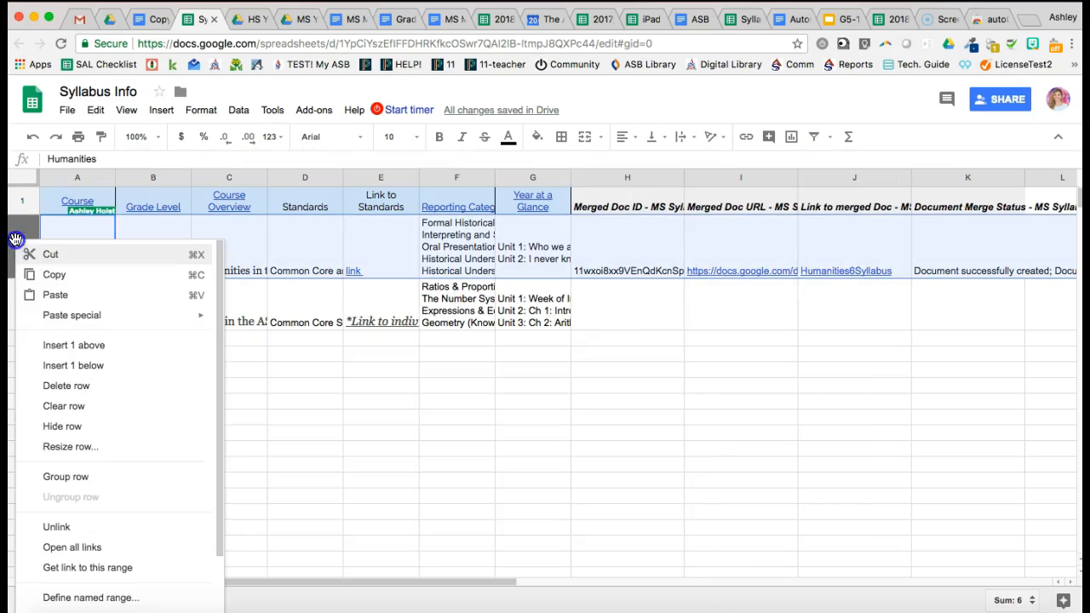
{"action": "left_click", "coordinate": [55, 386]}
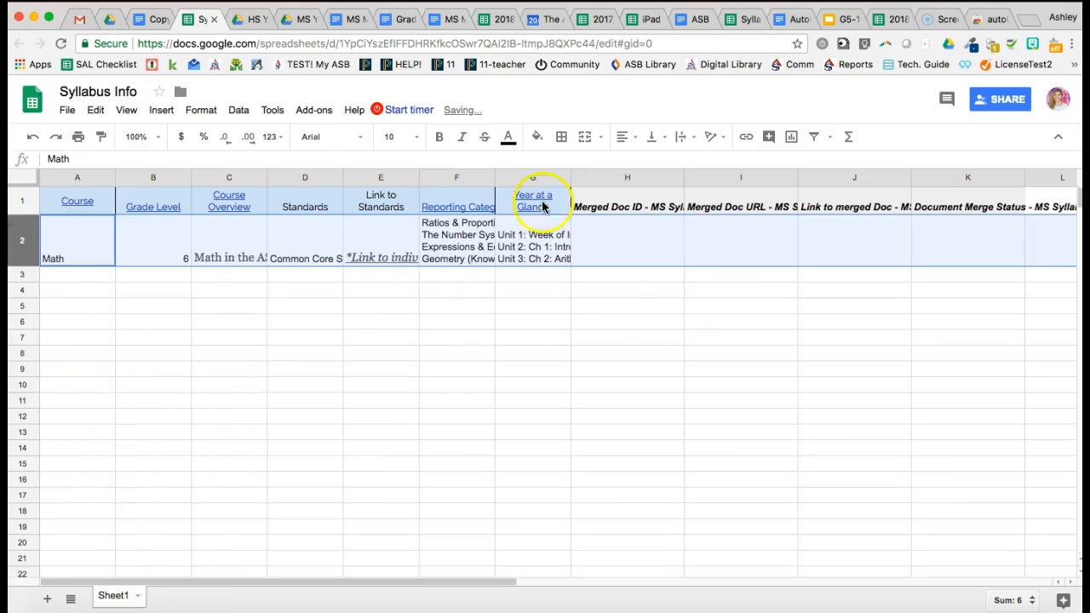
Step: Open the autoCrat add-on and name the new merge job "MS Syllabus Creation"
{"action": "left_click", "coordinate": [313, 111]}
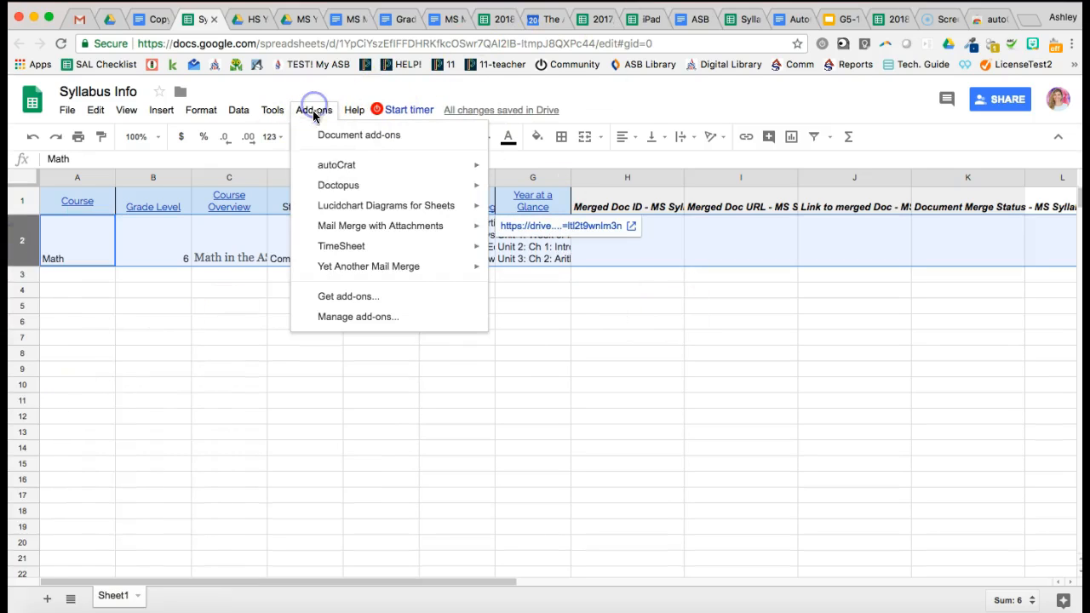
{"action": "mouse_move", "coordinate": [332, 165]}
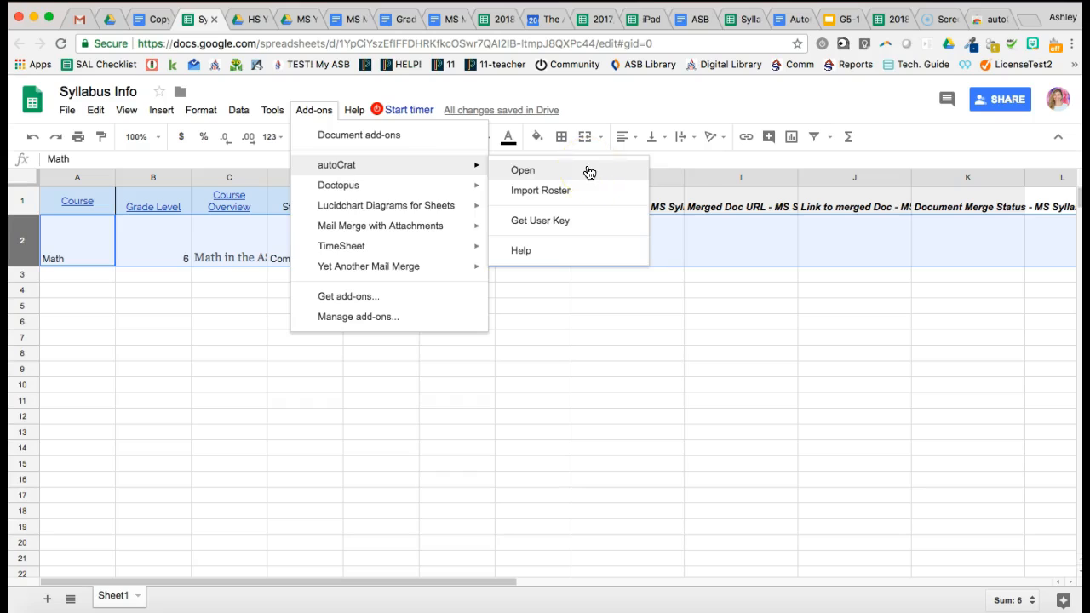
{"action": "left_click", "coordinate": [588, 173]}
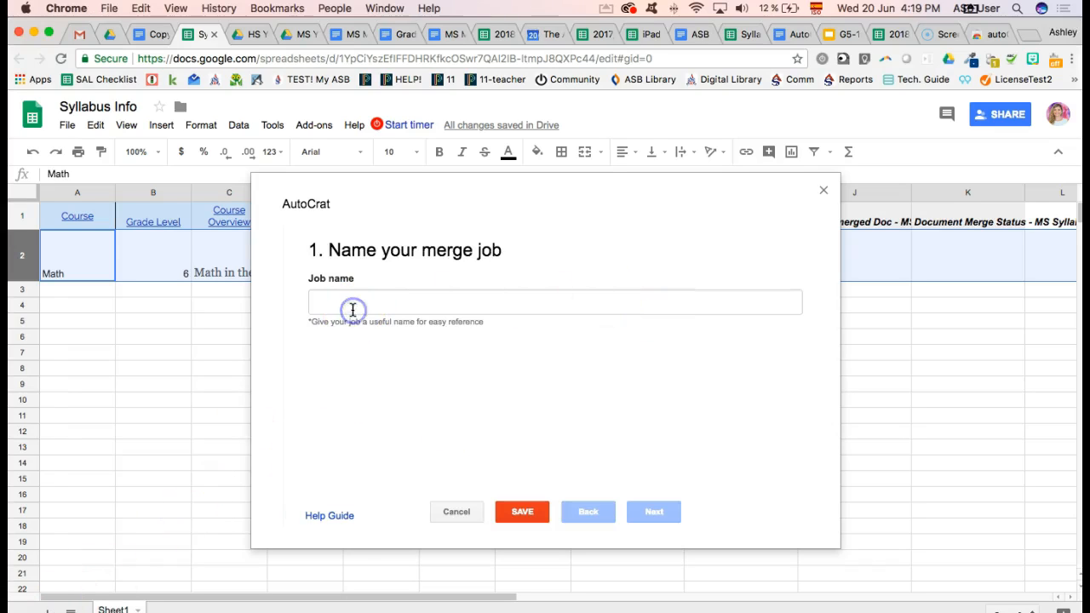
{"action": "left_click", "coordinate": [334, 303]}
{"action": "type", "text": "MS Sylla"}
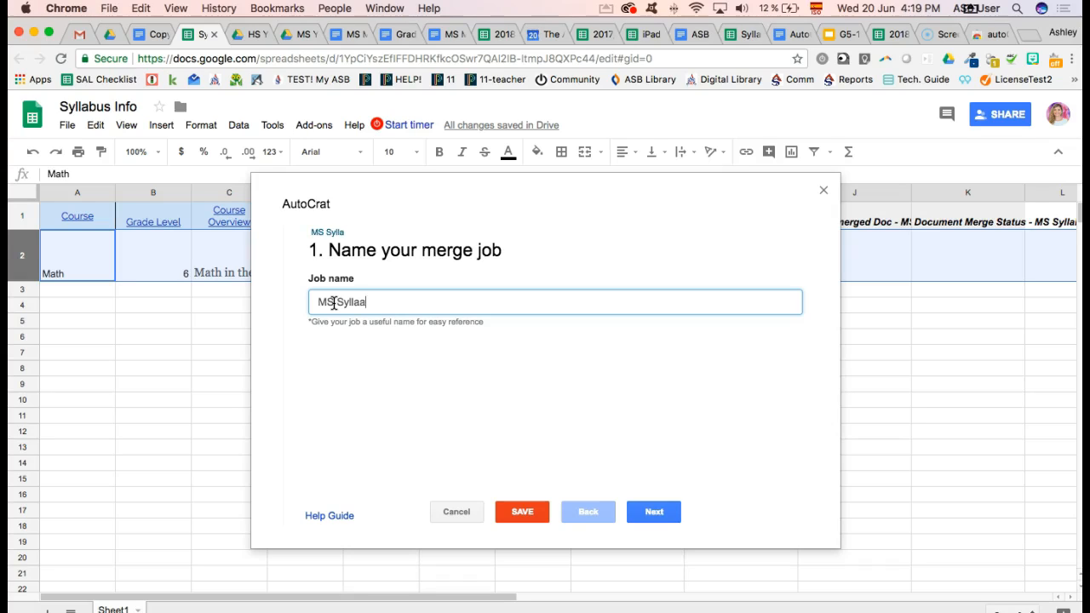
{"action": "type", "text": "bus Creation"}
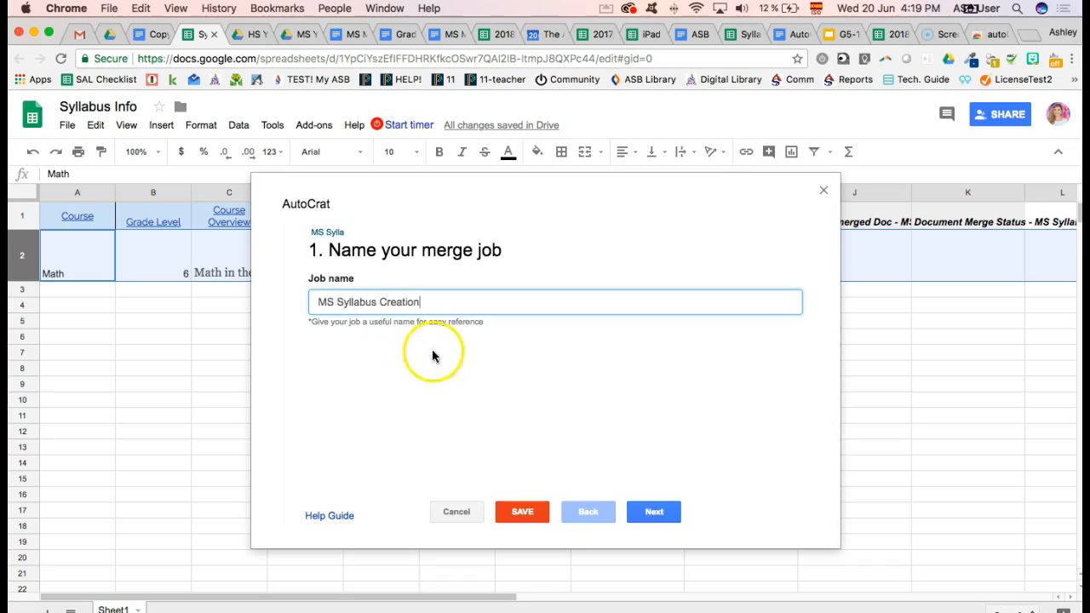
{"action": "left_click", "coordinate": [652, 512]}
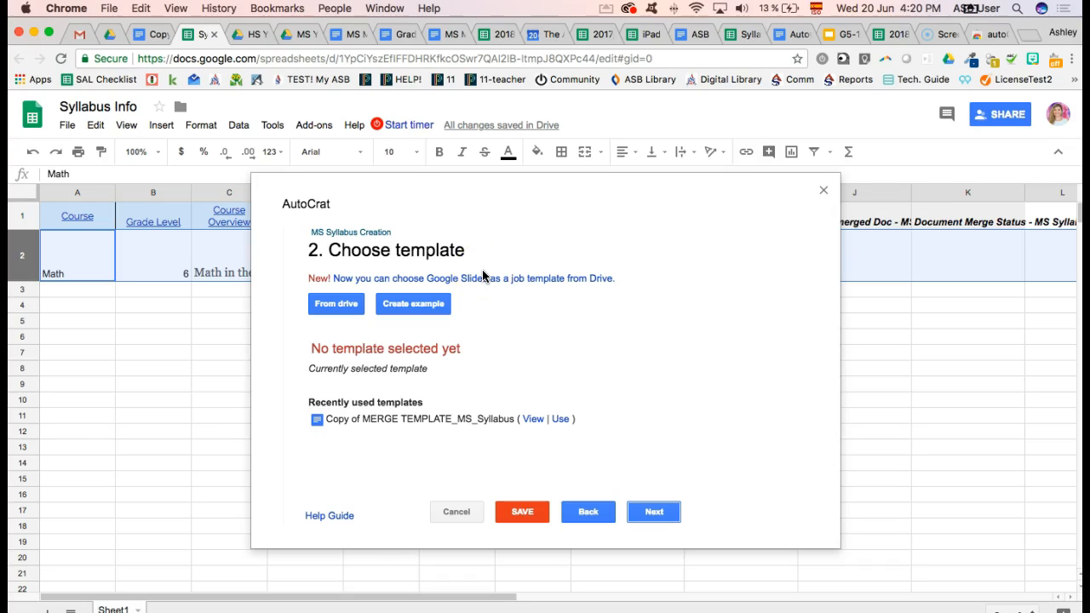
Step: Search Drive for "copy of MS Syllabus" and set Copy of MERGE TEMPLATE_MS_Syllabus as the merge job's template
{"action": "left_click", "coordinate": [346, 308]}
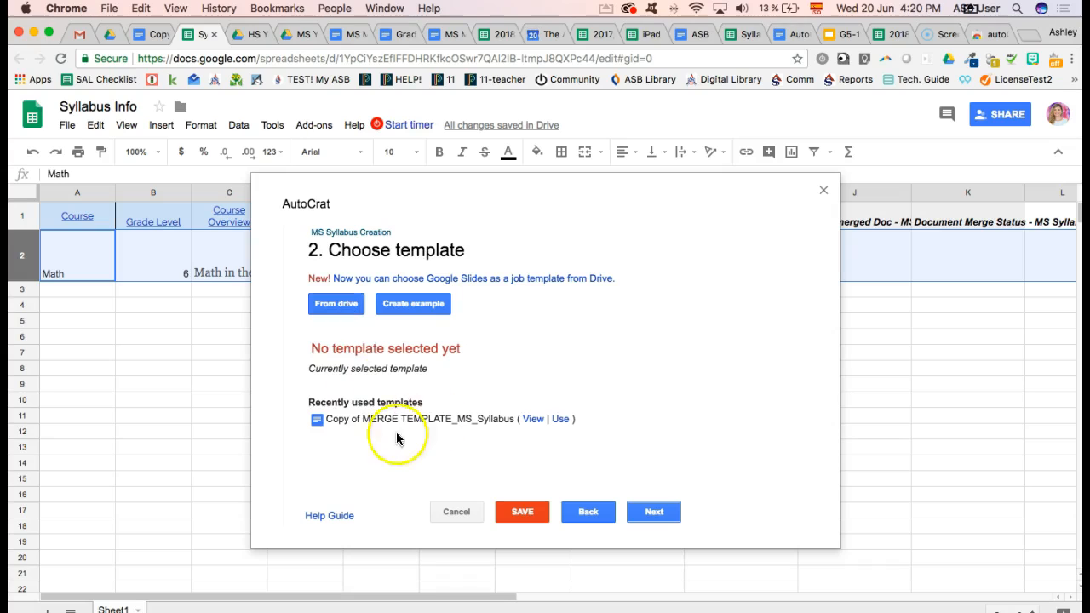
{"action": "left_click", "coordinate": [344, 302]}
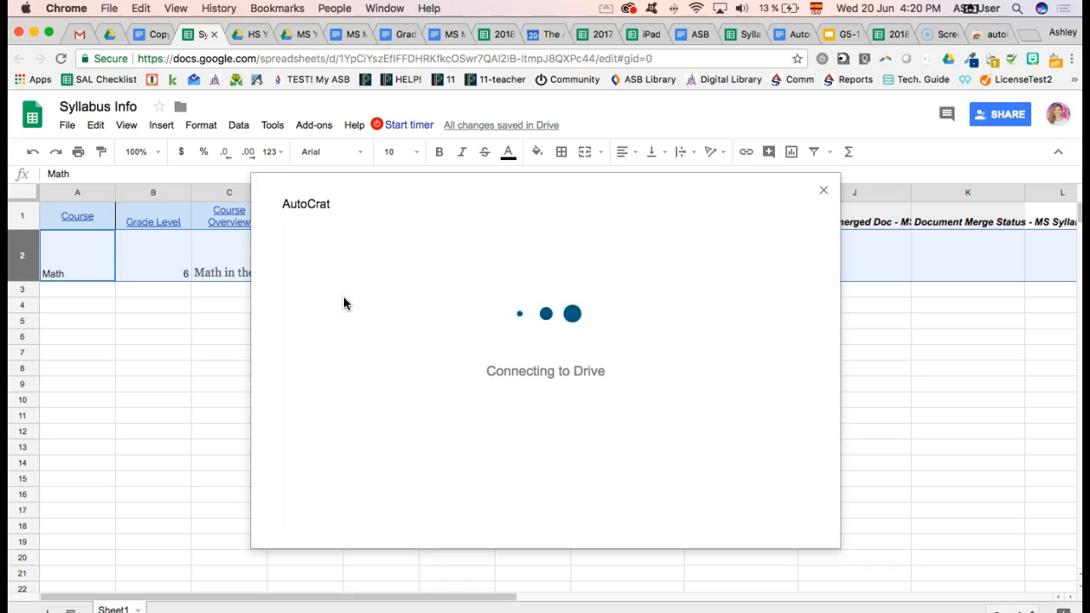
{"action": "left_click", "coordinate": [345, 294]}
{"action": "left_click", "coordinate": [359, 253]}
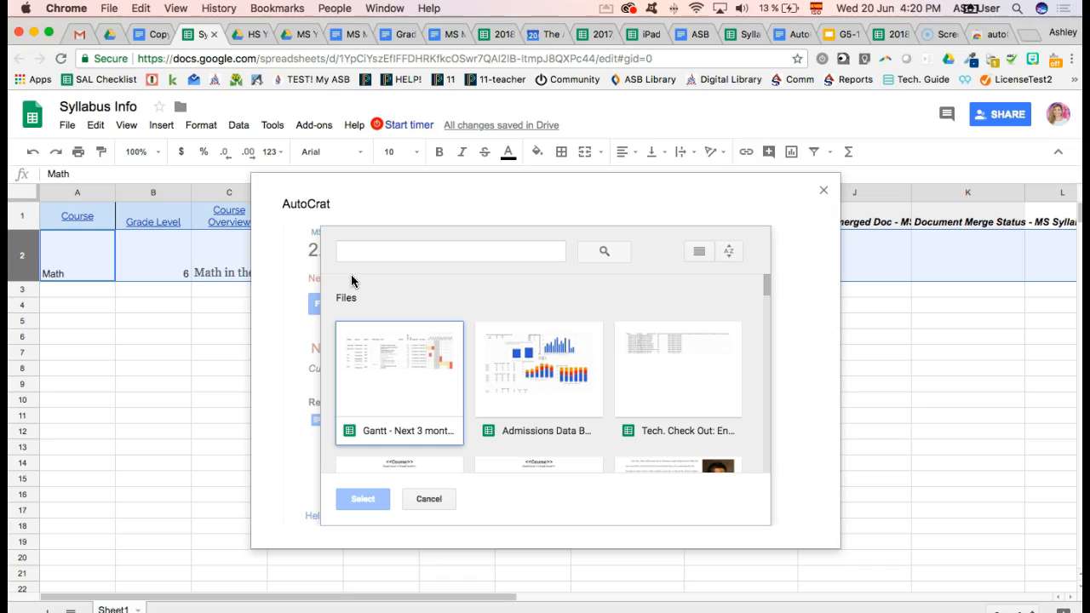
{"action": "scroll", "coordinate": [349, 279], "scroll_direction": "down", "scroll_amount": 5}
{"action": "left_click", "coordinate": [367, 258]}
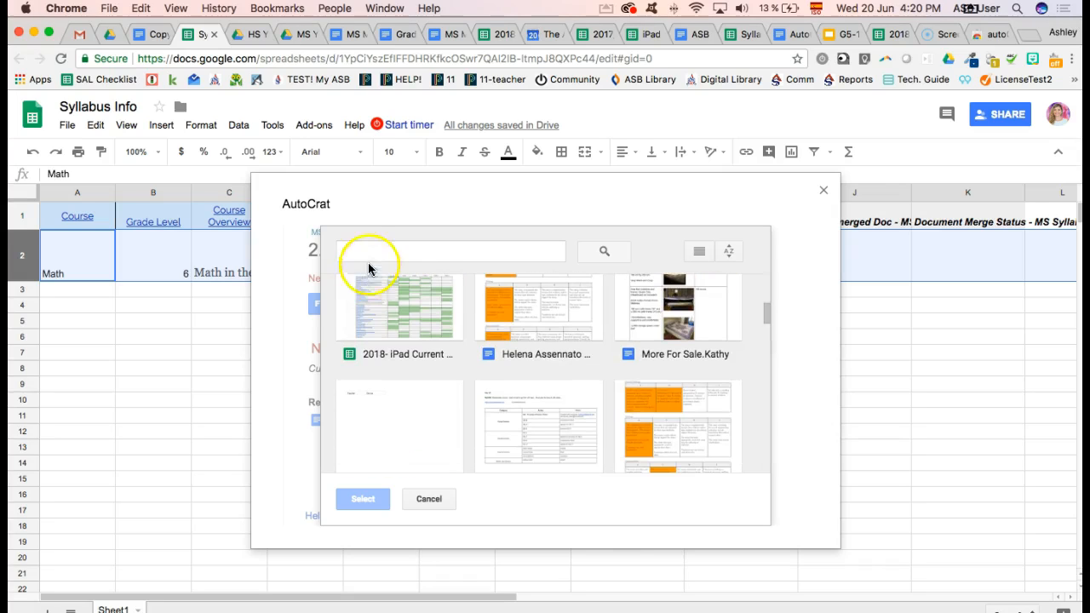
{"action": "type", "text": "copy of MS Syllabus"}
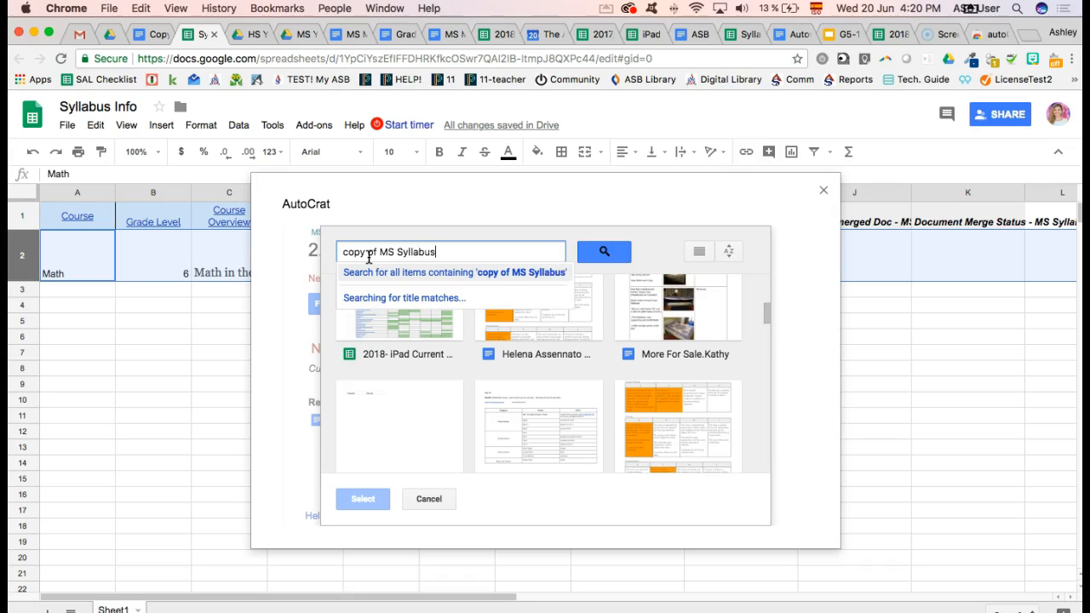
{"action": "left_click", "coordinate": [428, 252]}
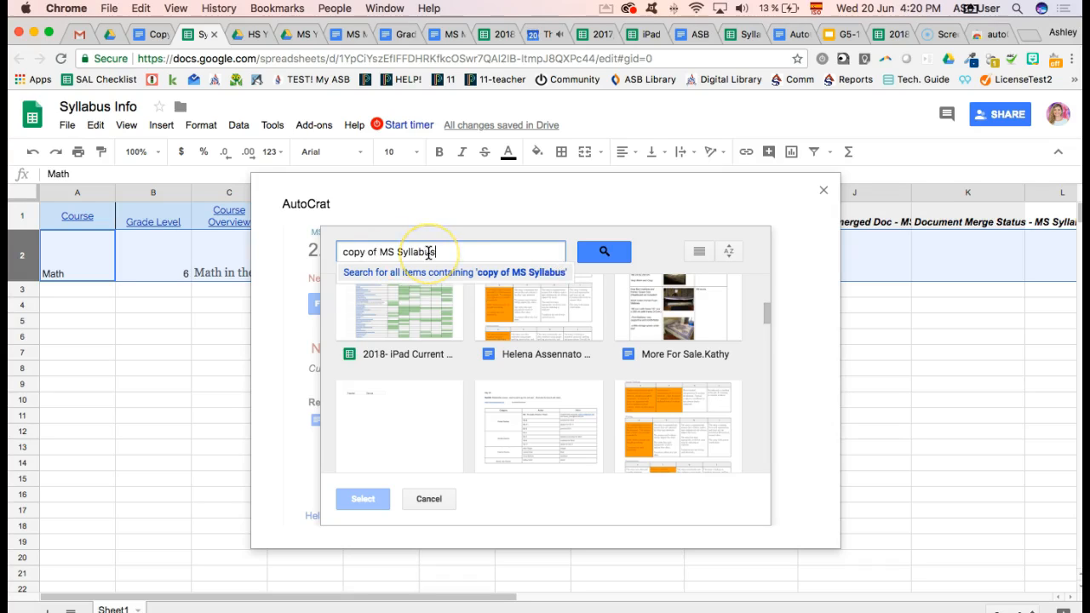
{"action": "key", "text": "Return"}
{"action": "left_click", "coordinate": [424, 400]}
{"action": "left_click", "coordinate": [362, 499]}
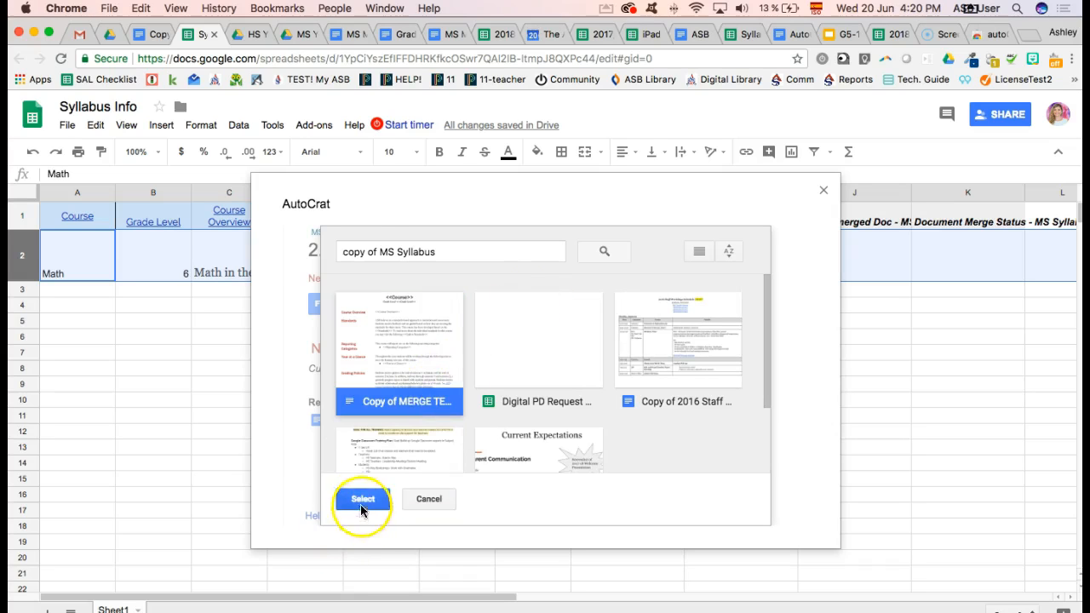
{"action": "left_click", "coordinate": [654, 512]}
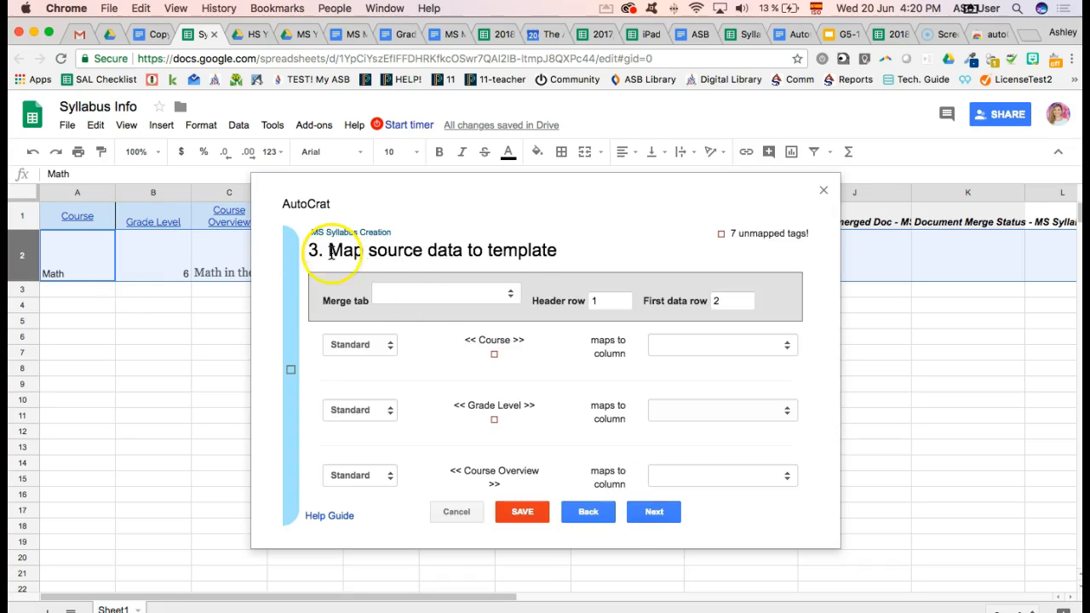
Step: Set Sheet1 as the merge tab and review the mapping of every template tag to its column before accepting it
{"action": "left_click", "coordinate": [432, 293]}
{"action": "left_click", "coordinate": [434, 308]}
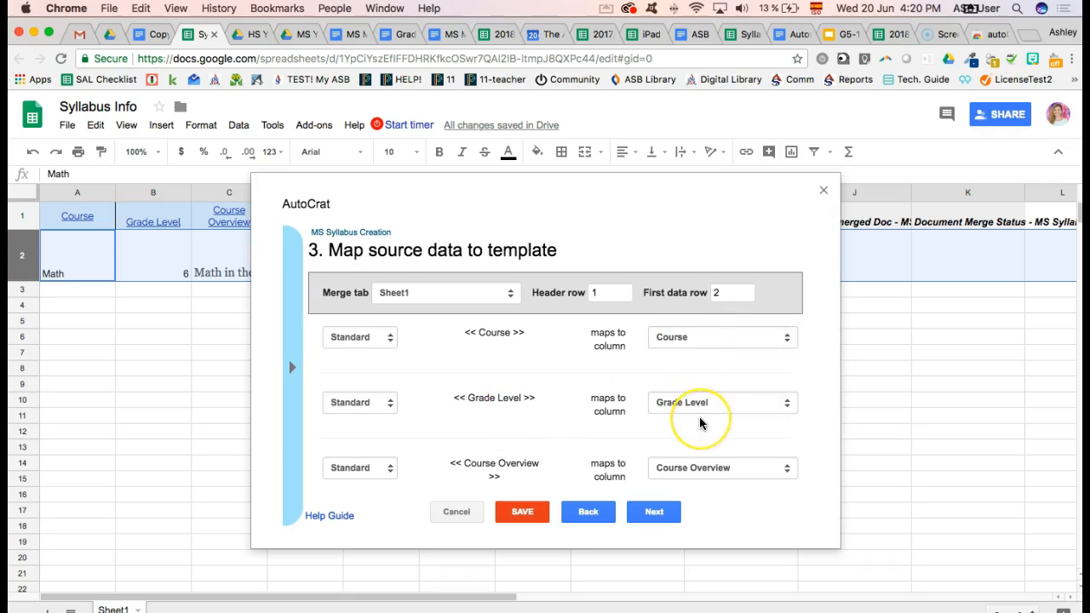
{"action": "scroll", "coordinate": [701, 418], "scroll_direction": "down", "scroll_amount": 5}
{"action": "scroll", "coordinate": [701, 418], "scroll_direction": "down", "scroll_amount": 3}
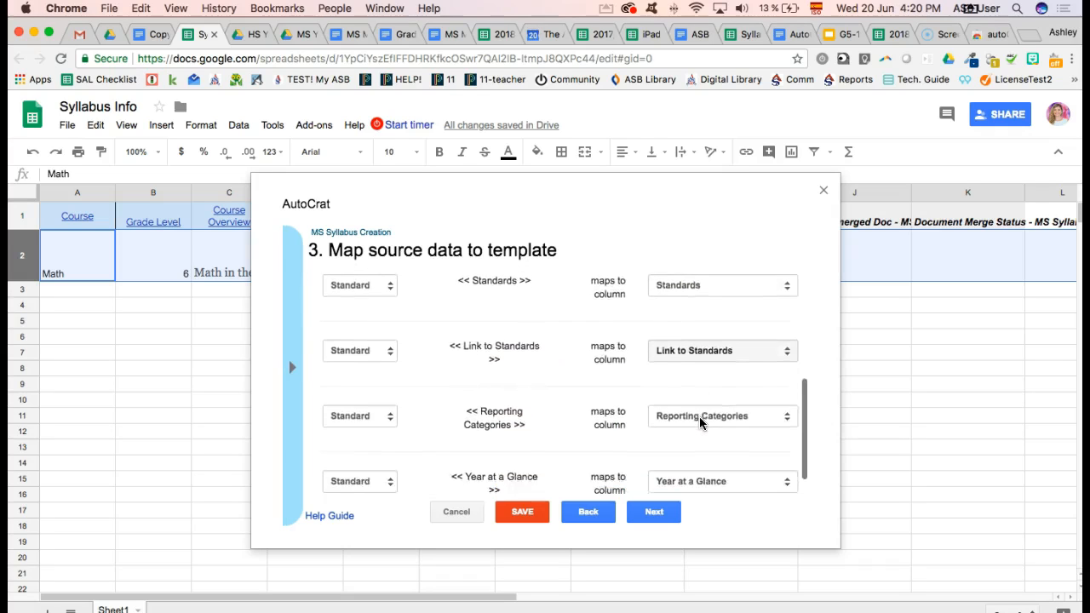
{"action": "left_click", "coordinate": [664, 502]}
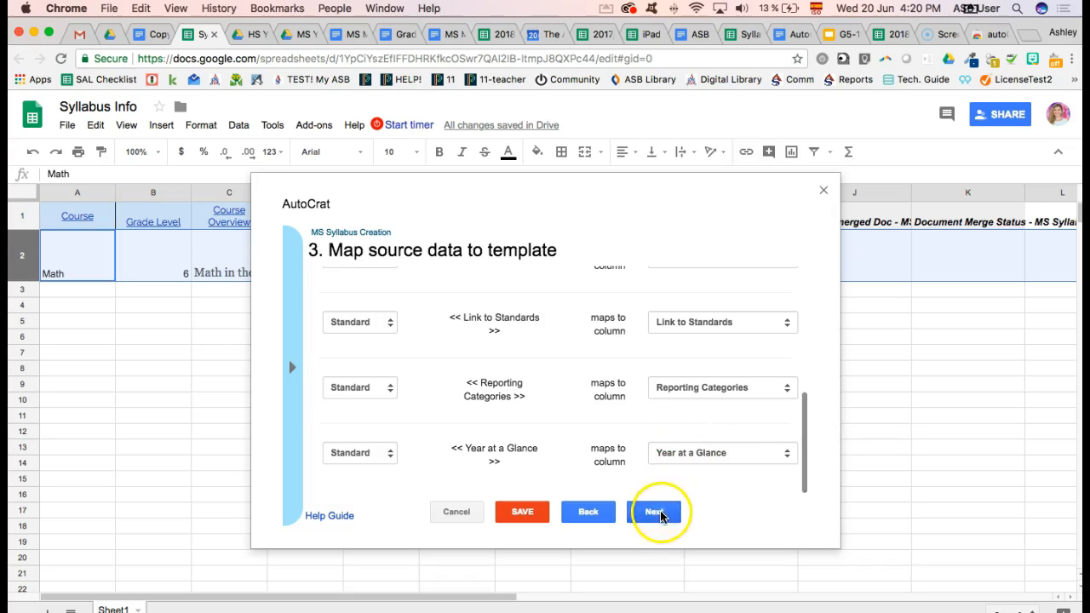
Step: Set the merged file name to "<<Course>>_<<Grade Level>>_Syllabus" and accept Google Docs with multiple output mode
{"action": "left_click", "coordinate": [328, 298]}
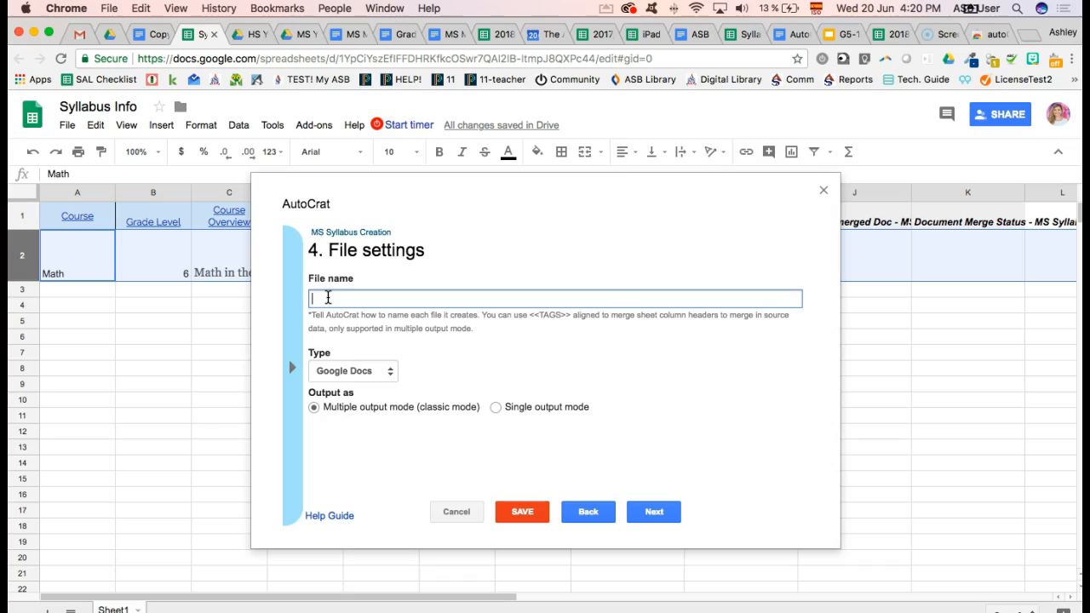
{"action": "type", "text": "<<Course"}
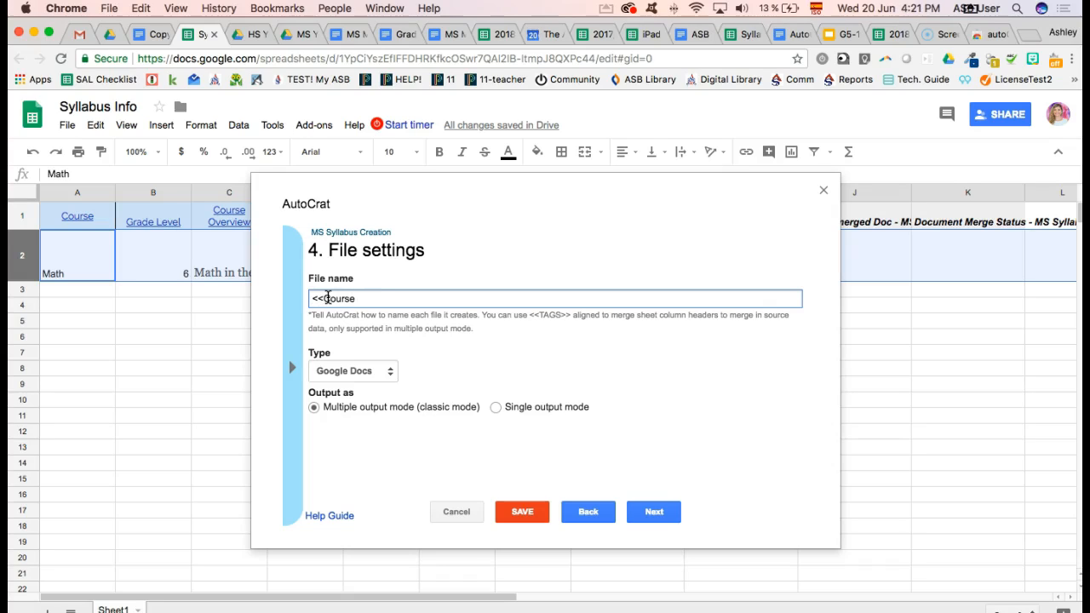
{"action": "key", "text": "BackSpace"}
{"action": "key", "text": "BackSpace"}
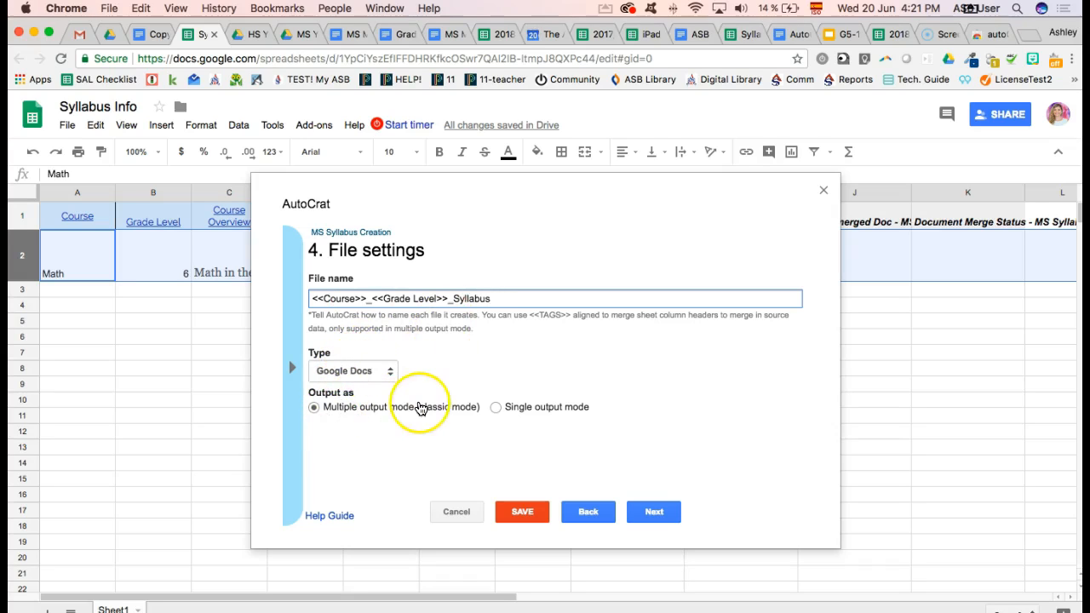
{"action": "left_click", "coordinate": [656, 511]}
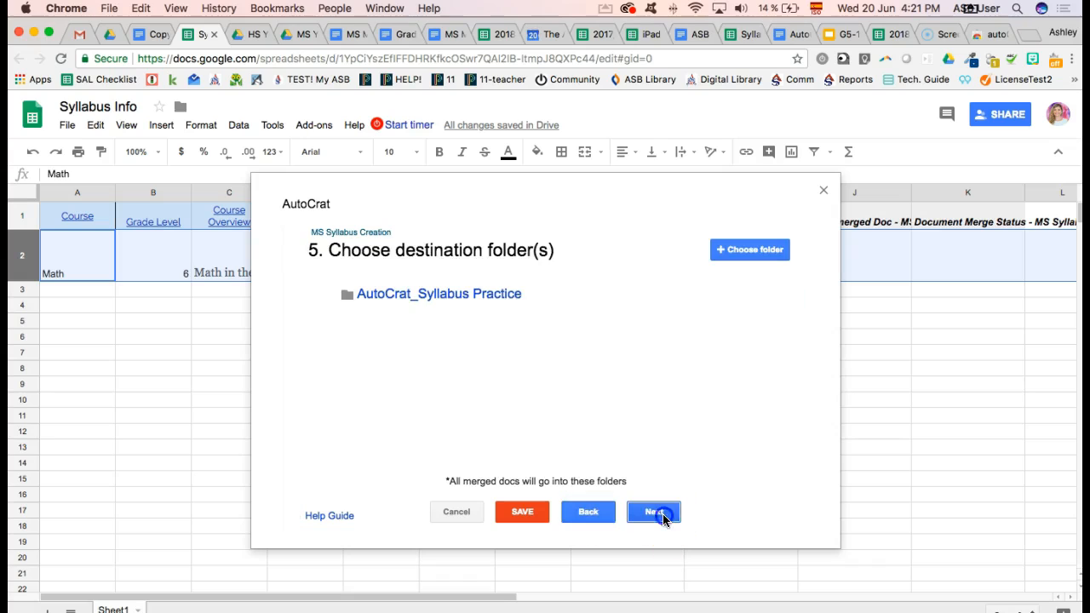
Step: Keep AutoCrat_Syllabus Practice as the destination folder, skip the optional folder reference, and leave document sharing set to No
{"action": "mouse_move", "coordinate": [363, 298]}
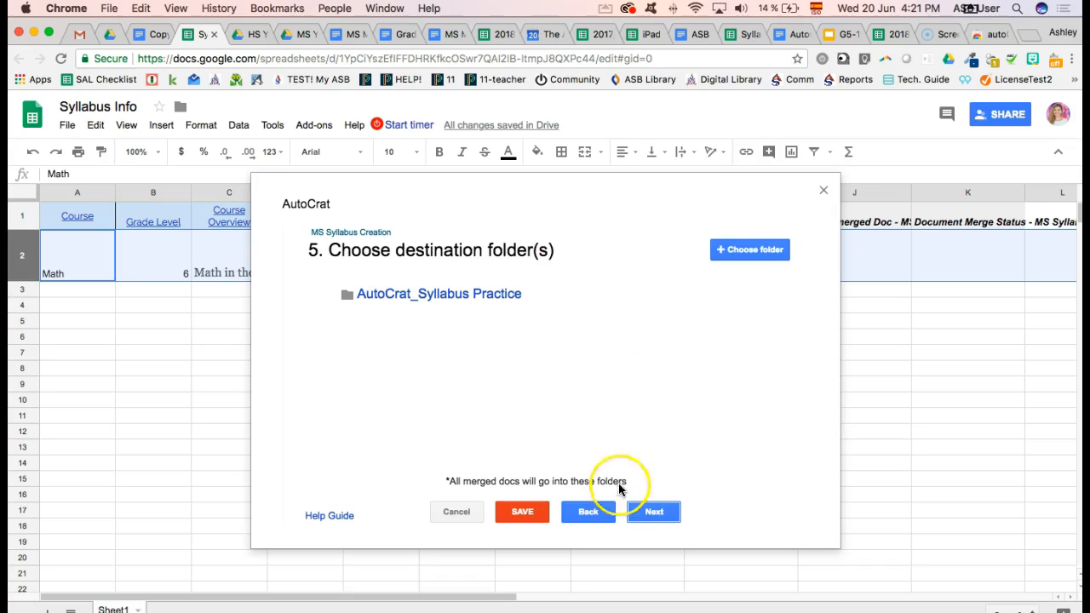
{"action": "left_click", "coordinate": [658, 514]}
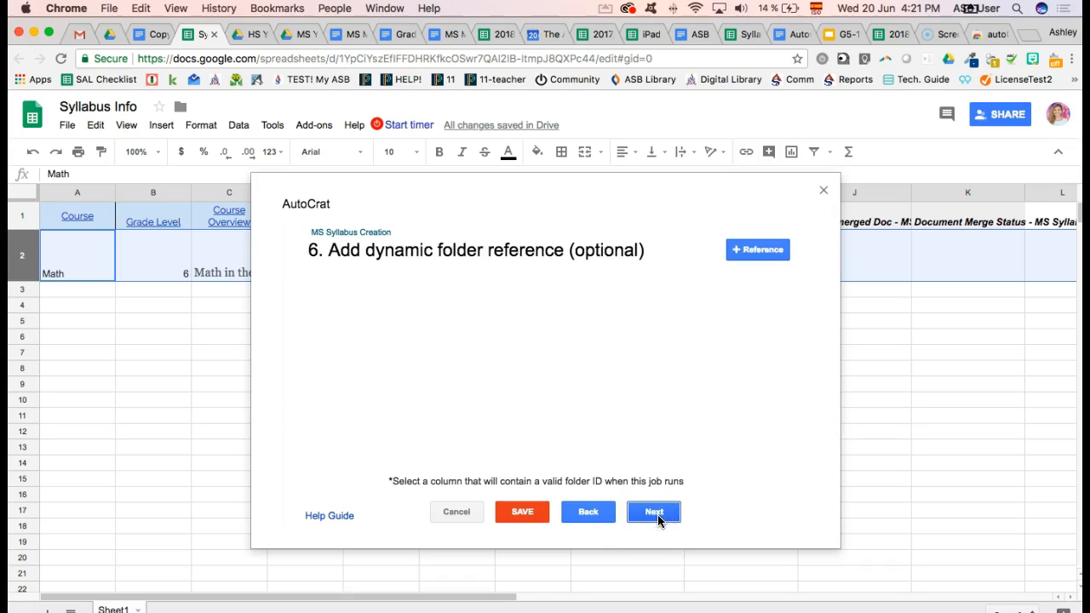
{"action": "left_click", "coordinate": [661, 509]}
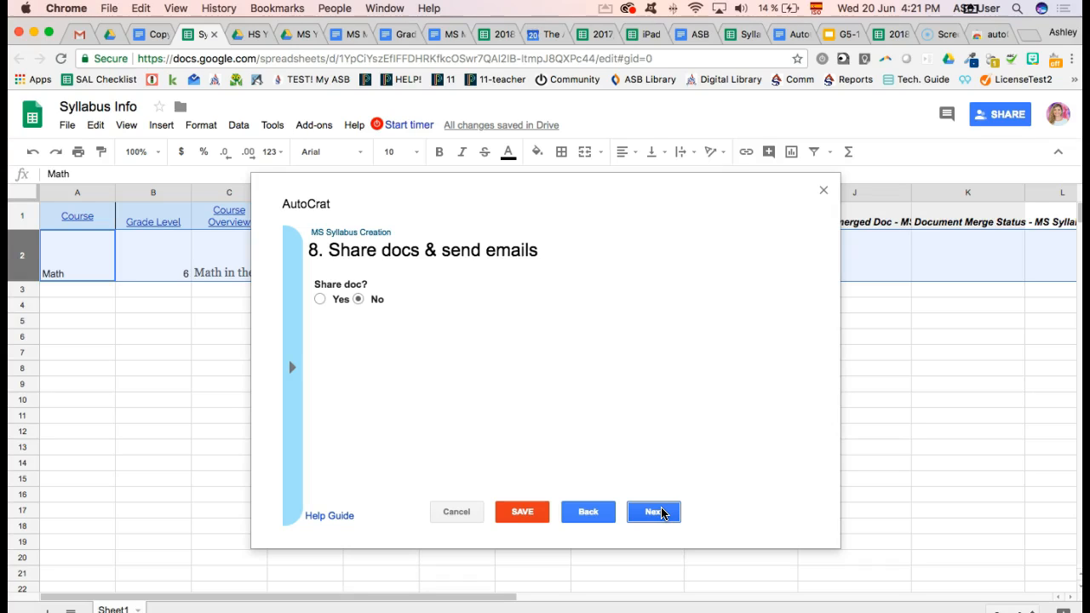
{"action": "left_click", "coordinate": [661, 512]}
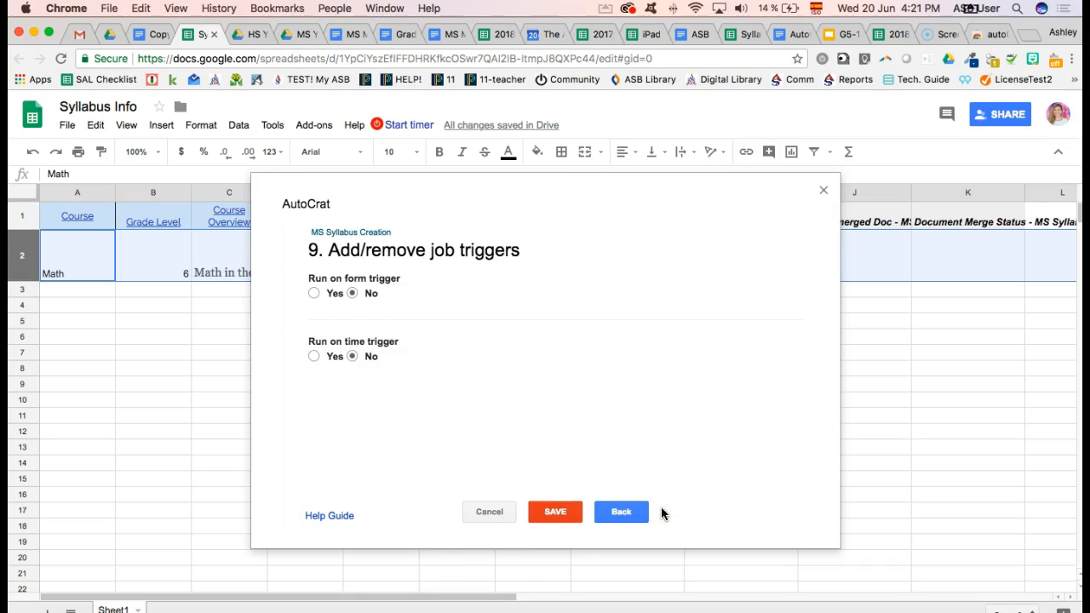
Step: Leave the form and time triggers set to No and save the MS Syllabus Creation merge job
{"action": "left_click", "coordinate": [314, 294]}
{"action": "left_click", "coordinate": [313, 357]}
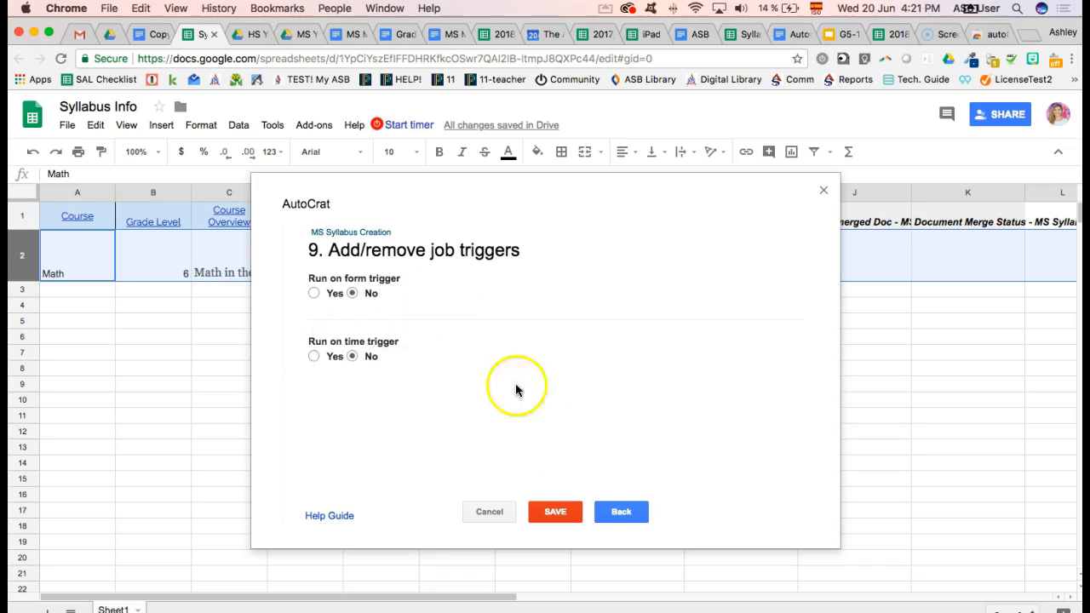
{"action": "left_click", "coordinate": [570, 511]}
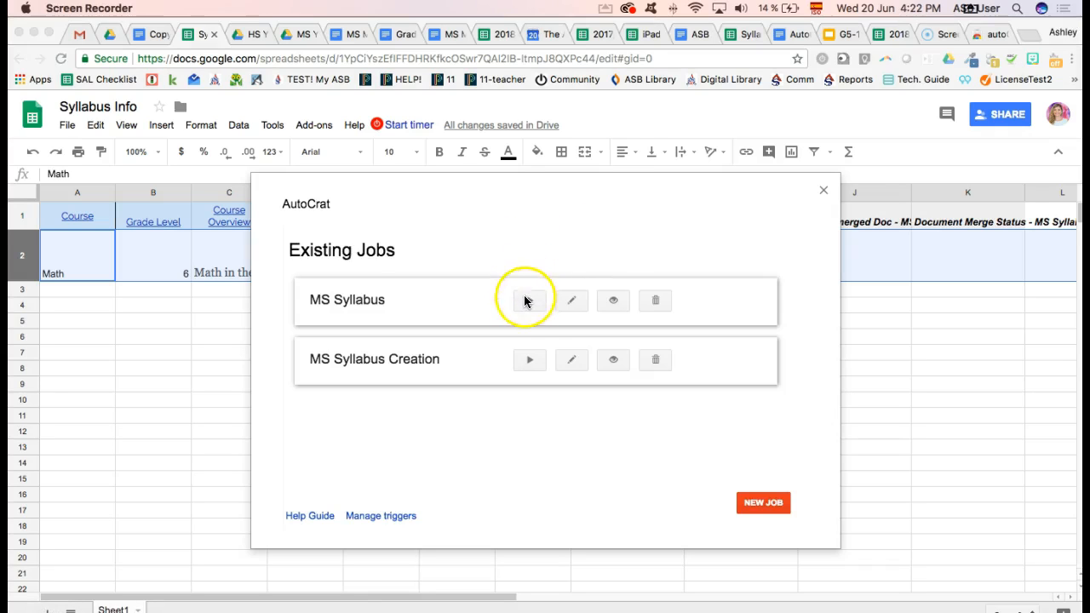
Step: Check My Drive for the destination folder and run the existing MS Syllabus job from Syllabus Info
{"action": "left_click", "coordinate": [110, 33]}
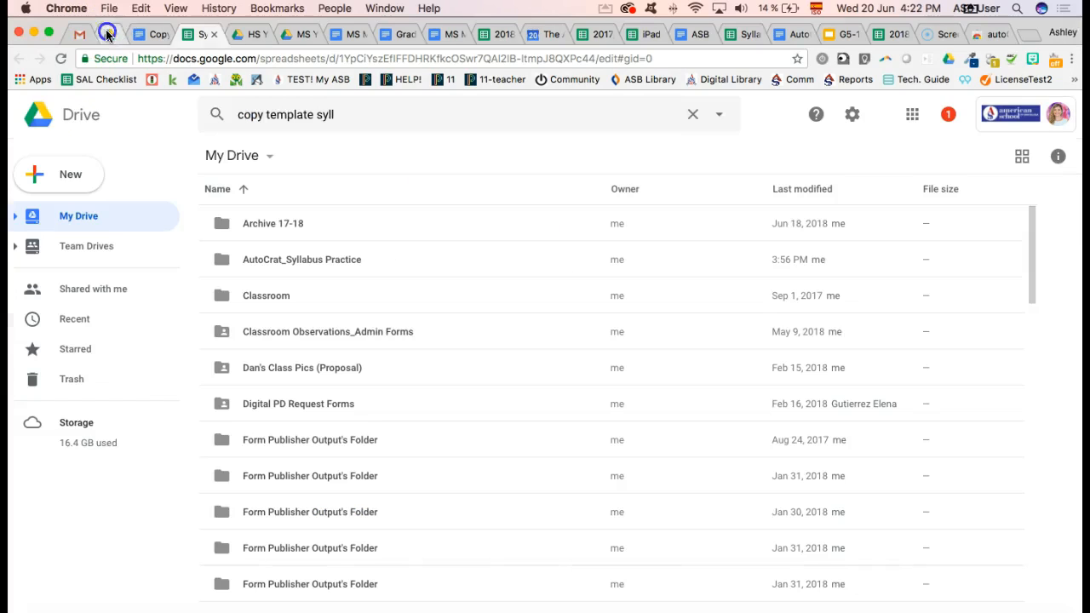
{"action": "left_click", "coordinate": [210, 34]}
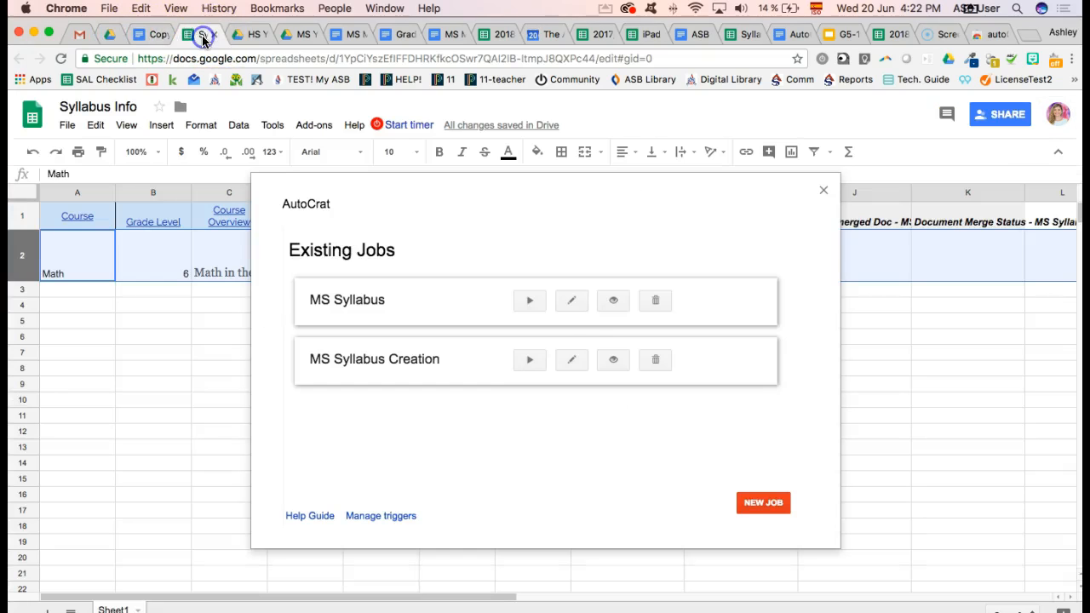
{"action": "left_click", "coordinate": [531, 301]}
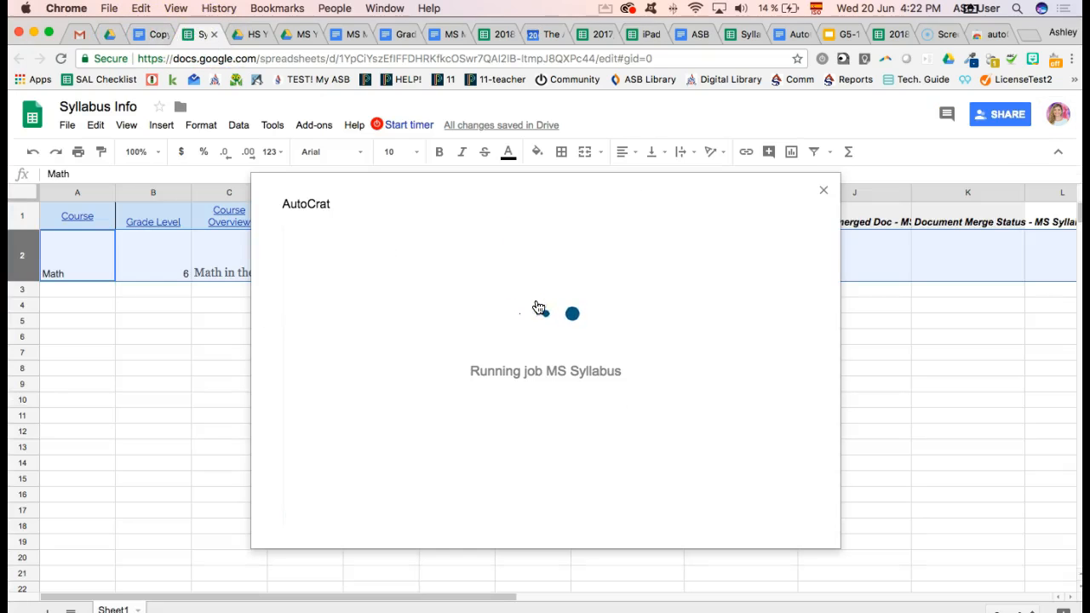
Step: Open the AutoCrat_Syllabus Practice folder in Drive and refresh its file list
{"action": "left_click", "coordinate": [110, 38]}
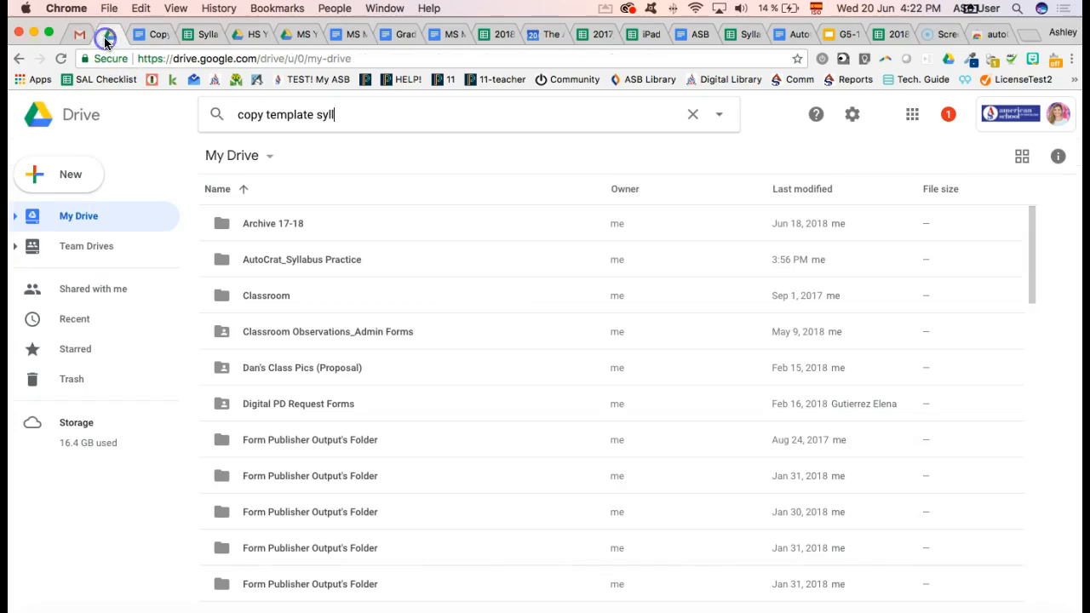
{"action": "left_click", "coordinate": [266, 262]}
{"action": "double_click", "coordinate": [267, 262]}
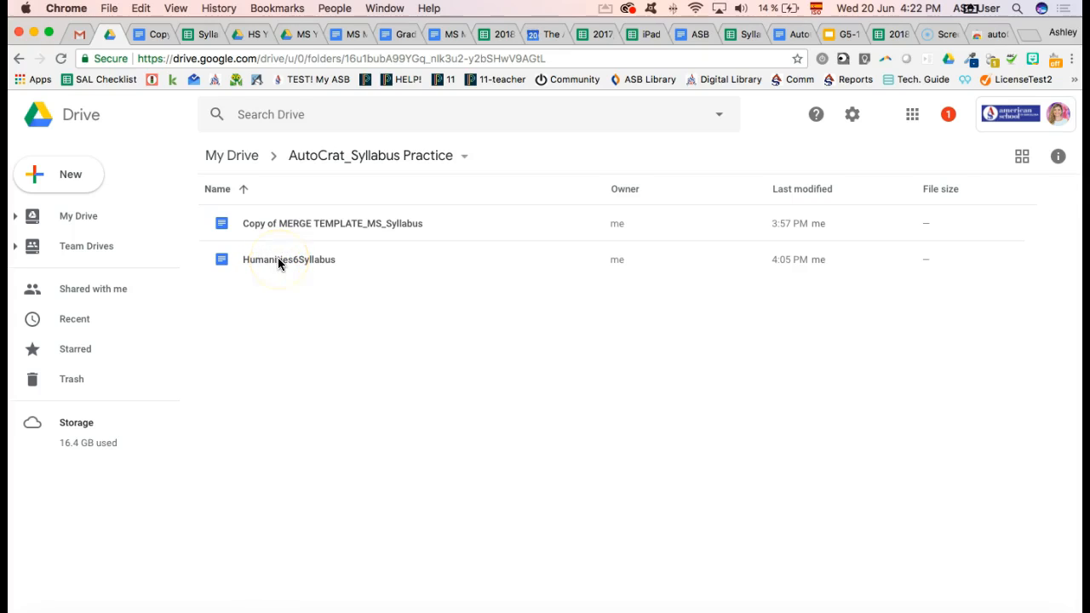
{"action": "left_click", "coordinate": [67, 62]}
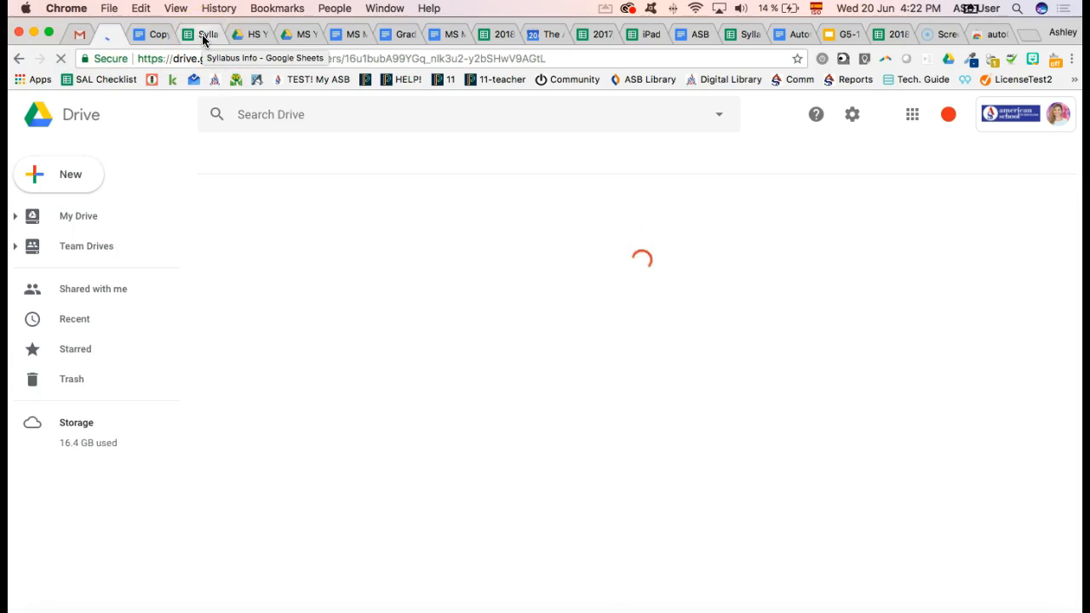
Step: Check the running merge job, refresh the destination folder in Drive, and open the Math6Syllabus document
{"action": "left_click", "coordinate": [202, 35]}
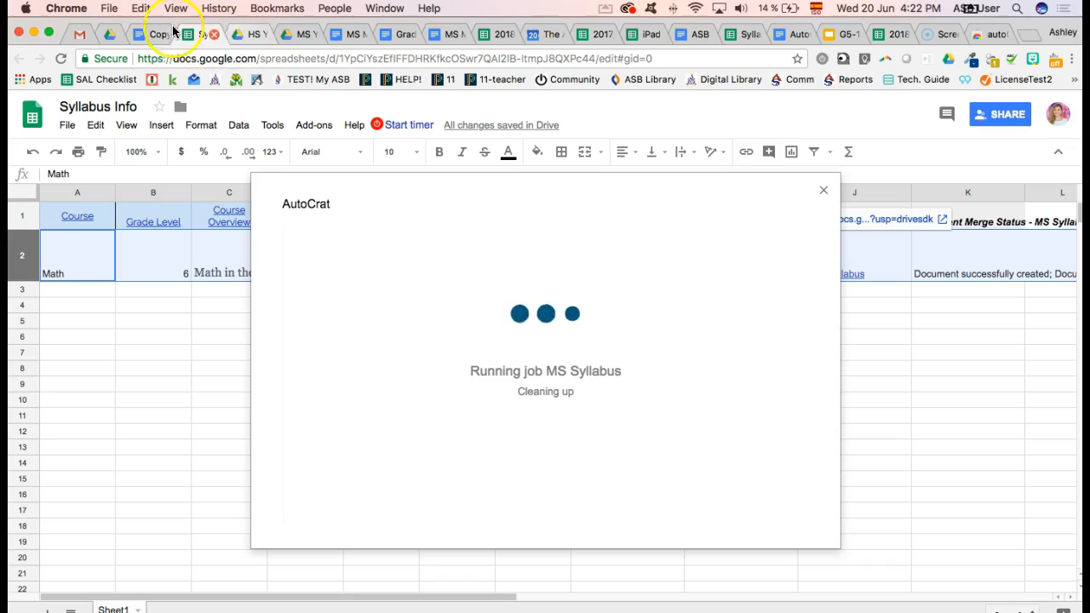
{"action": "left_click", "coordinate": [112, 35]}
{"action": "left_click", "coordinate": [61, 59]}
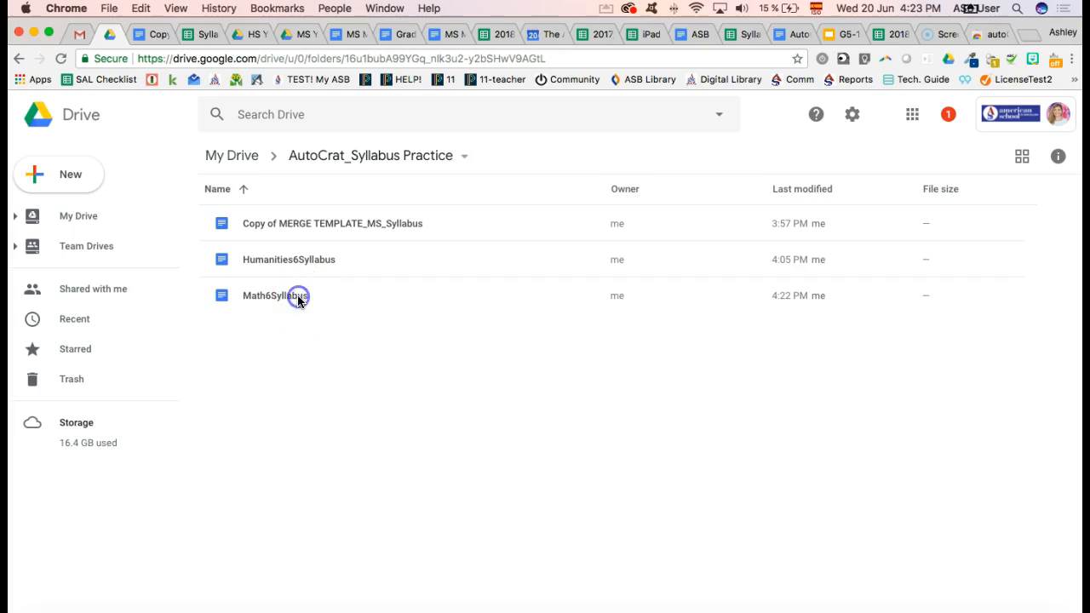
{"action": "left_click", "coordinate": [248, 297]}
{"action": "double_click", "coordinate": [248, 297]}
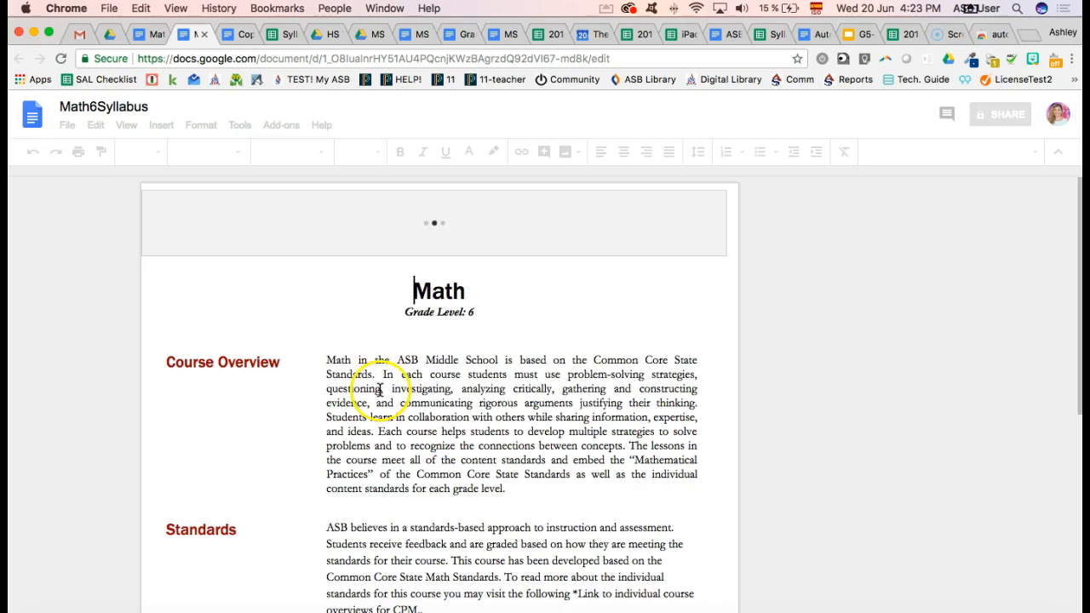
Step: Look over the merged syllabus and delete the Standards sentence beginning "To read more about the individual standards"
{"action": "scroll", "coordinate": [360, 523], "scroll_direction": "down", "scroll_amount": 5}
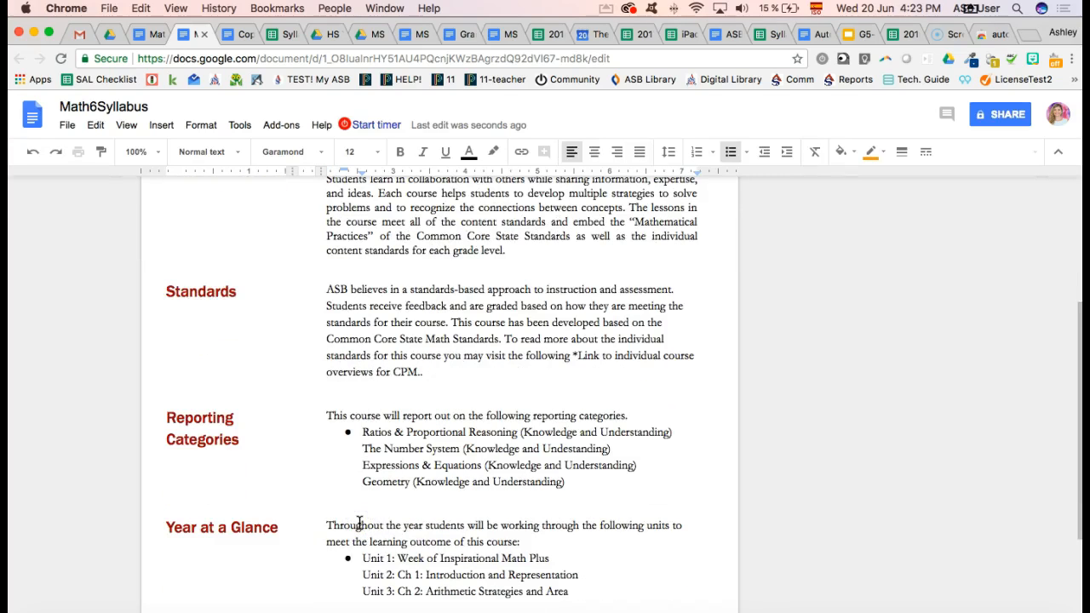
{"action": "left_click", "coordinate": [360, 436]}
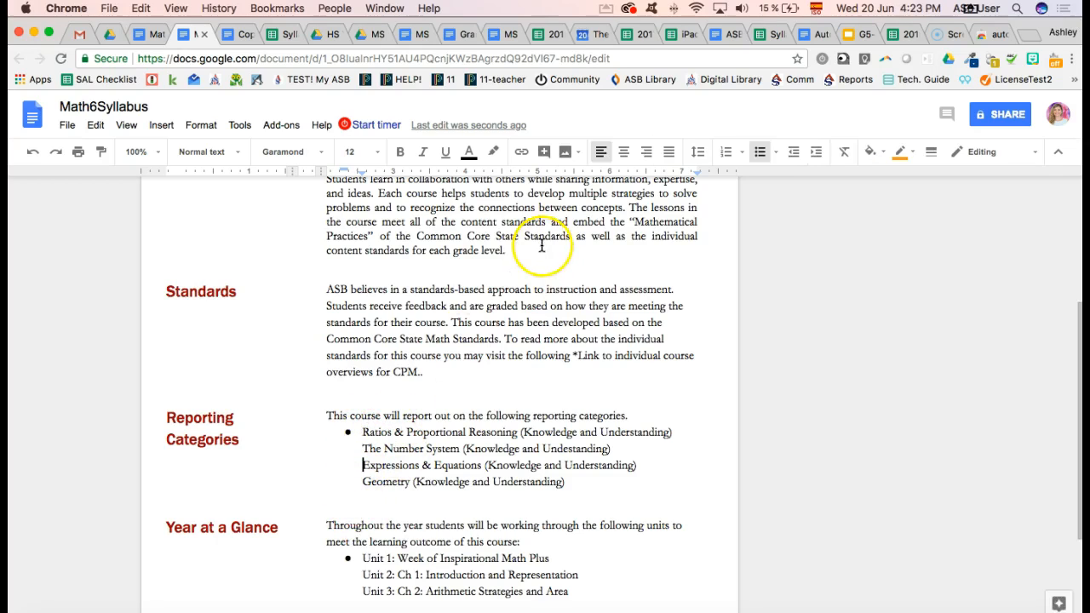
{"action": "scroll", "coordinate": [541, 245], "scroll_direction": "up", "scroll_amount": 5}
{"action": "scroll", "coordinate": [542, 244], "scroll_direction": "down", "scroll_amount": 2}
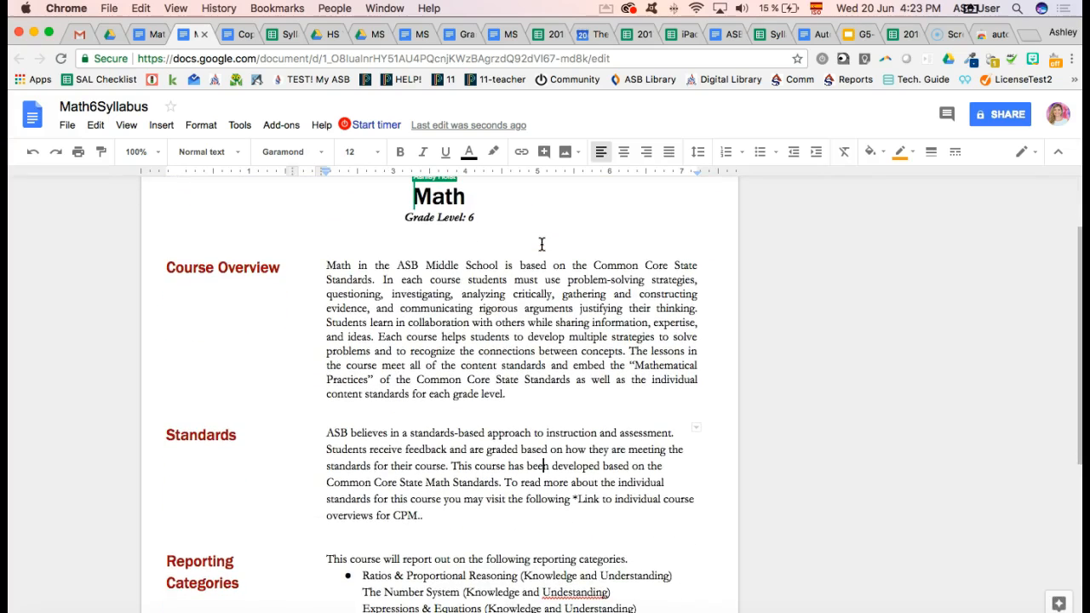
{"action": "left_click", "coordinate": [629, 496]}
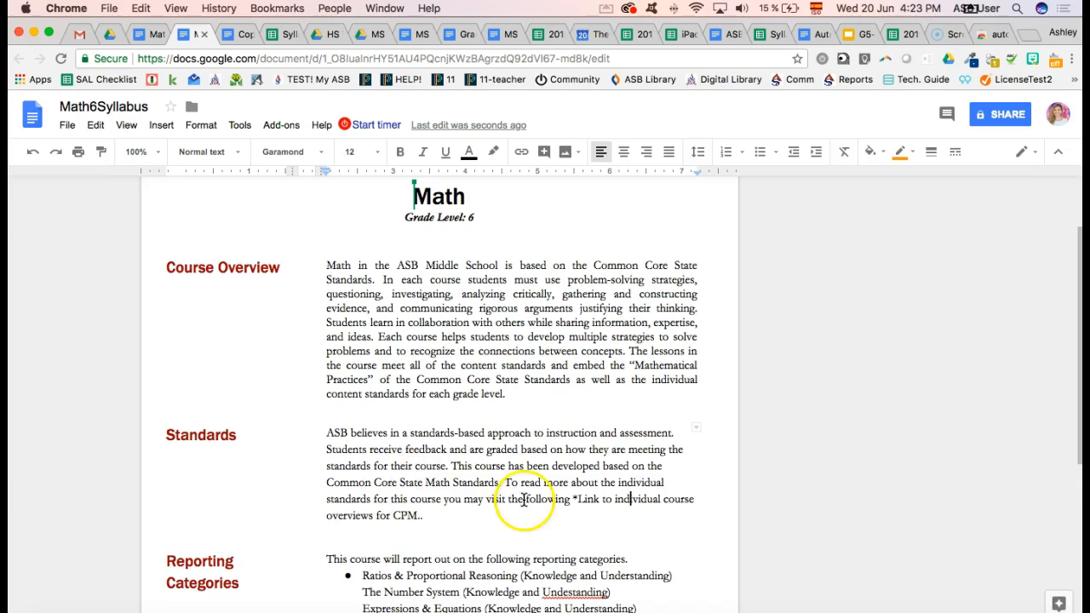
{"action": "left_click", "coordinate": [504, 483]}
{"action": "left_click_drag", "start_coordinate": [504, 505], "coordinate": [503, 518]}
{"action": "key", "text": "BackSpace"}
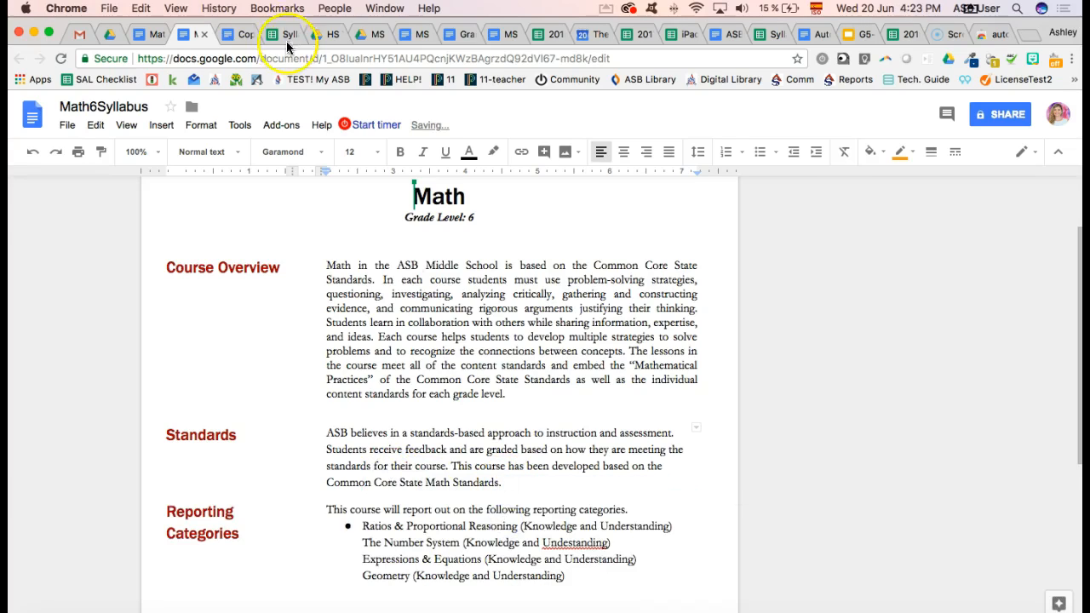
Step: Compare the tags in Copy of MERGE TEMPLATE_MS_Syllabus with the course data in Syllabus Info
{"action": "left_click", "coordinate": [287, 37]}
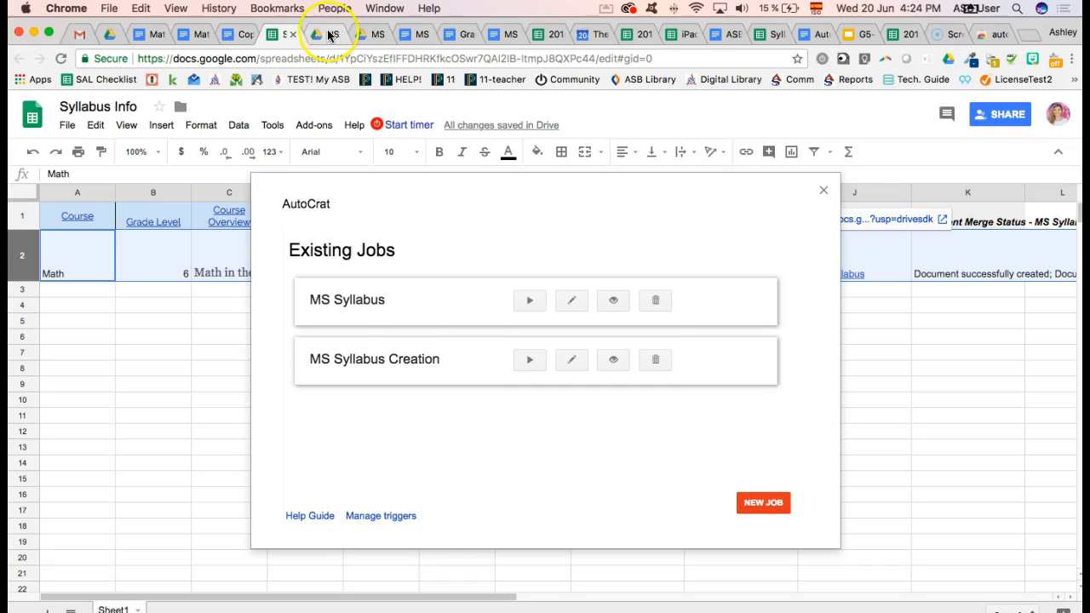
{"action": "left_click", "coordinate": [225, 37]}
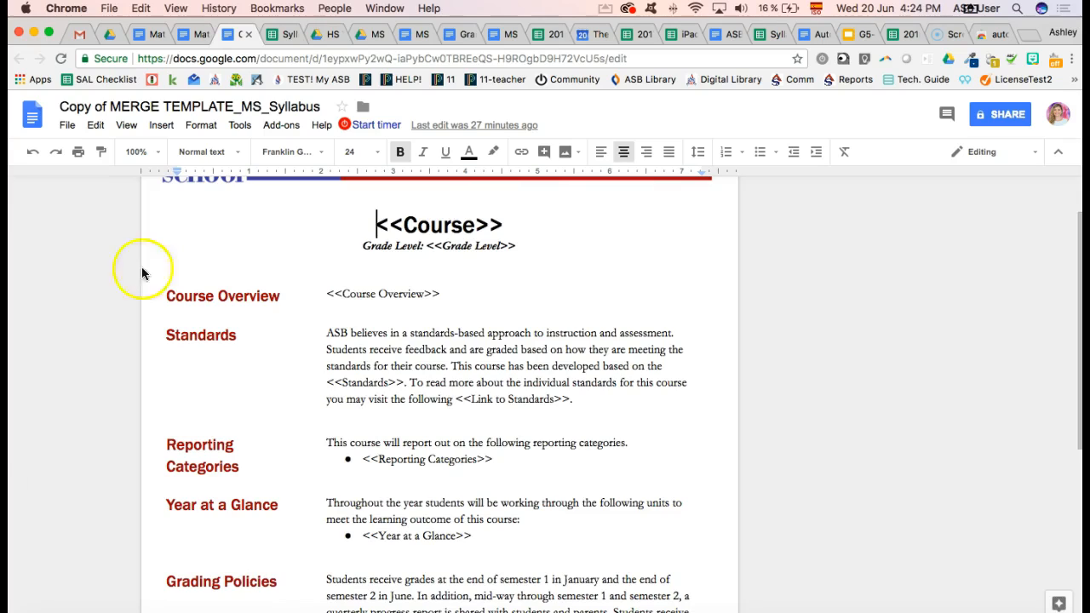
{"action": "left_click", "coordinate": [281, 34]}
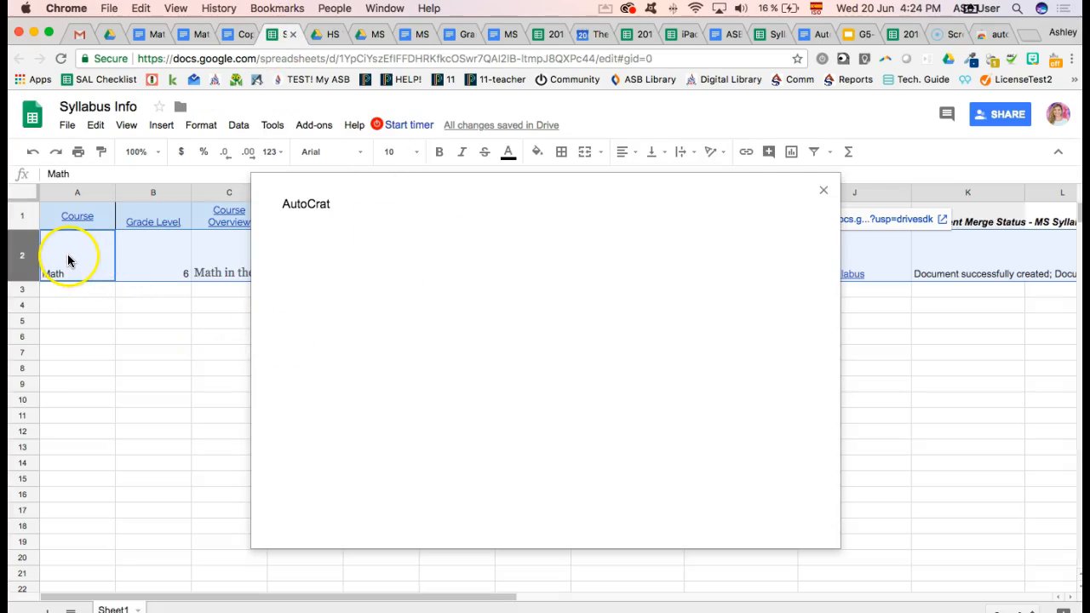